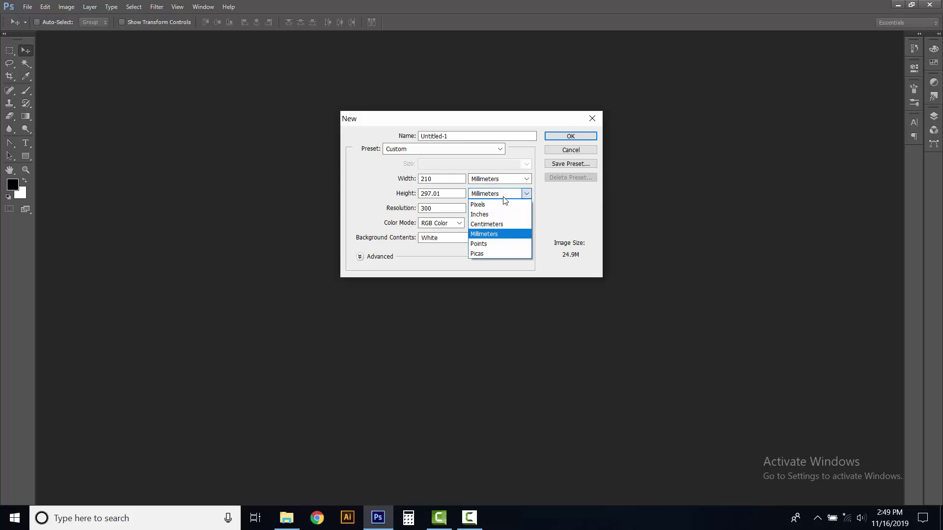
# Create a new 210 × 297 mm document at 300 resolution in RGB Color
pyautogui.click(497, 237)
pyautogui.doubleClick(453, 195)
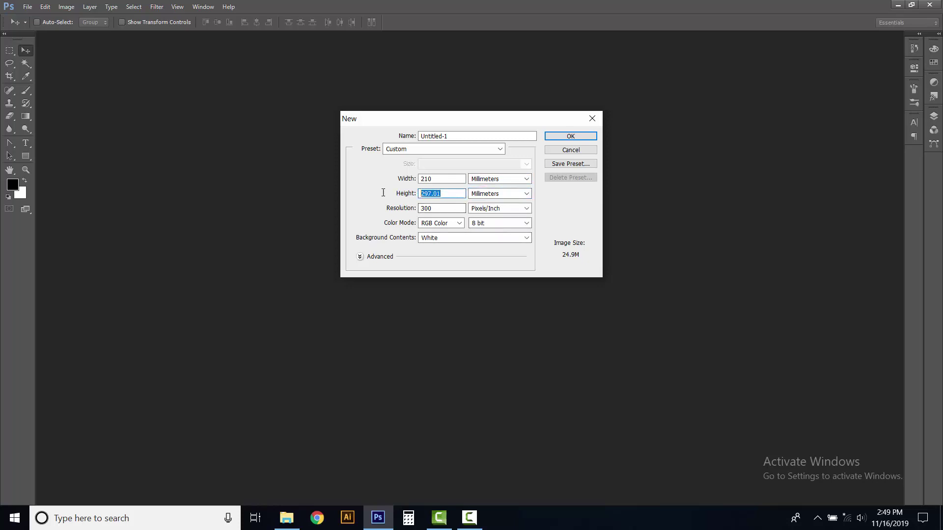
pyautogui.write('297')
pyautogui.click(458, 223)
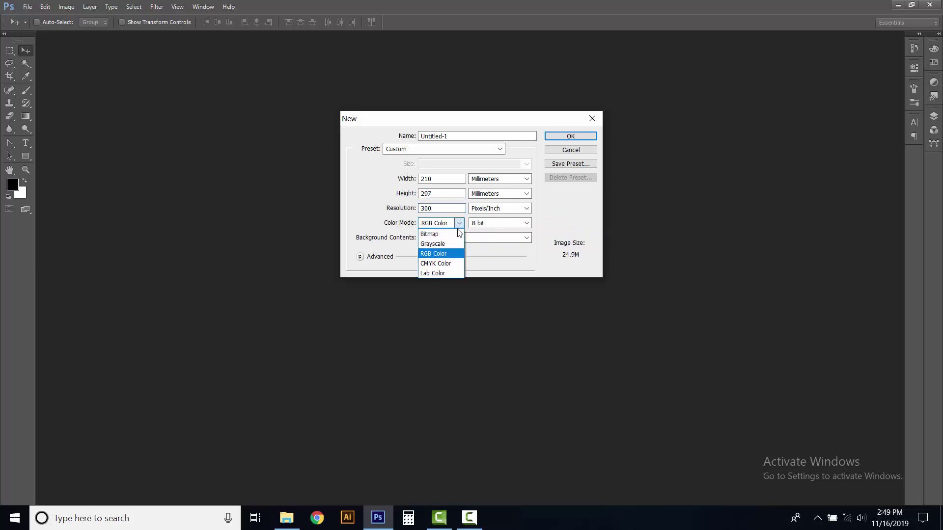
pyautogui.click(437, 253)
pyautogui.click(566, 137)
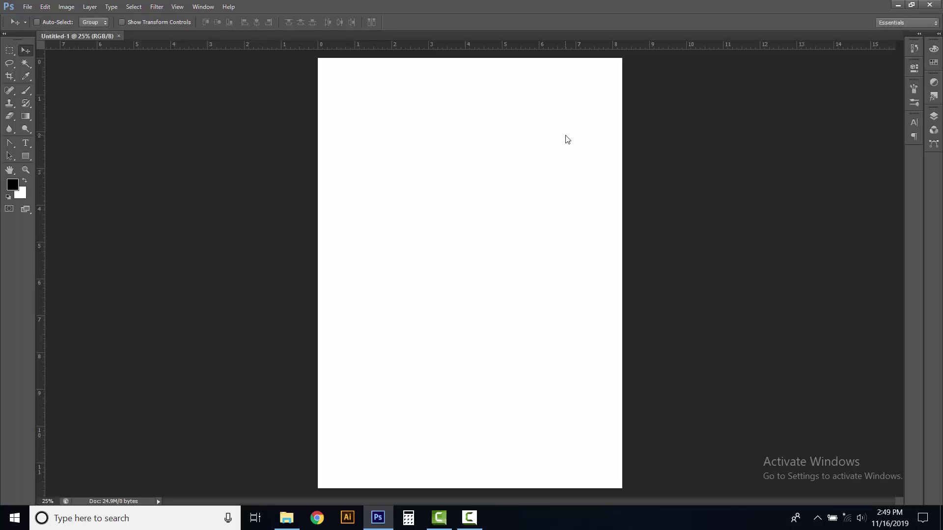
# Show the Layers panel and rotate the canvas 90° CCW into landscape
pyautogui.click(933, 121)
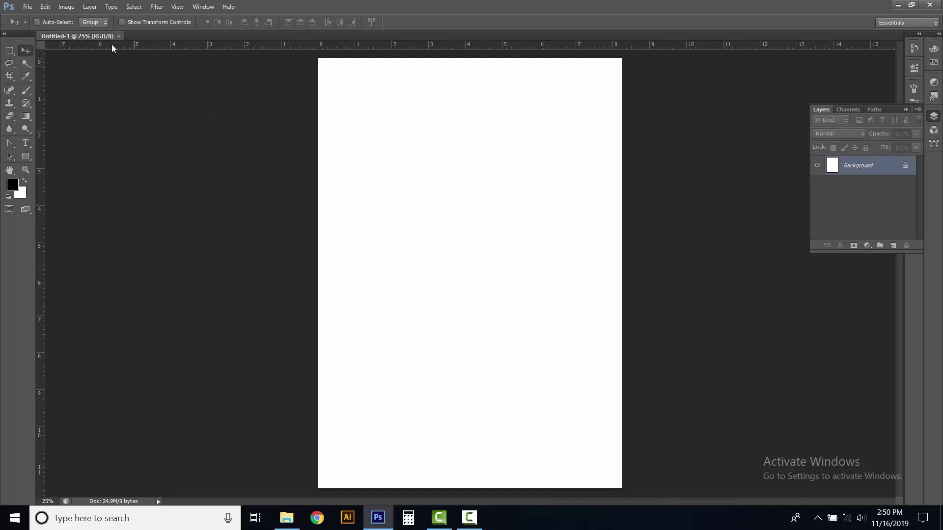
pyautogui.click(66, 7)
pyautogui.moveTo(101, 120)
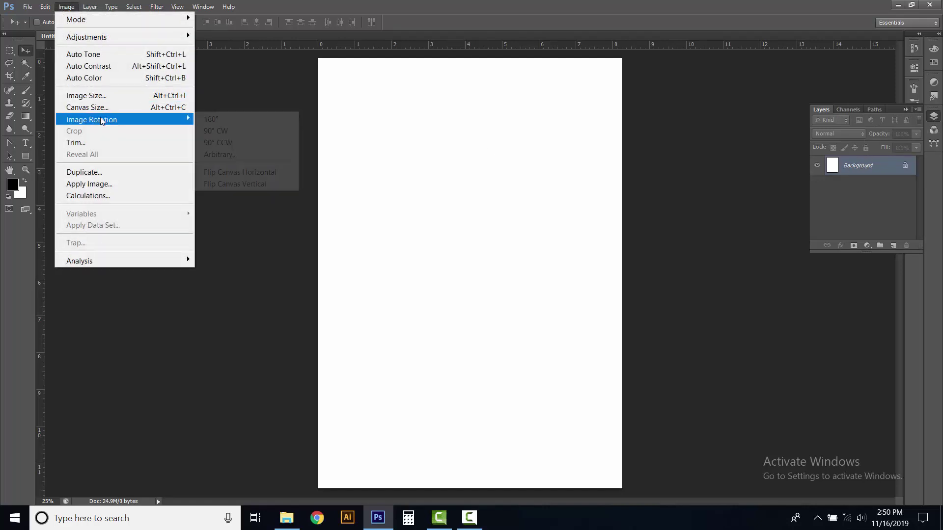
pyautogui.click(229, 142)
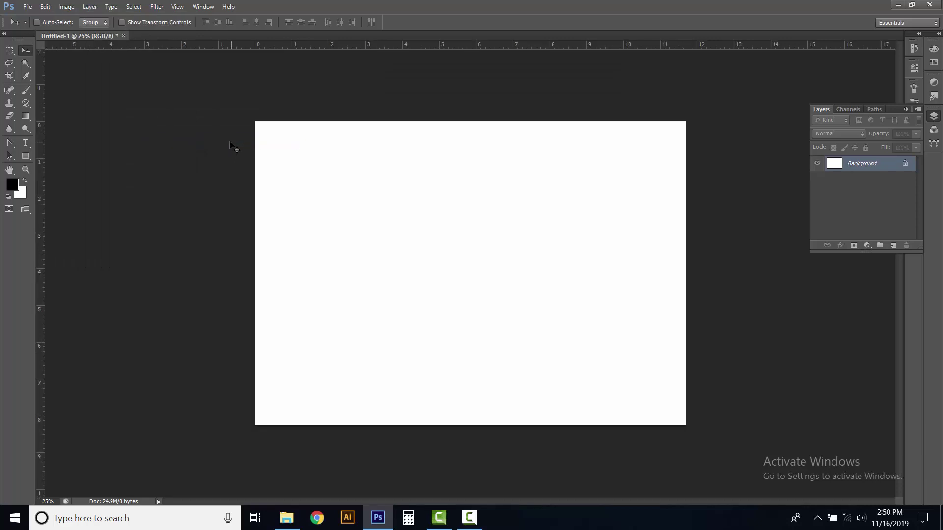
# Draw a black rectangle spanning the full width of the page's top band
pyautogui.click(26, 155)
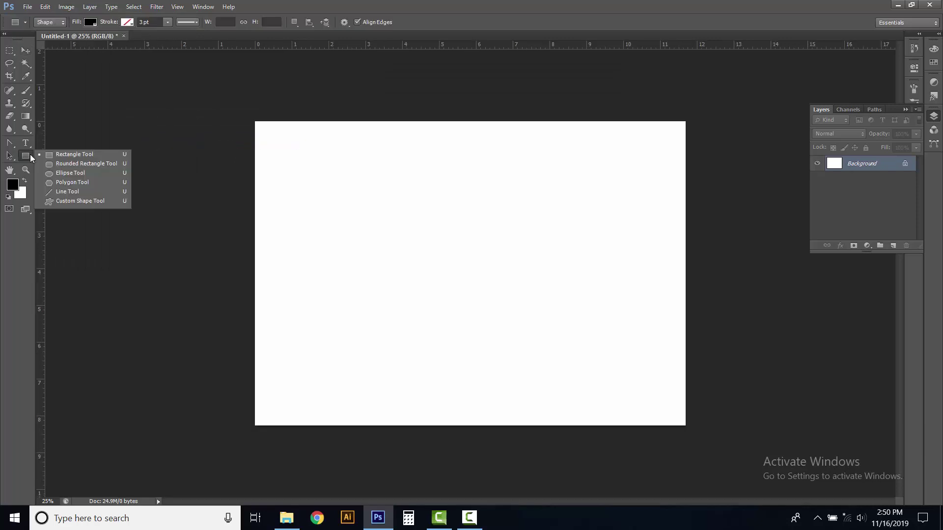
pyautogui.click(63, 156)
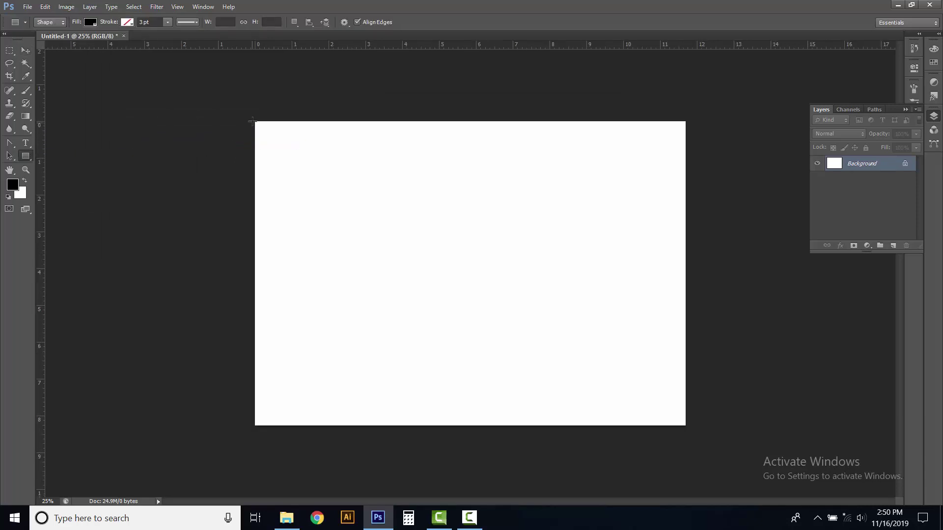
pyautogui.moveTo(258, 123); pyautogui.dragTo(686, 209)
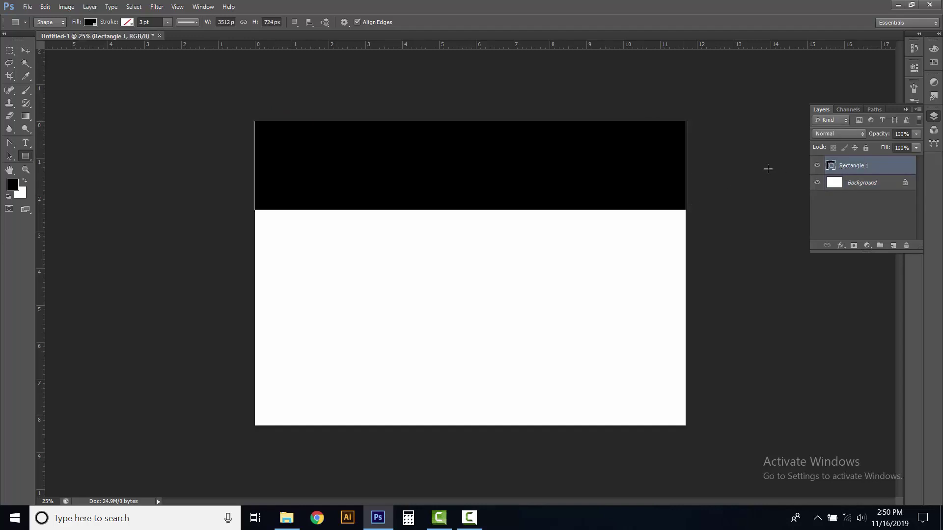
pyautogui.click(11, 144)
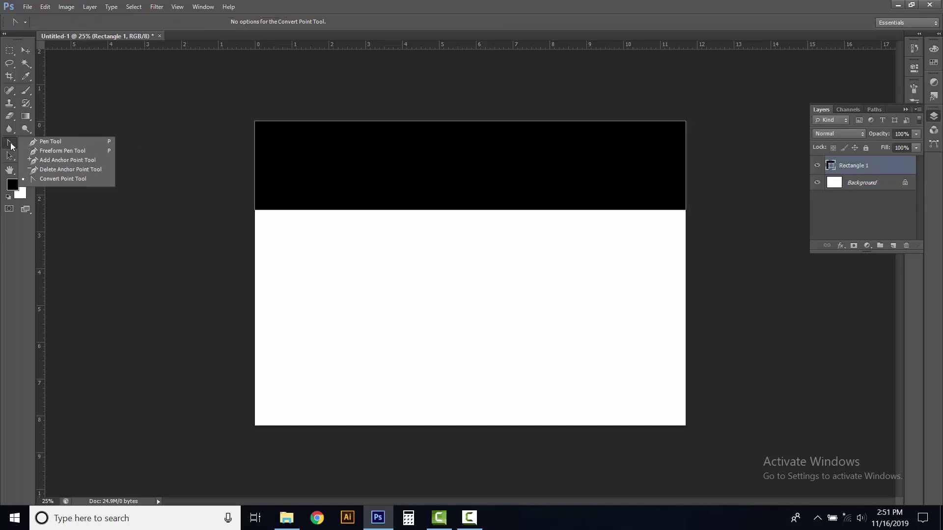
# Curve the rectangle's bottom edge into a wave via a mid anchor, then convert Background to Layer 0
pyautogui.click(56, 160)
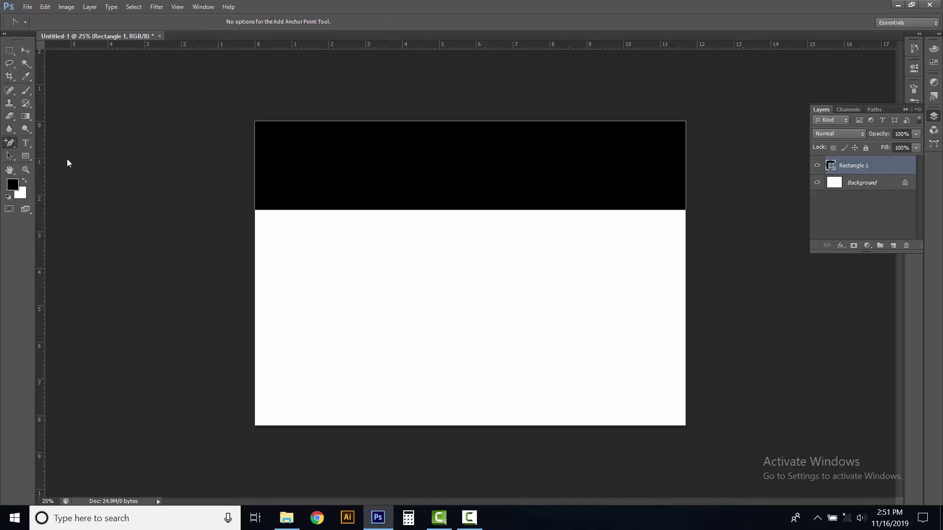
pyautogui.click(471, 211)
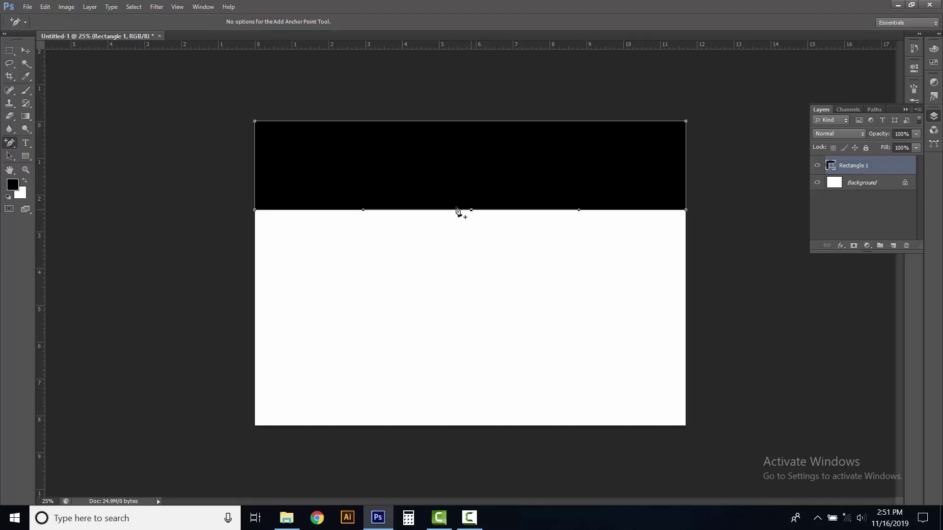
pyautogui.click(8, 145)
pyautogui.click(63, 179)
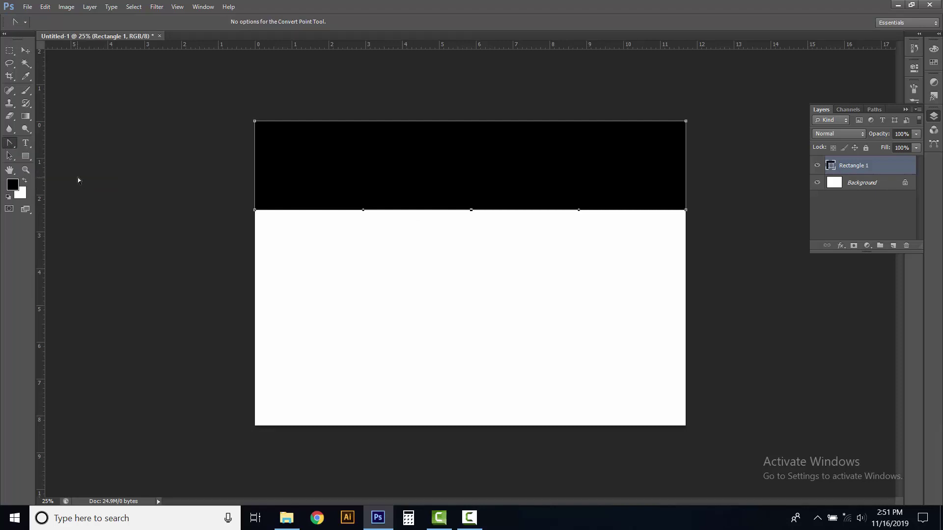
pyautogui.scroll(1, 475, 222)
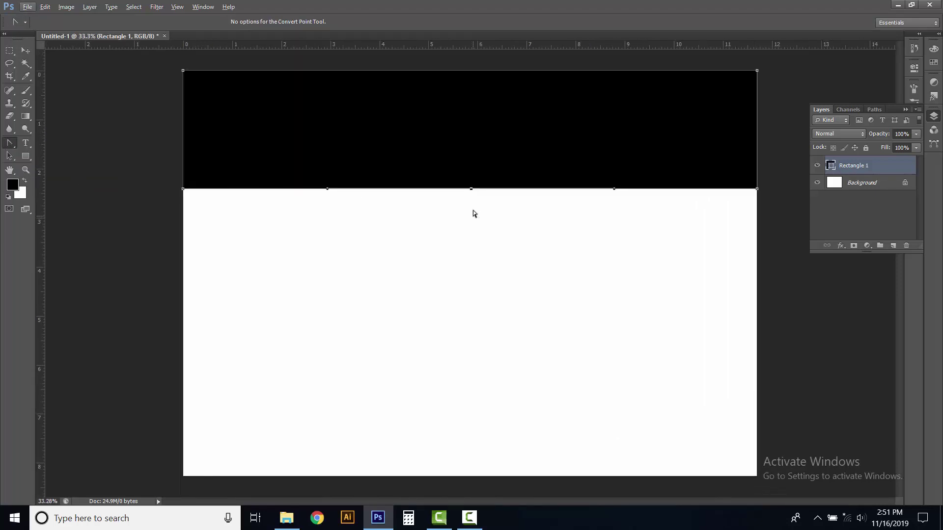
pyautogui.click(473, 188)
pyautogui.moveTo(473, 189); pyautogui.dragTo(338, 141)
pyautogui.click(353, 231)
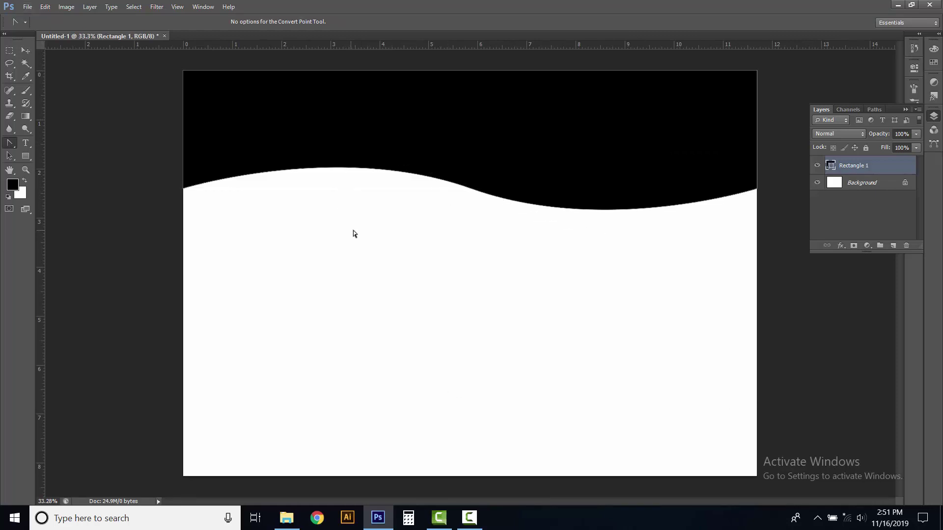
pyautogui.doubleClick(851, 183)
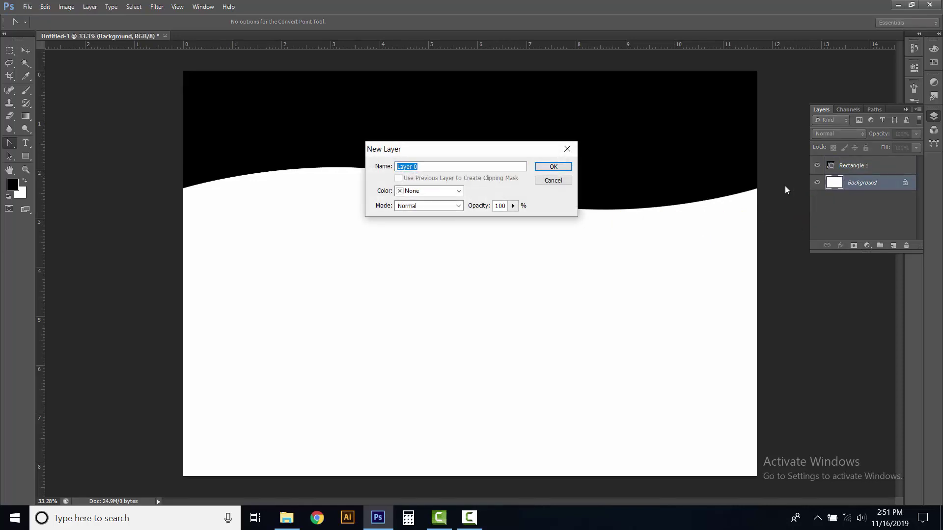
pyautogui.click(554, 167)
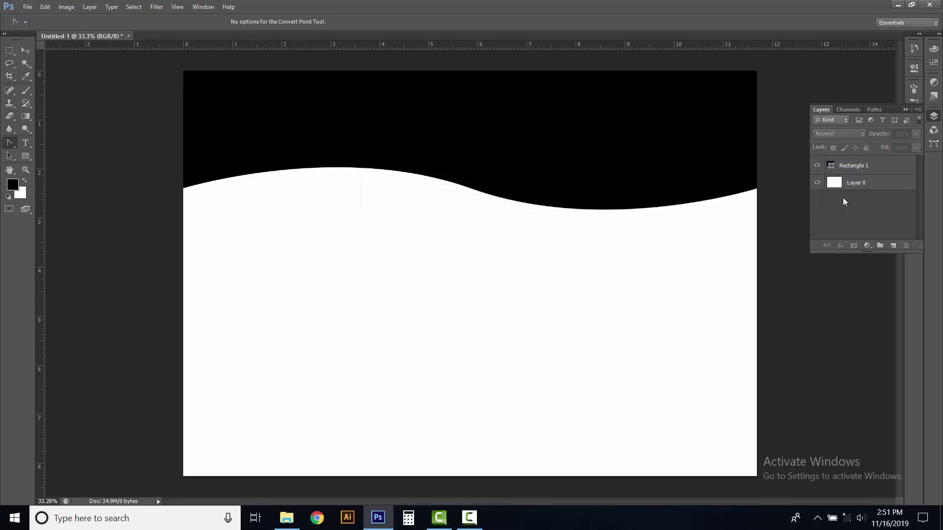
# Select the wave shape's outline and save it as a new custom-named channel in Untitled-1
pyautogui.keyDown('ctrl'); pyautogui.click(833, 167); pyautogui.keyUp('ctrl')
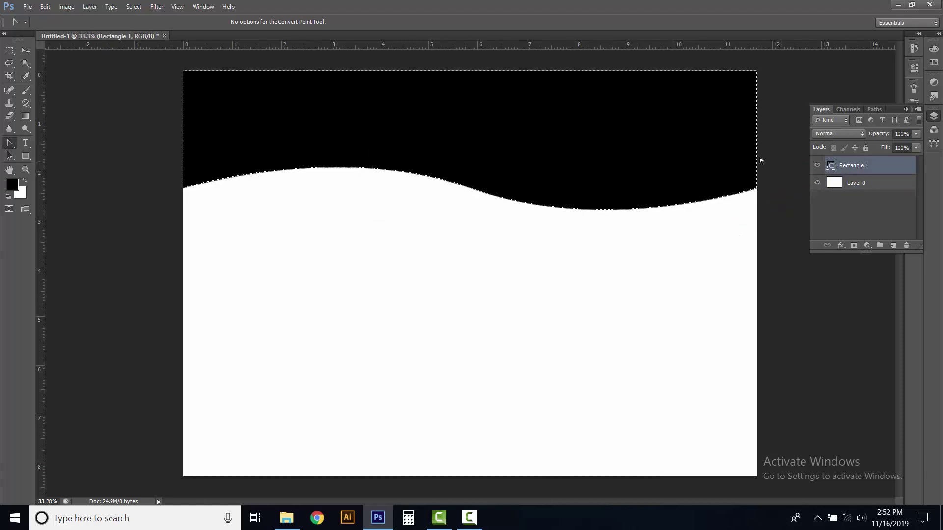
pyautogui.click(134, 7)
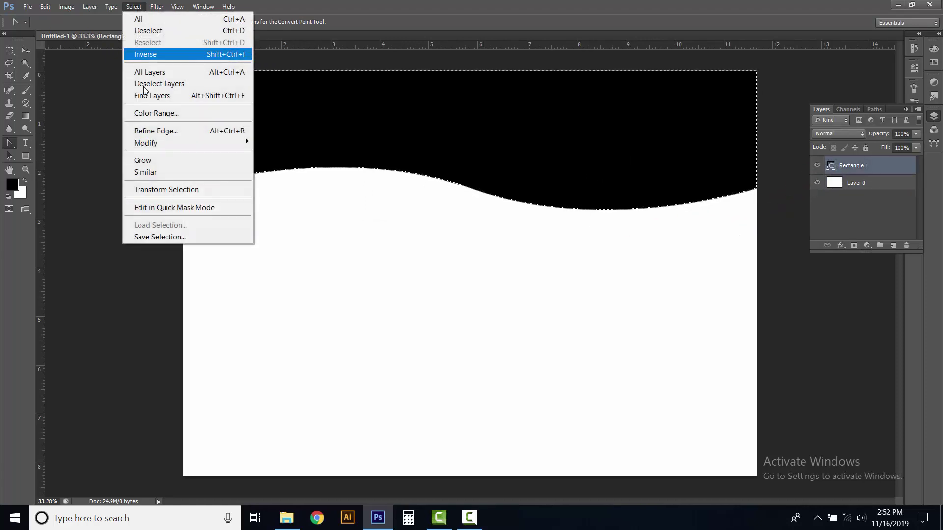
pyautogui.click(162, 238)
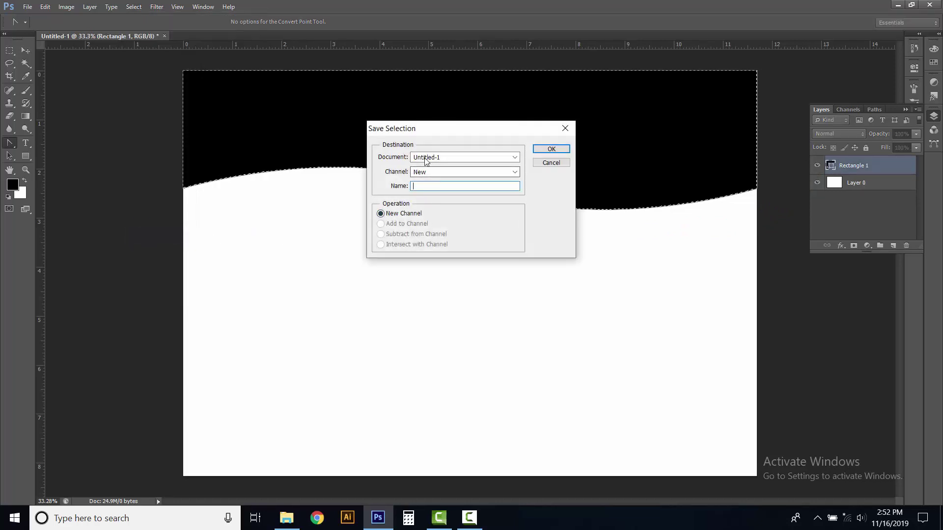
pyautogui.click(514, 157)
pyautogui.click(512, 158)
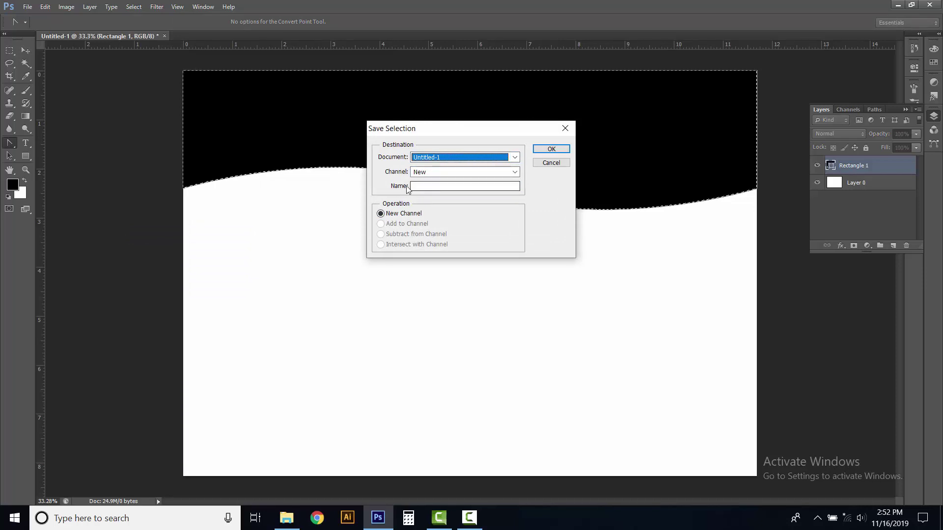
pyautogui.click(415, 186)
pyautogui.write('Rakib')
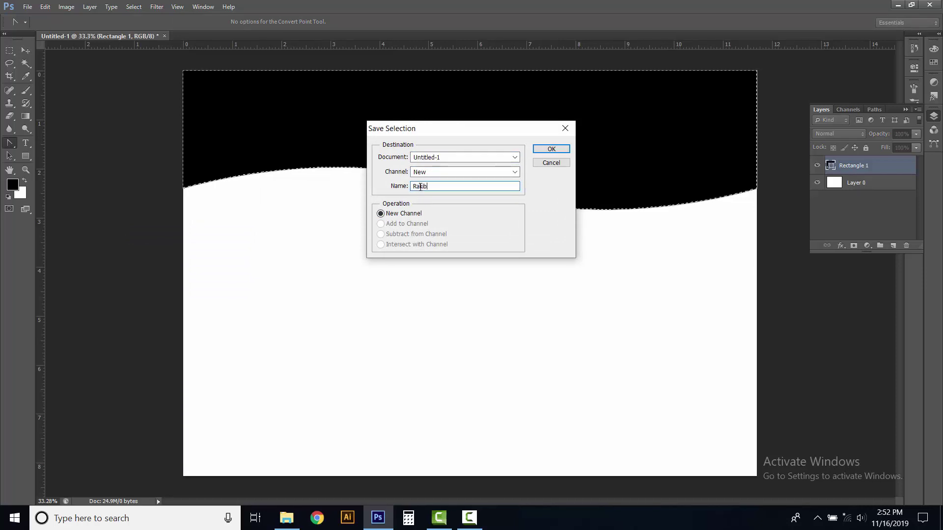
pyautogui.click(550, 149)
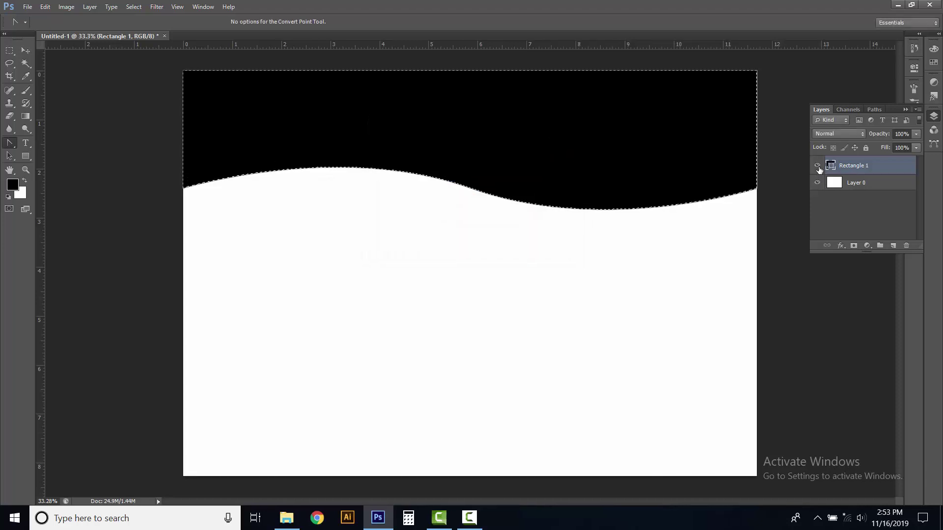
# Hide Rectangle 1, clear Layer 0 above the wave line, then deselect
pyautogui.click(817, 166)
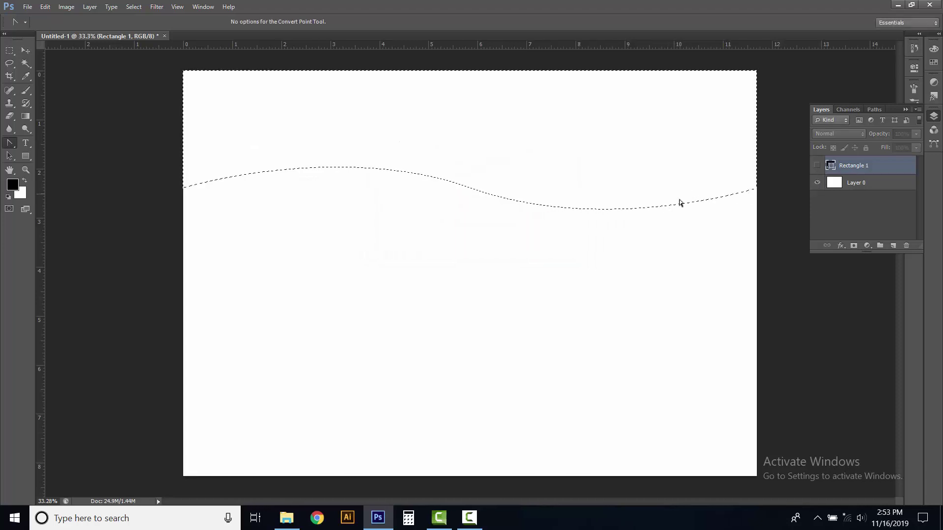
pyautogui.click(838, 184)
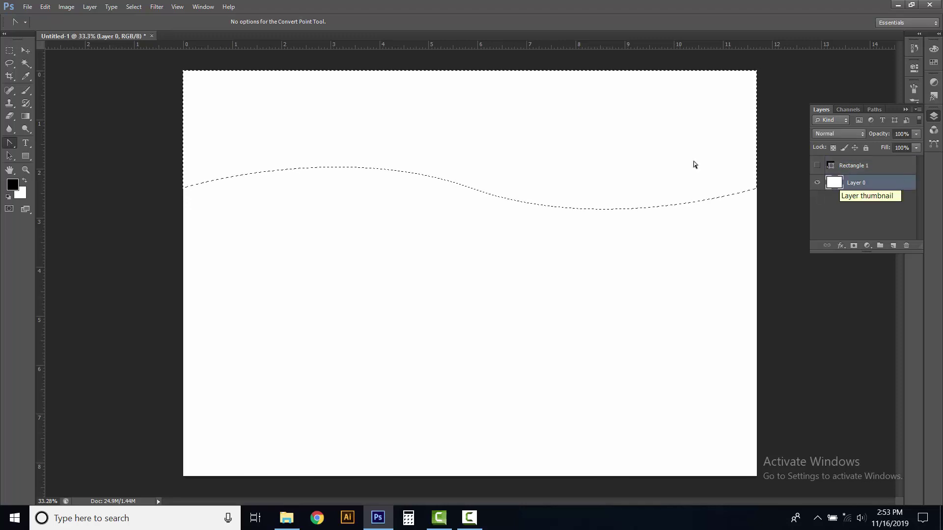
pyautogui.click(45, 7)
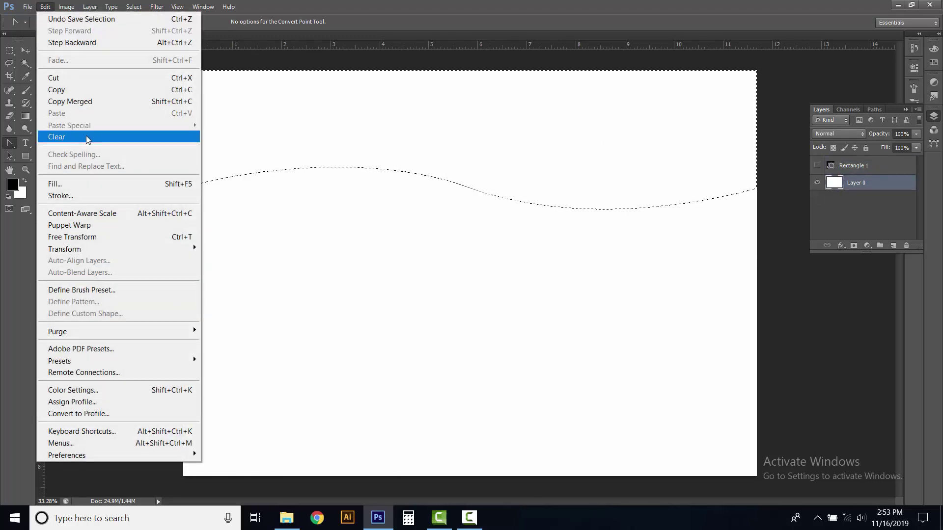
pyautogui.click(58, 137)
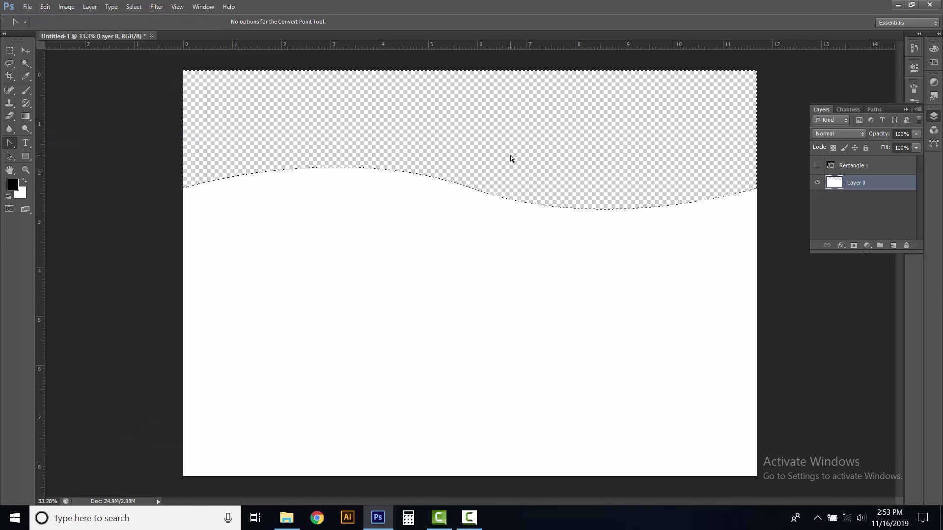
pyautogui.click(134, 7)
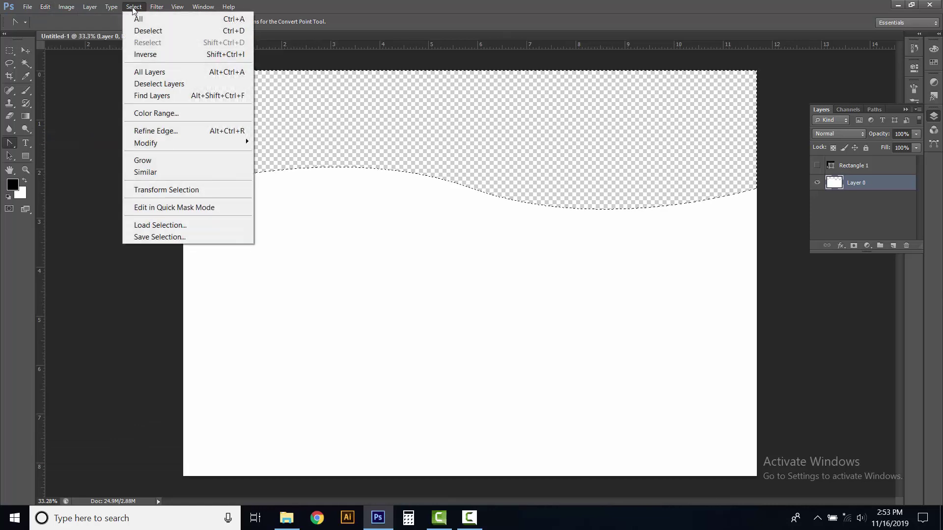
pyautogui.click(145, 28)
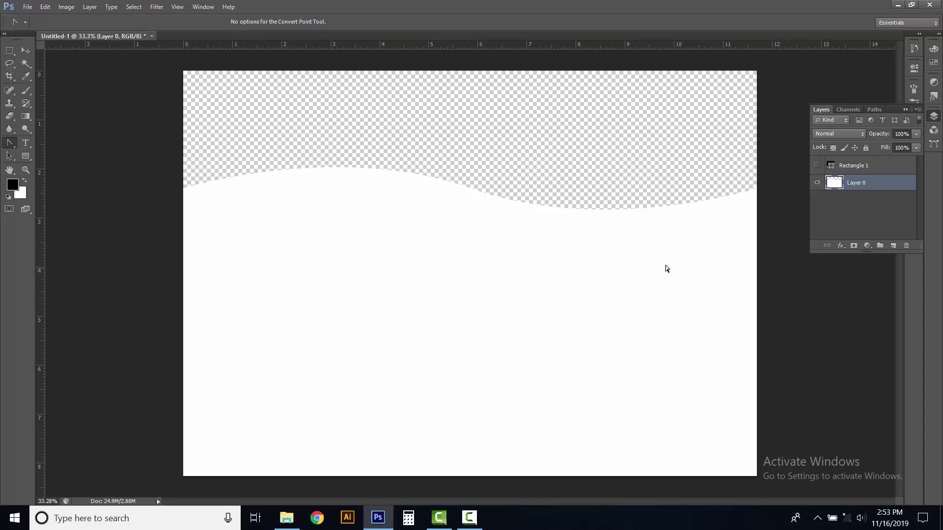
pyautogui.click(865, 210)
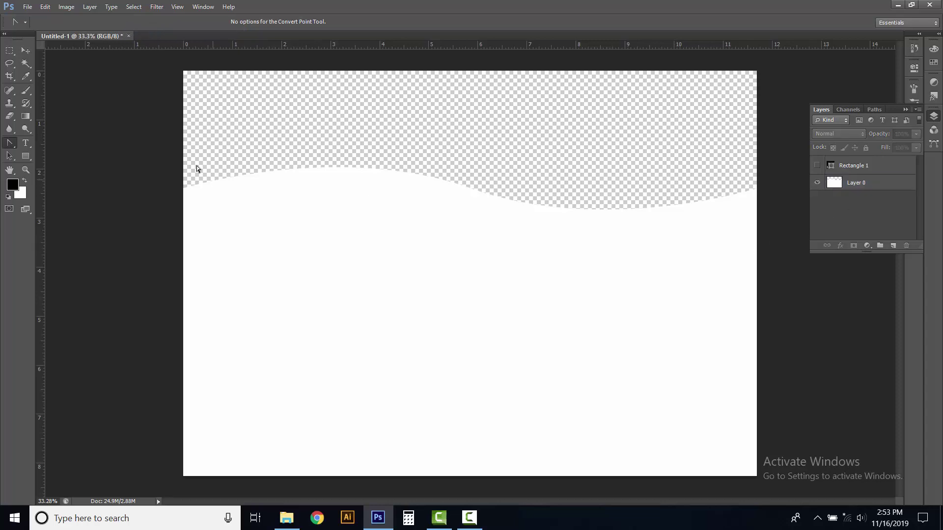
# Switch to the Gradient tool and bring up the Gradient Editor beside the page
pyautogui.click(27, 117)
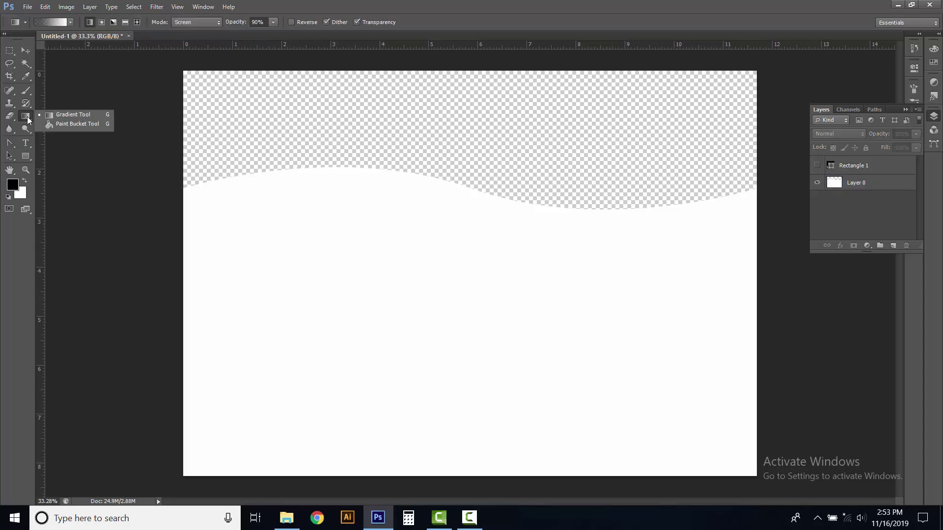
pyautogui.click(68, 116)
pyautogui.click(50, 22)
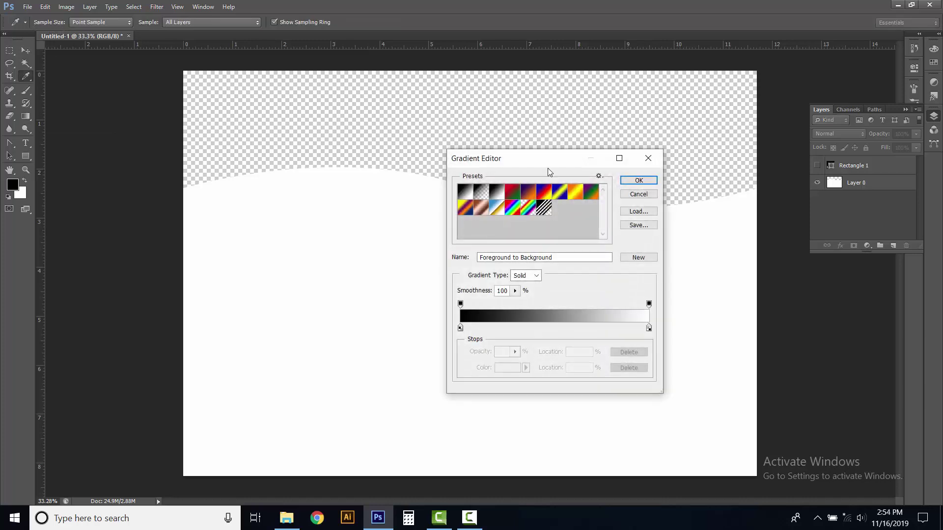
pyautogui.moveTo(542, 163); pyautogui.dragTo(292, 65)
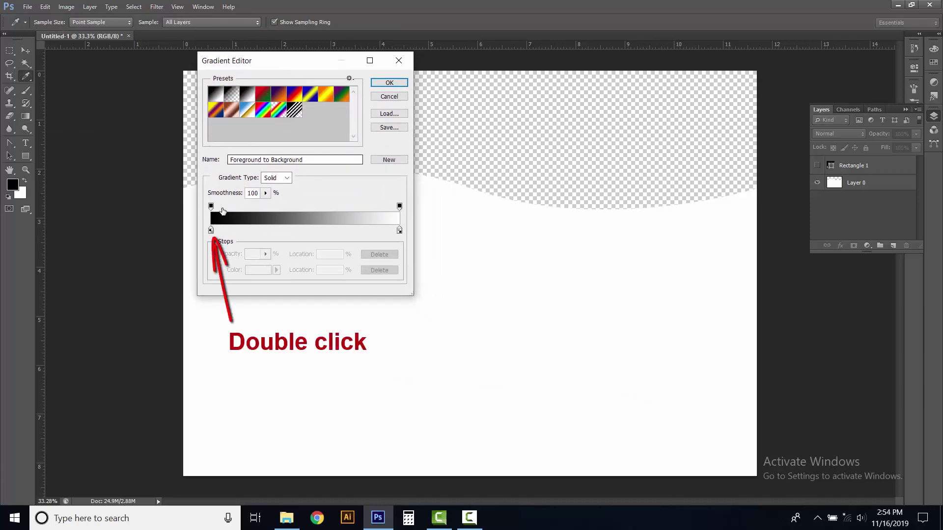
# Set the left gradient stop to vivid blue 0b69f6
pyautogui.doubleClick(211, 230)
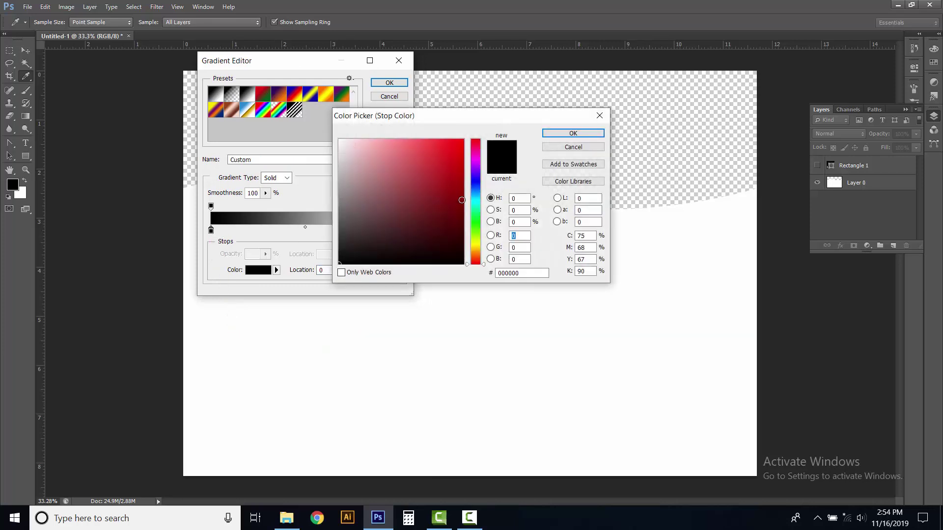
pyautogui.click(476, 189)
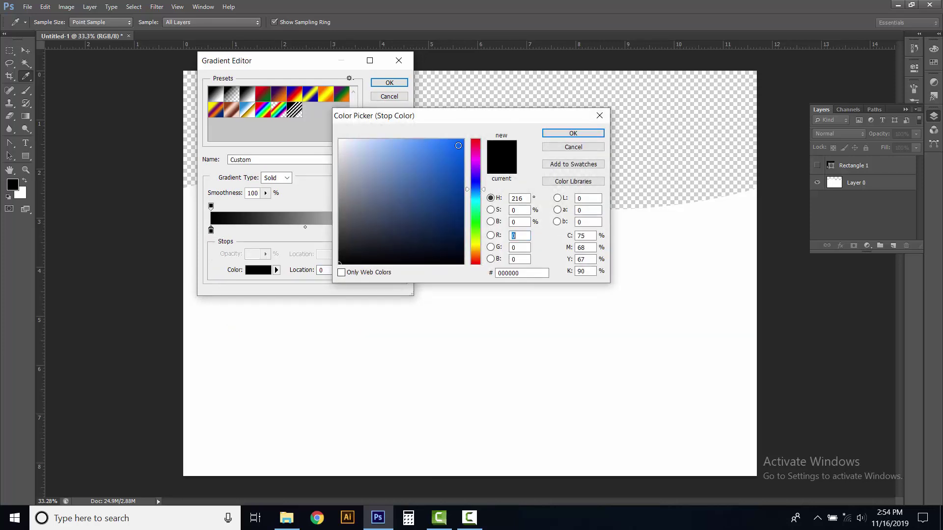
pyautogui.click(458, 143)
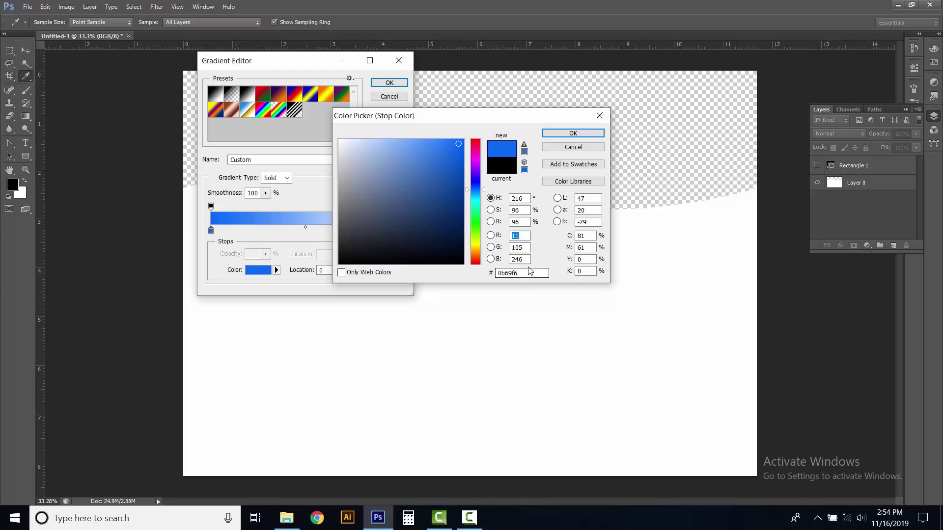
pyautogui.click(529, 272)
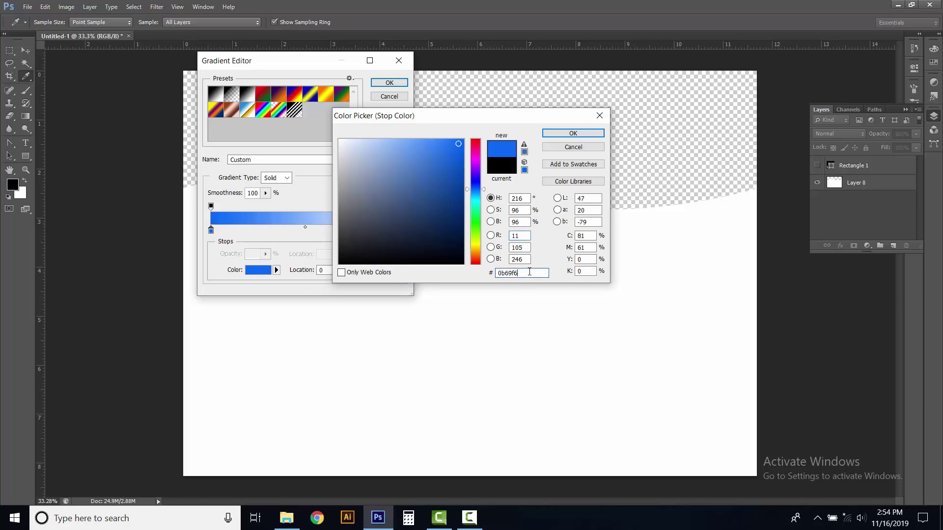
pyautogui.click(560, 135)
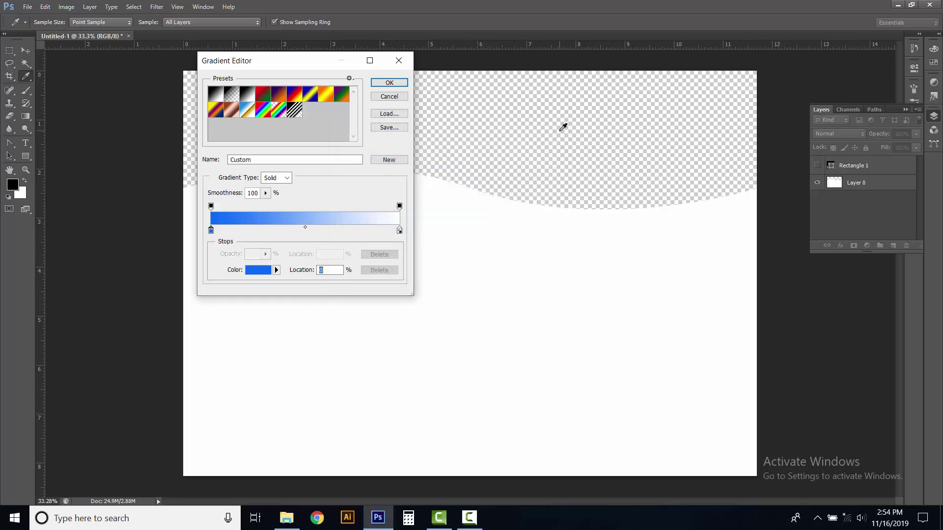
# Set the right stop to light cyan 7fdef9 and save the gradient as a new preset
pyautogui.doubleClick(399, 230)
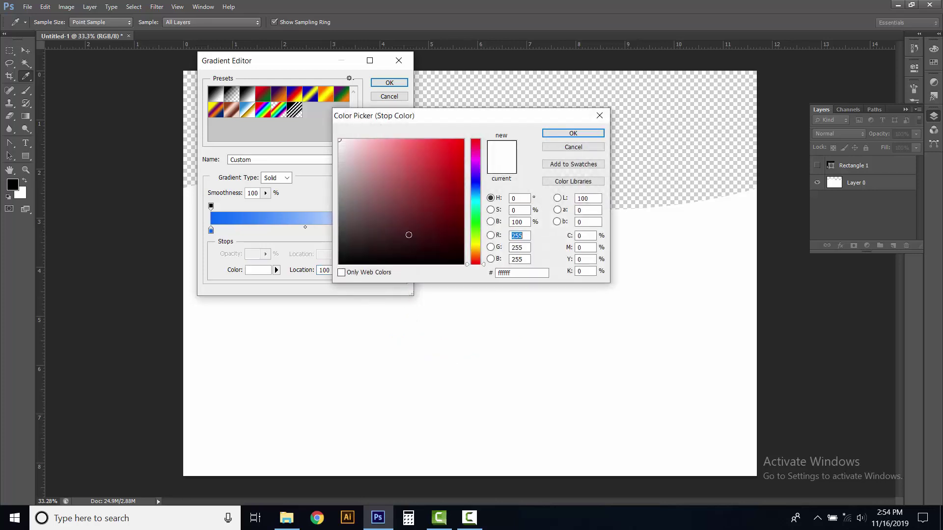
pyautogui.click(475, 197)
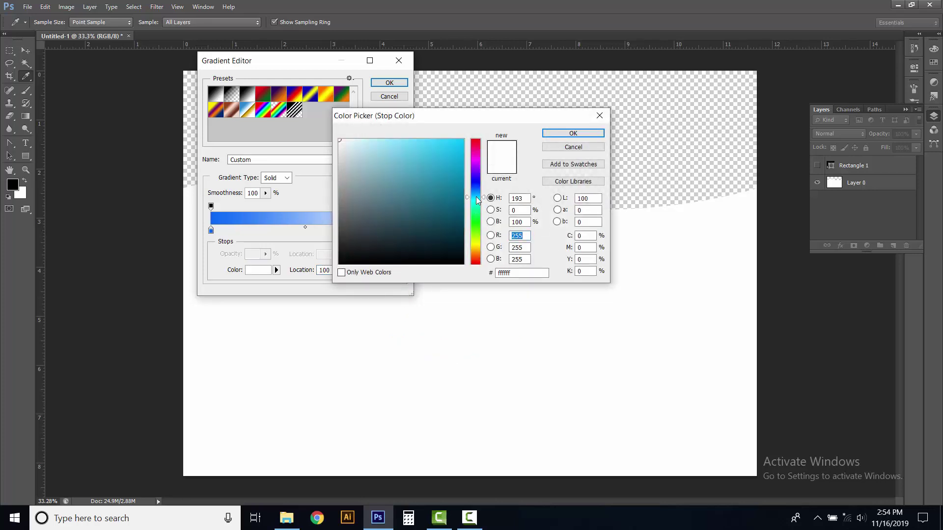
pyautogui.click(400, 142)
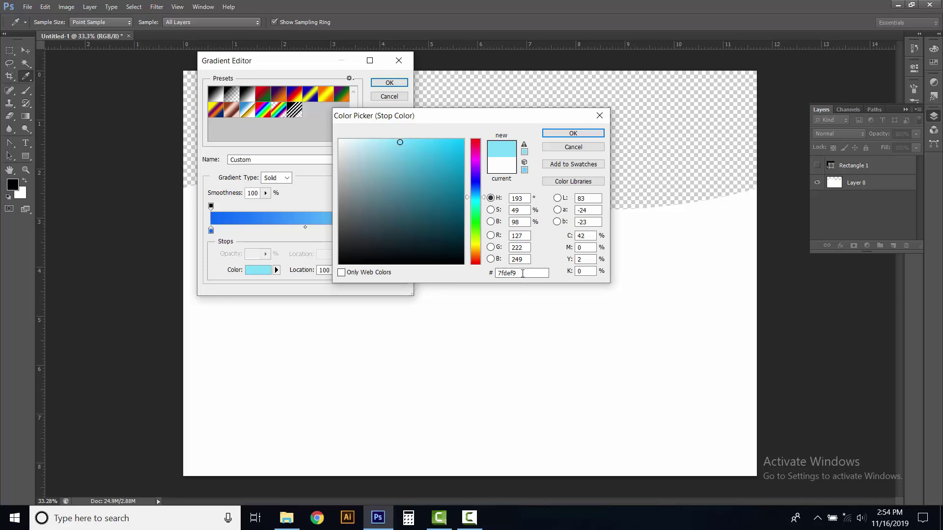
pyautogui.click(570, 134)
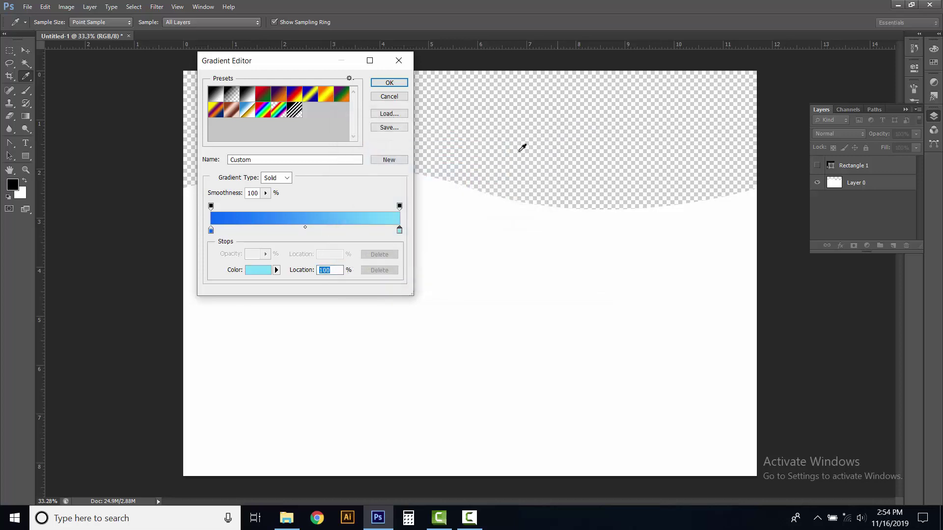
pyautogui.click(276, 269)
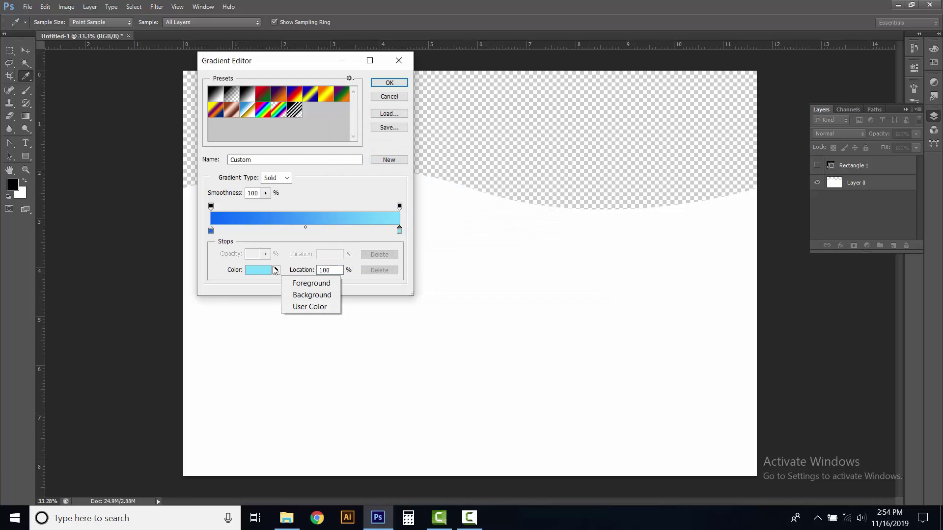
pyautogui.click(276, 269)
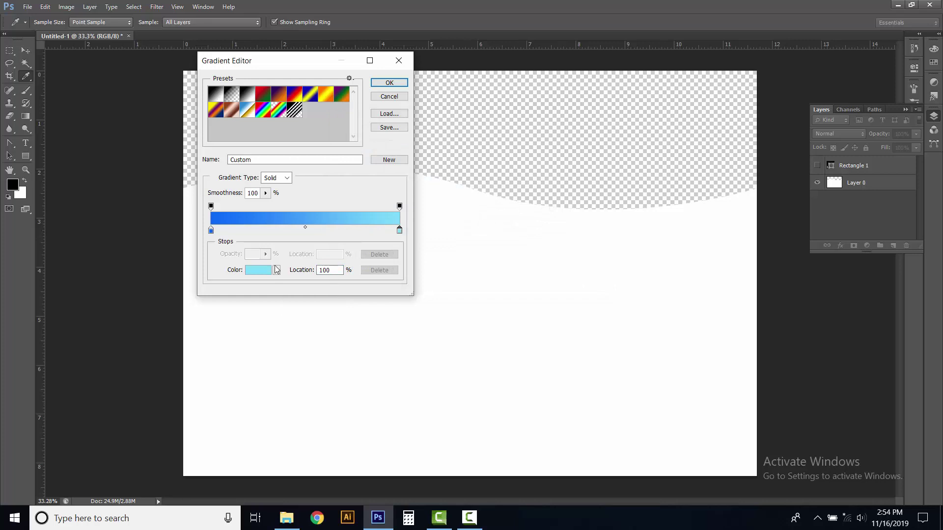
pyautogui.click(382, 160)
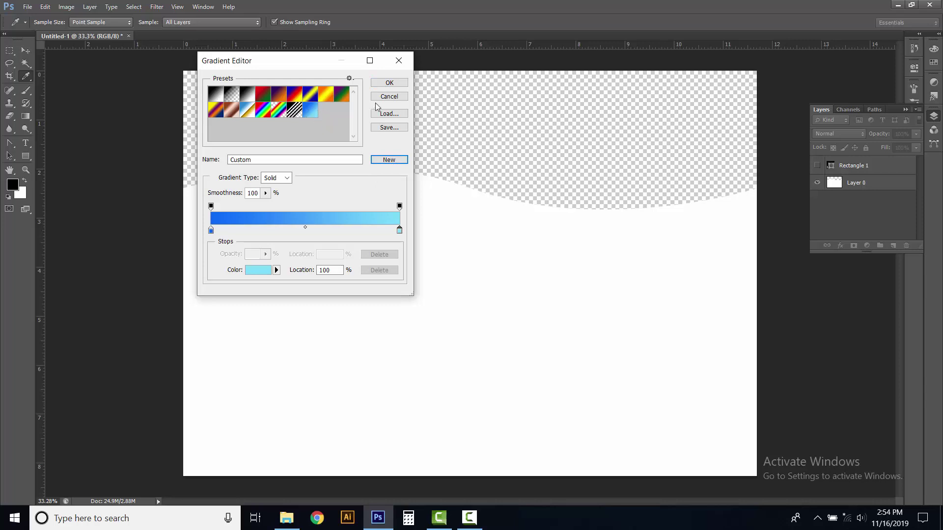
pyautogui.click(386, 85)
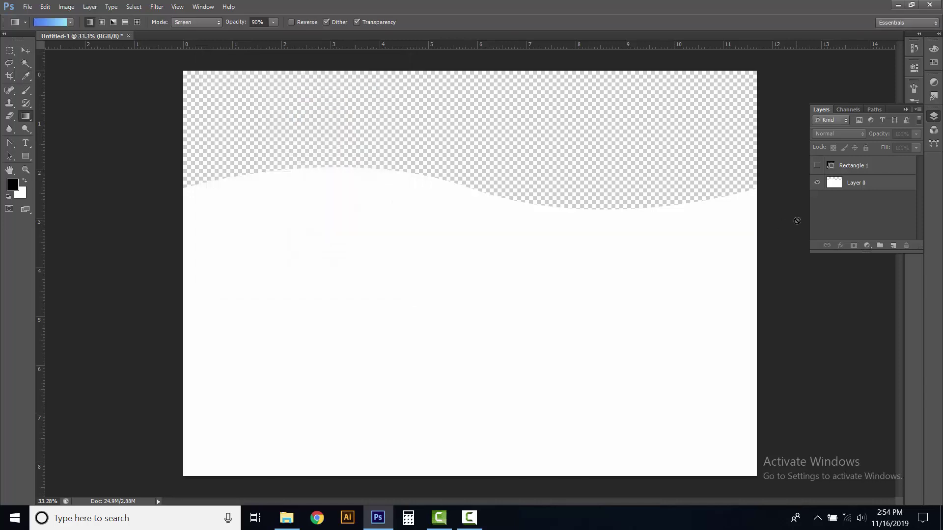
# Add a Gradient Overlay to Layer 0 using the saved blue gradient preset
pyautogui.click(837, 182)
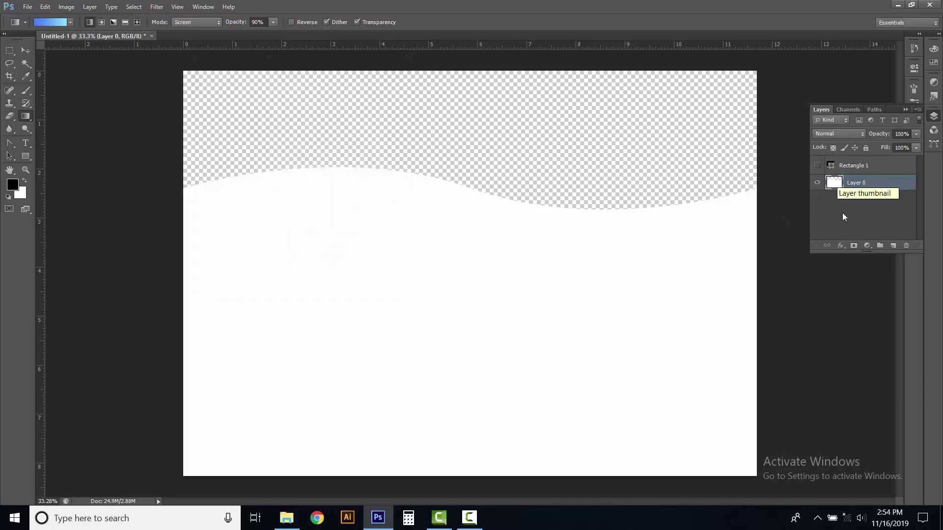
pyautogui.click(841, 246)
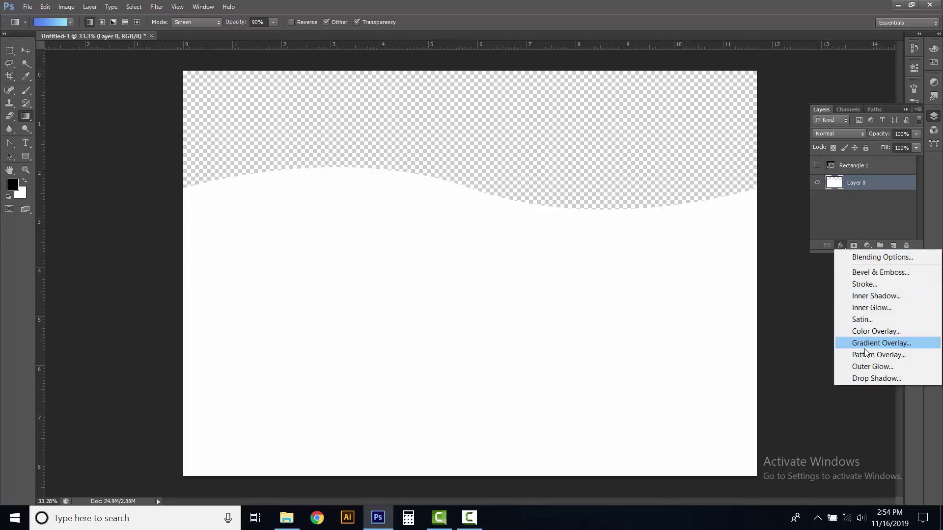
pyautogui.click(888, 344)
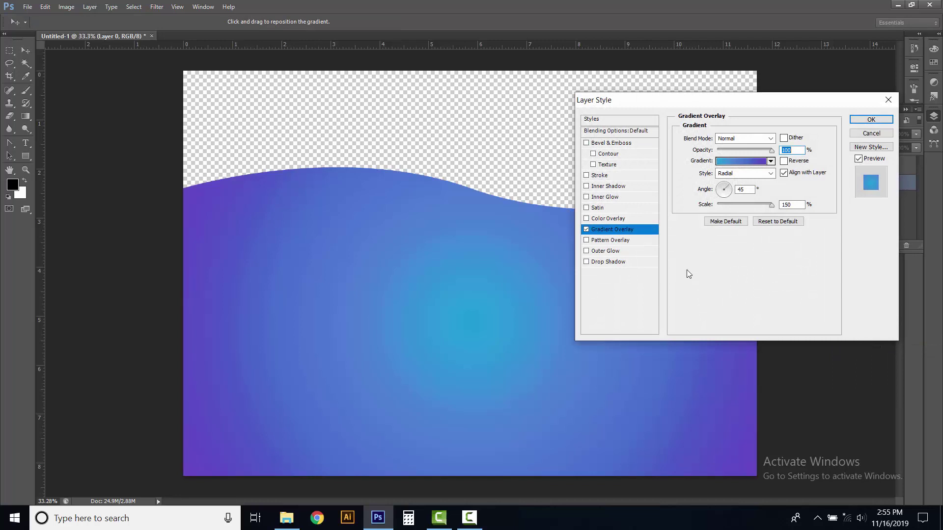
pyautogui.click(771, 161)
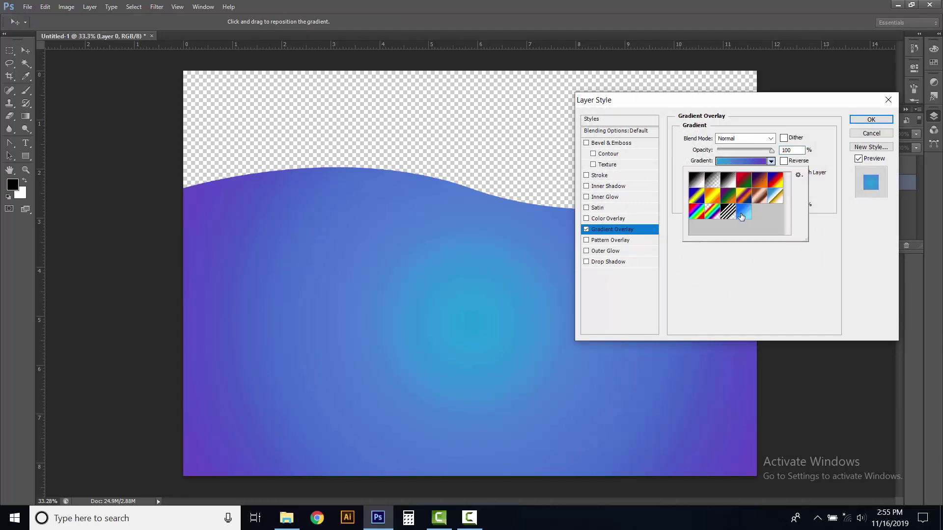
pyautogui.click(742, 215)
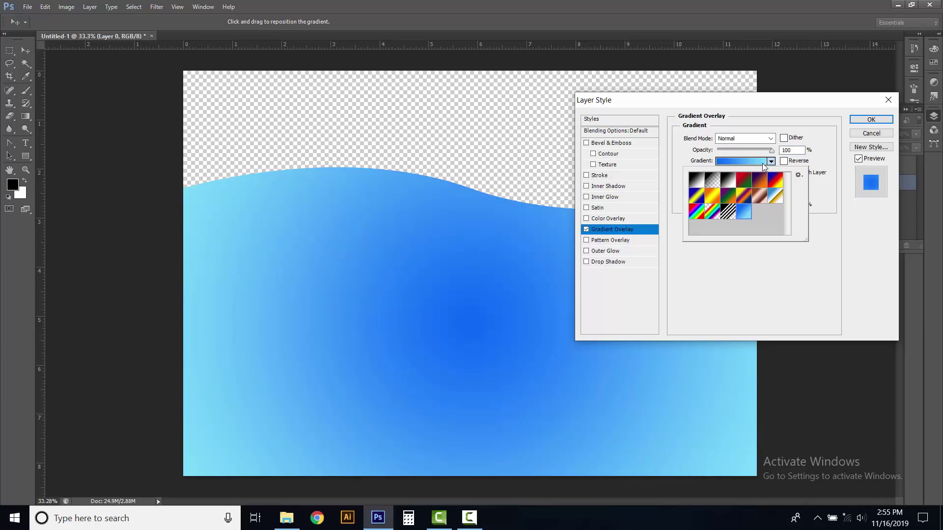
pyautogui.click(772, 161)
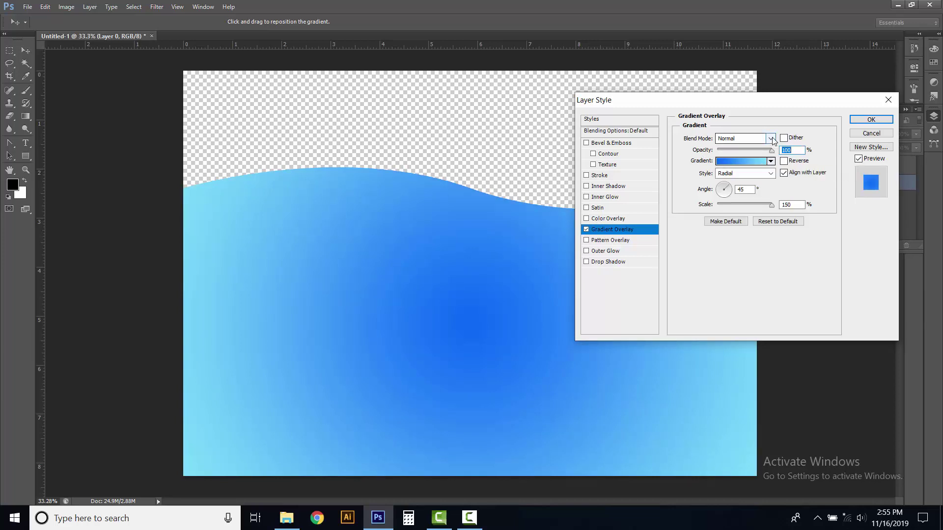
# Set the overlay to Multiply, Radial, unaligned with layer, reversed, and apply it
pyautogui.click(771, 138)
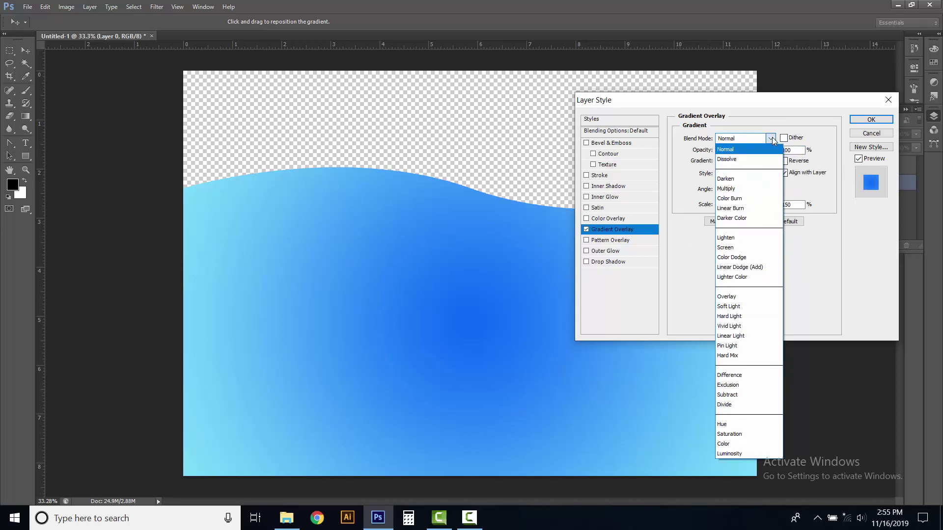
pyautogui.click(739, 190)
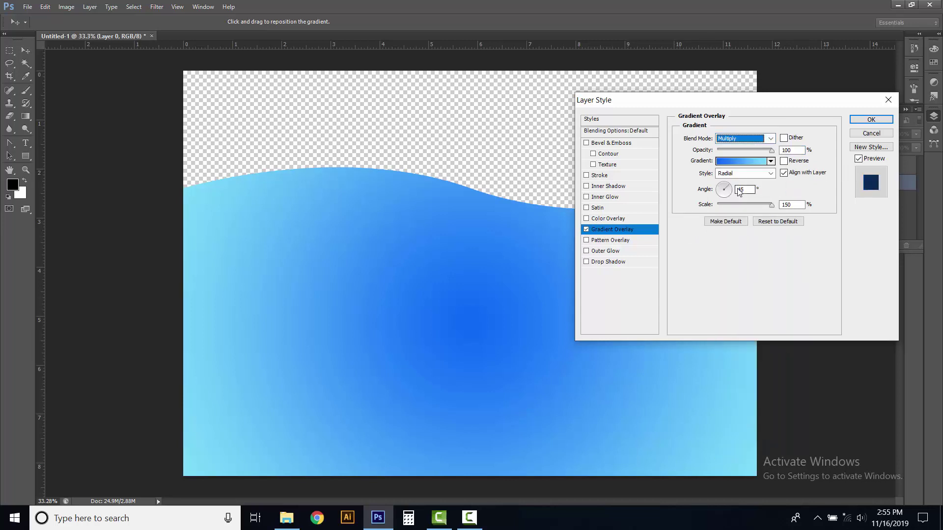
pyautogui.click(771, 173)
pyautogui.click(745, 195)
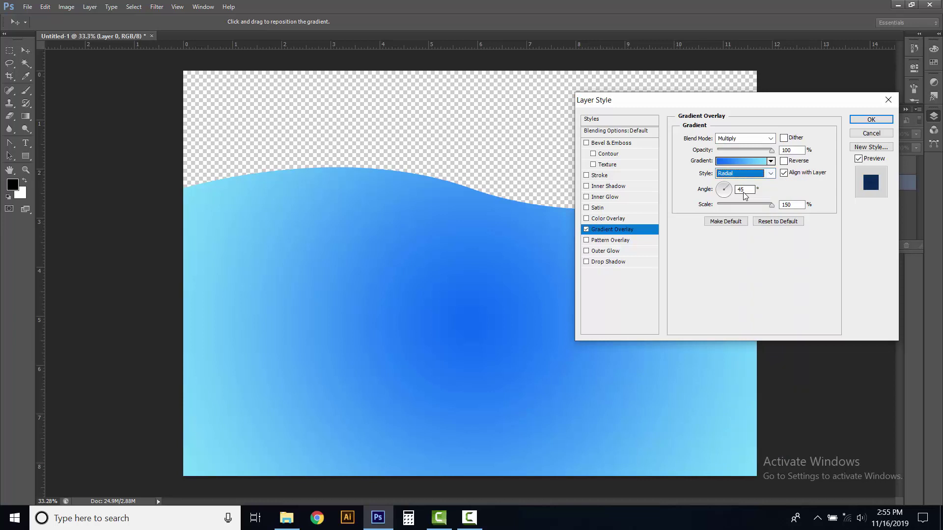
pyautogui.click(744, 192)
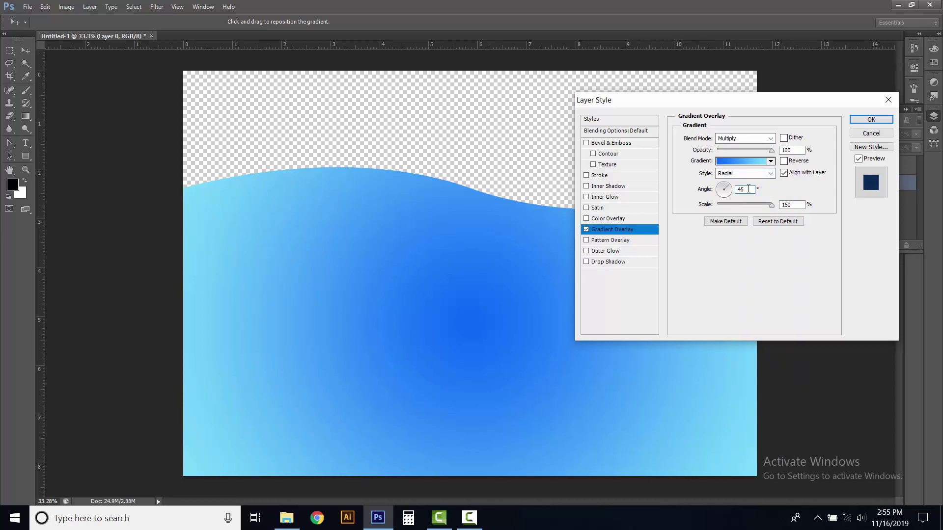
pyautogui.click(772, 206)
pyautogui.click(783, 173)
pyautogui.click(783, 161)
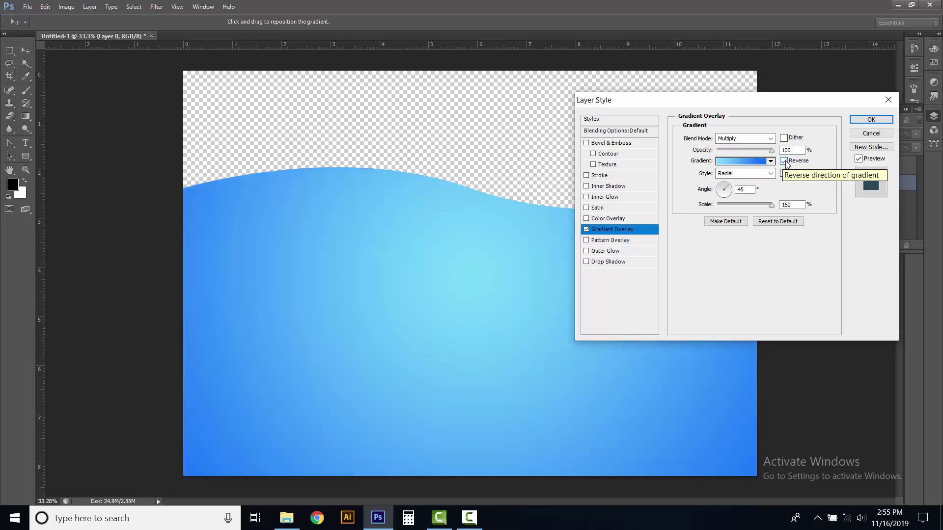
pyautogui.click(860, 120)
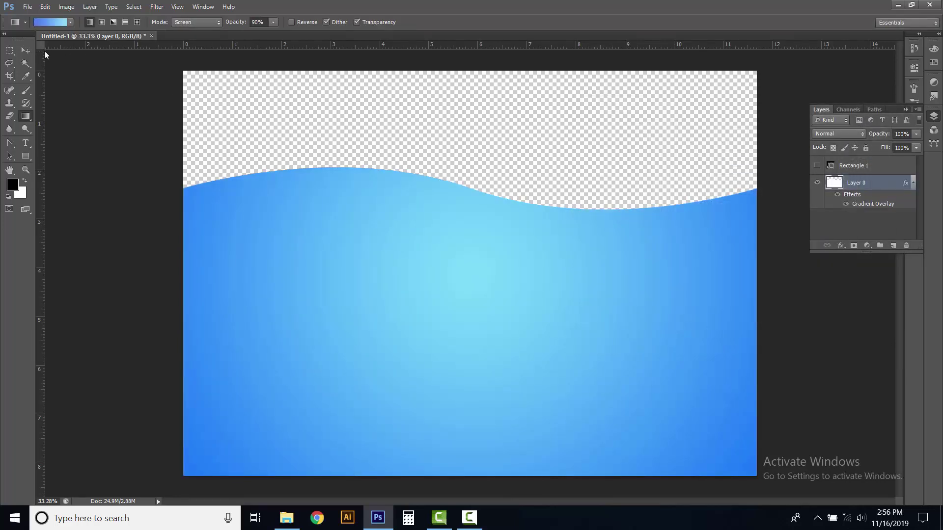
# With the Move tool active, reload the saved wave channel from Untitled-1 as a selection
pyautogui.press('v')
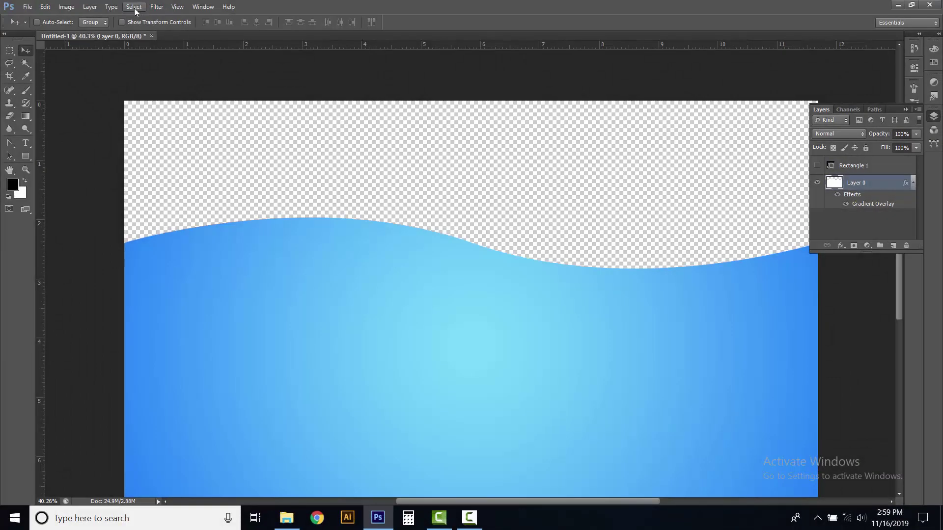
pyautogui.click(134, 7)
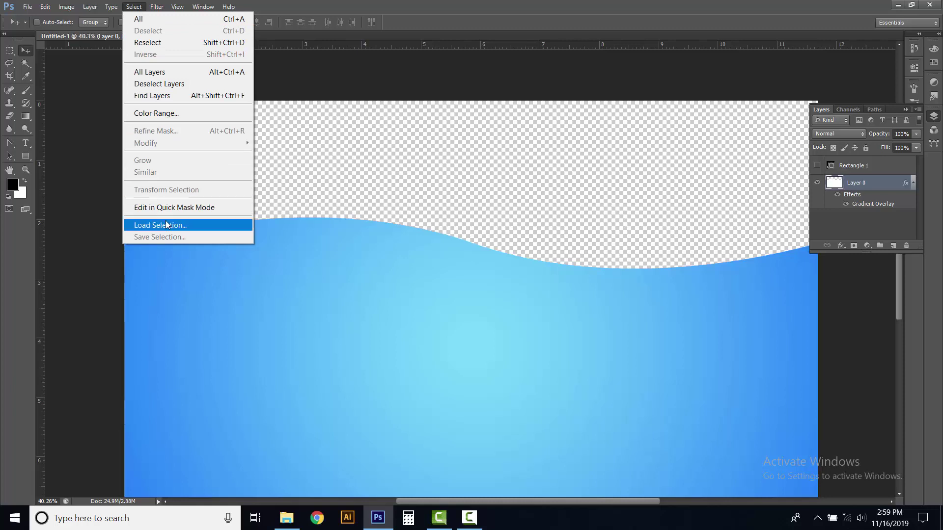
pyautogui.click(166, 224)
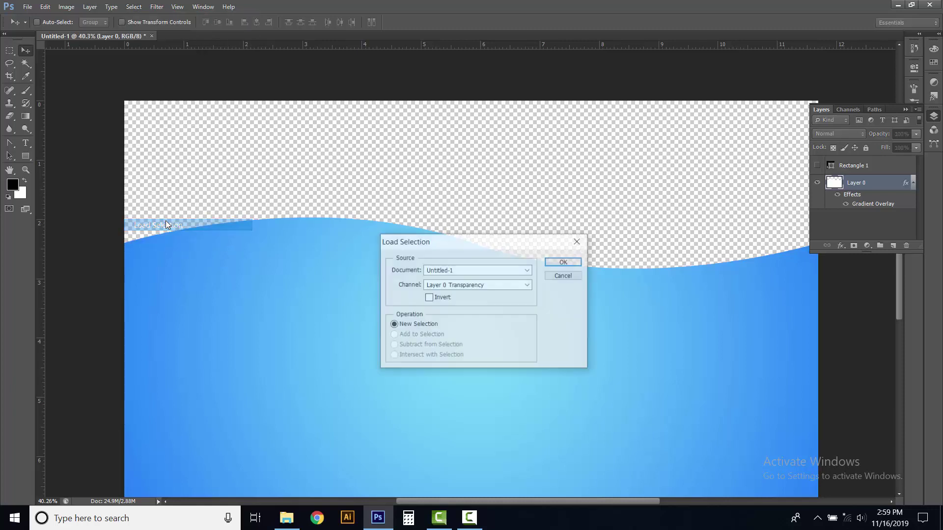
pyautogui.click(527, 270)
pyautogui.click(505, 277)
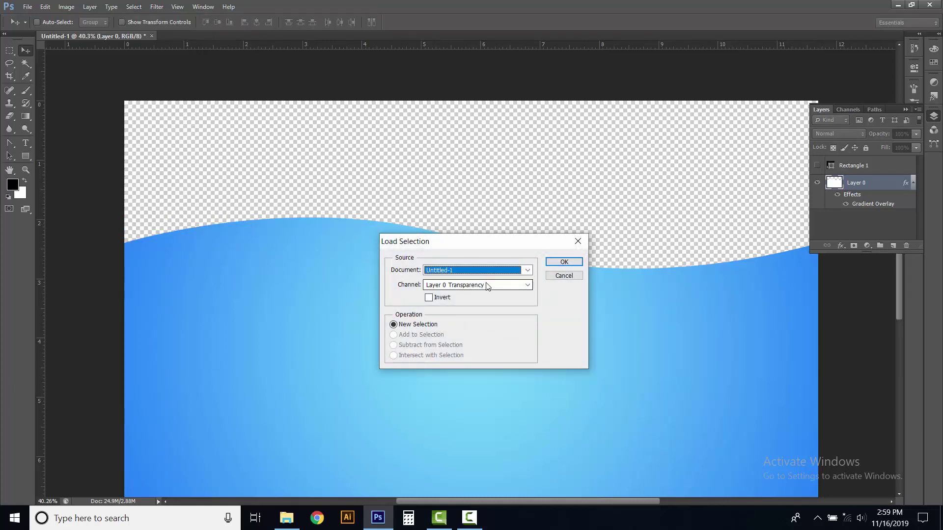
pyautogui.click(528, 285)
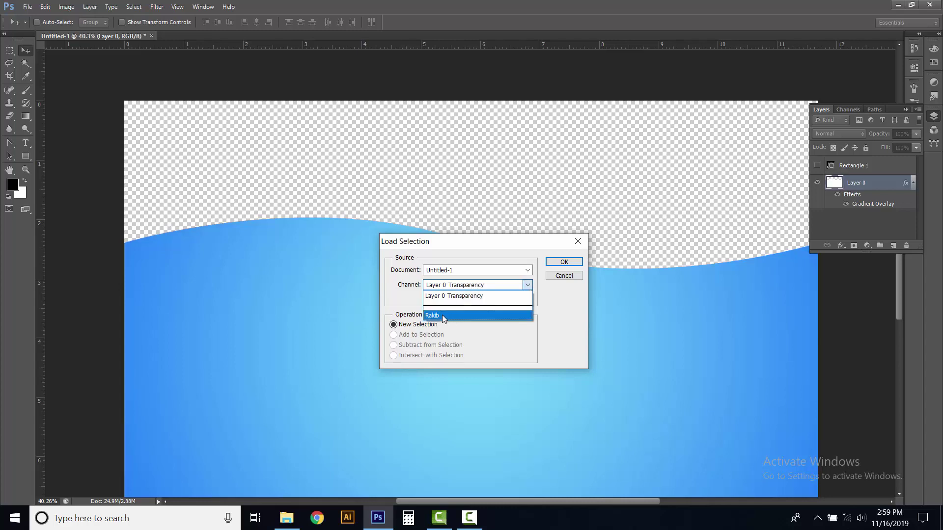
pyautogui.click(461, 316)
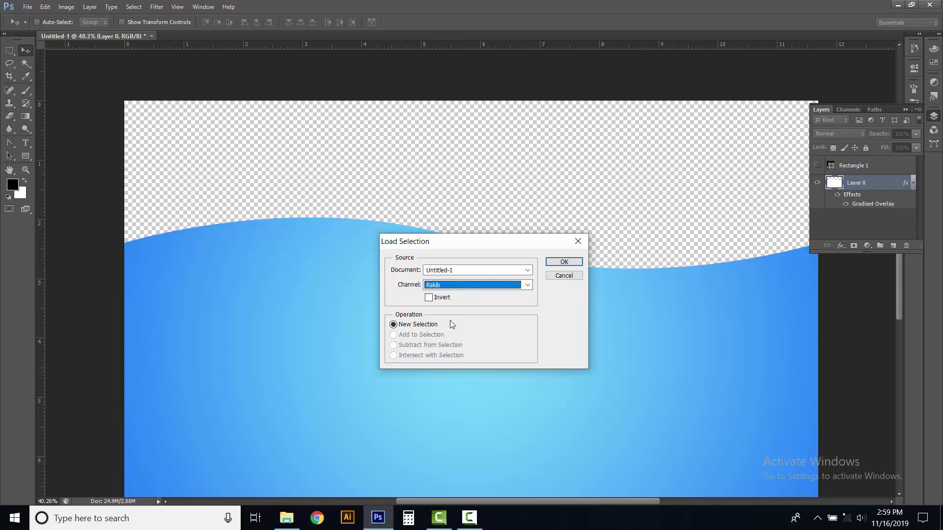
pyautogui.click(555, 261)
pyautogui.scroll(1, 501, 236)
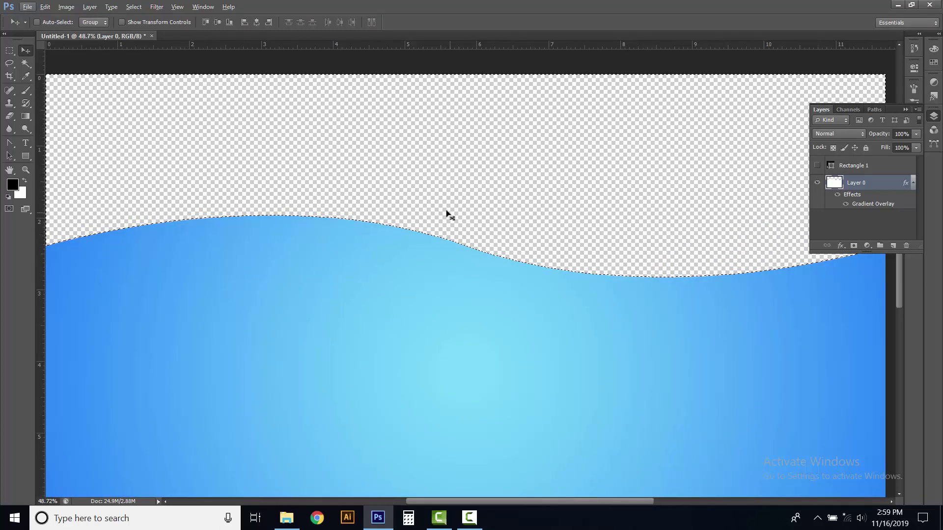
pyautogui.click(134, 7)
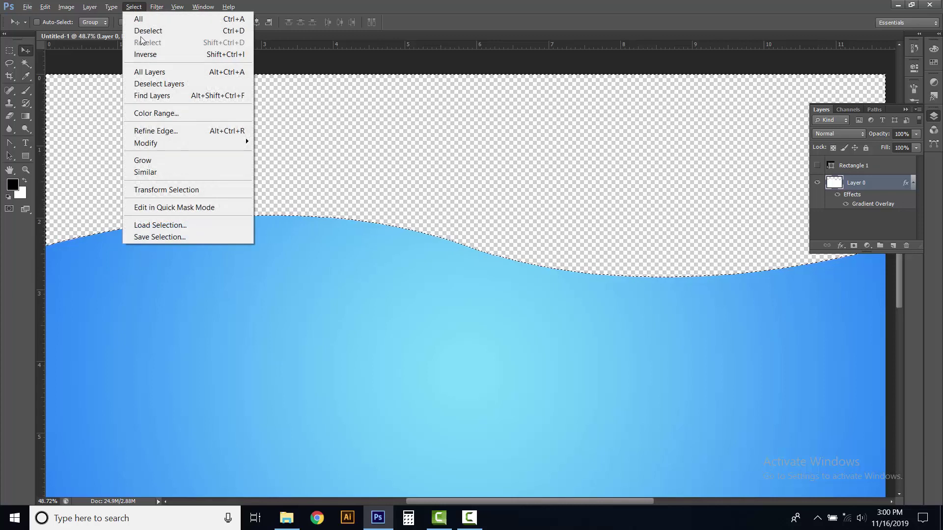
# Transform the wave selection, nudging it down twice with the Down arrow key
pyautogui.click(205, 191)
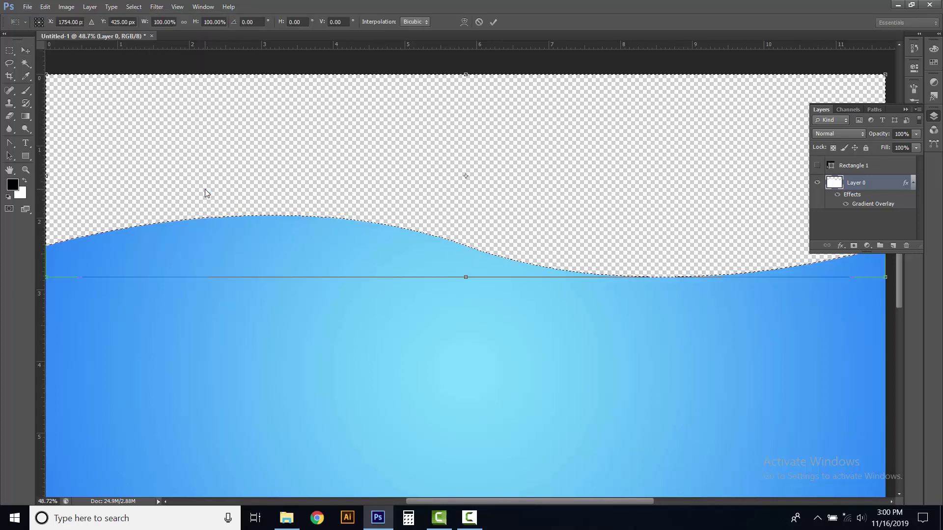
pyautogui.press('Down')
pyautogui.press('Down')
pyautogui.press('Down')
pyautogui.press('Down')
pyautogui.press('Down')
pyautogui.press('Down')
pyautogui.press('Down')
pyautogui.press('Down')
pyautogui.press('Down')
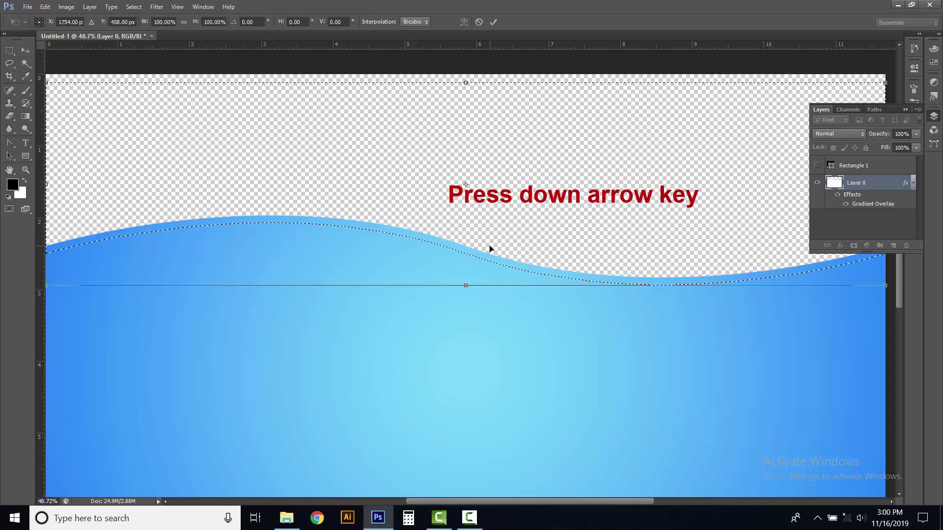
pyautogui.press('Down')
pyautogui.press('Down')
pyautogui.press('Down')
pyautogui.press('Down')
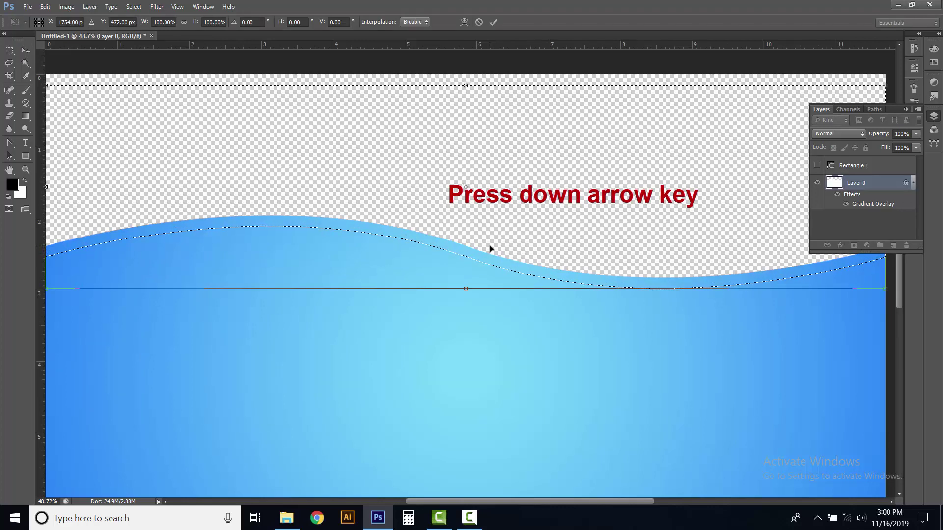
pyautogui.click(492, 22)
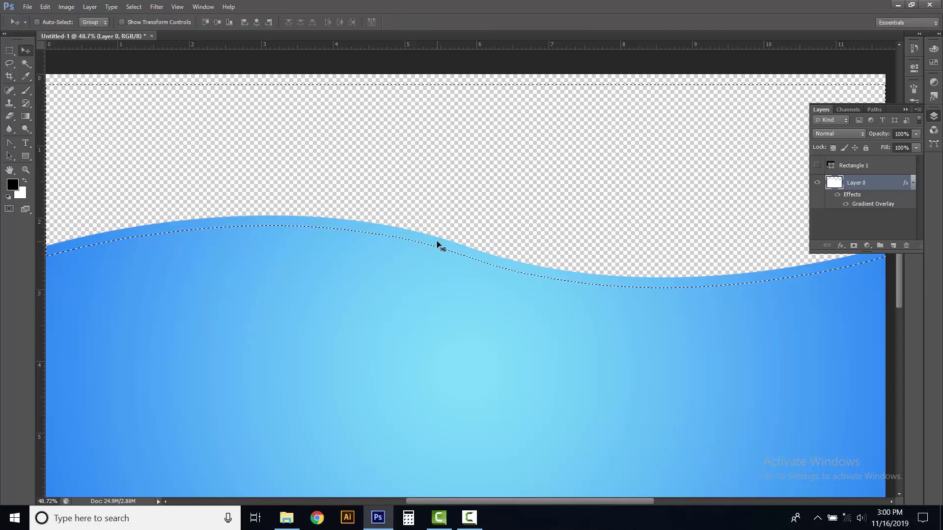
# Cut the offset strip onto a new Layer 1 with Layer Via Cut and check it
pyautogui.click(9, 51)
pyautogui.click(34, 50)
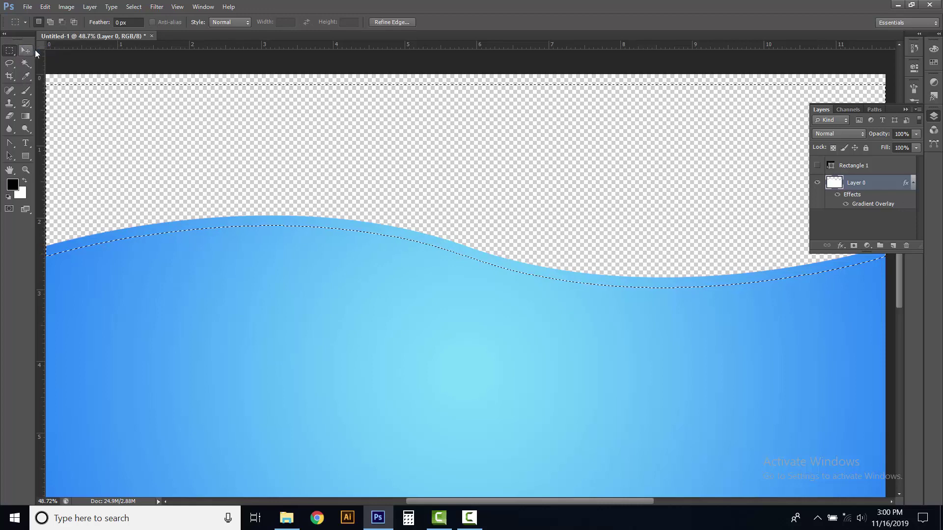
pyautogui.rightClick(438, 243)
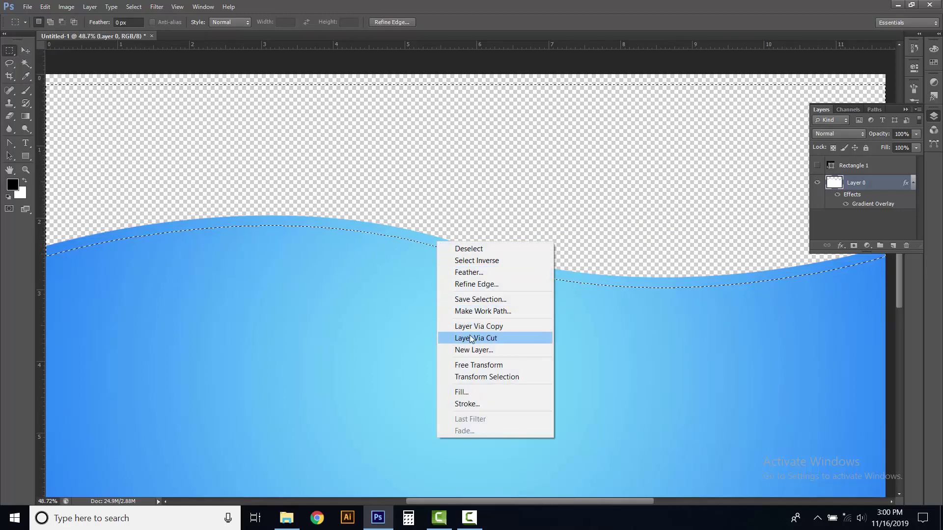
pyautogui.click(506, 338)
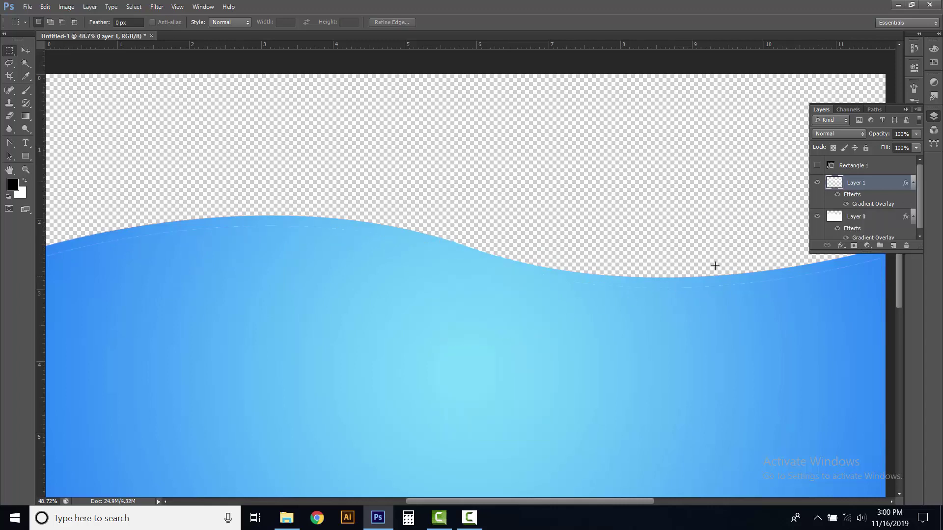
pyautogui.click(817, 183)
pyautogui.click(817, 217)
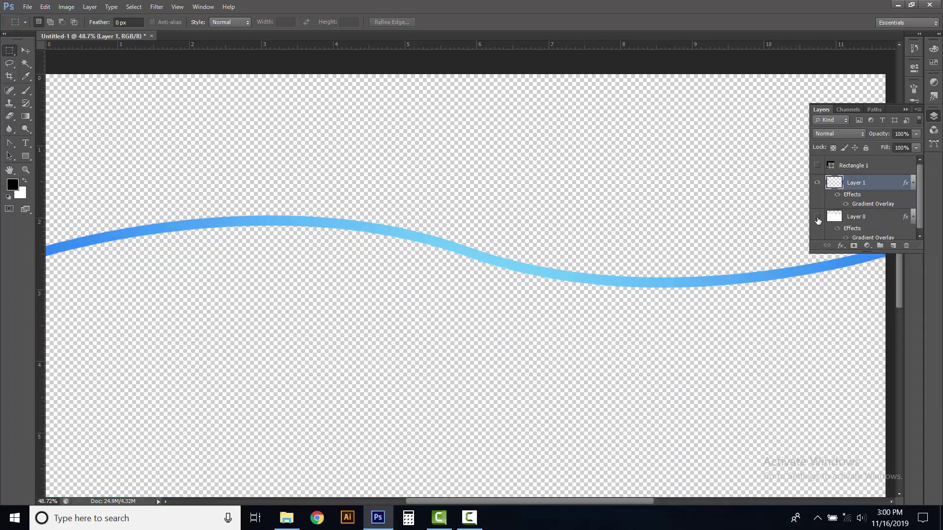
pyautogui.click(817, 217)
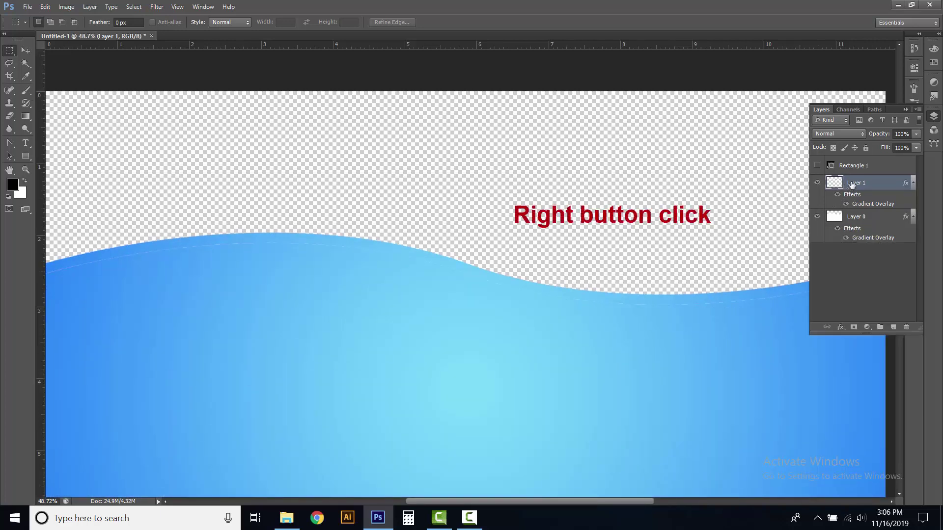
# Duplicate Layer 1 to create Layer 1 copy
pyautogui.rightClick(852, 184)
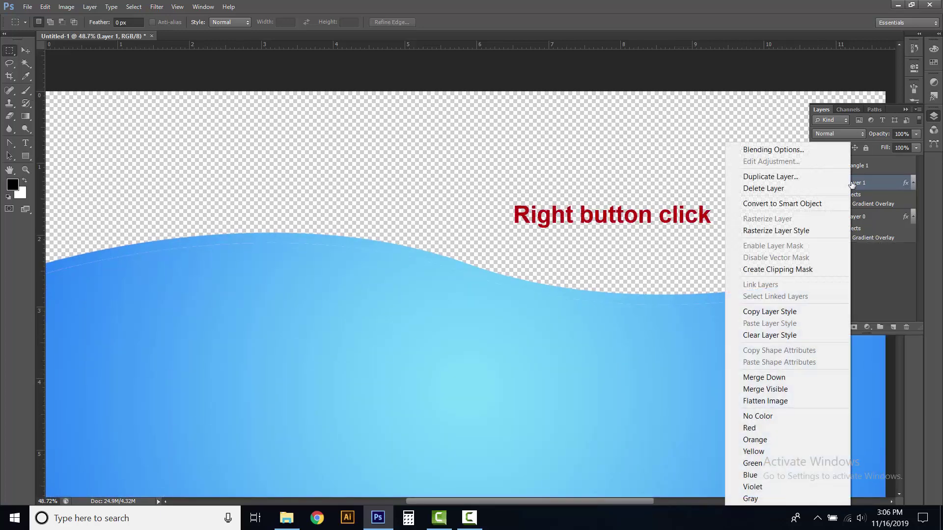
pyautogui.click(788, 177)
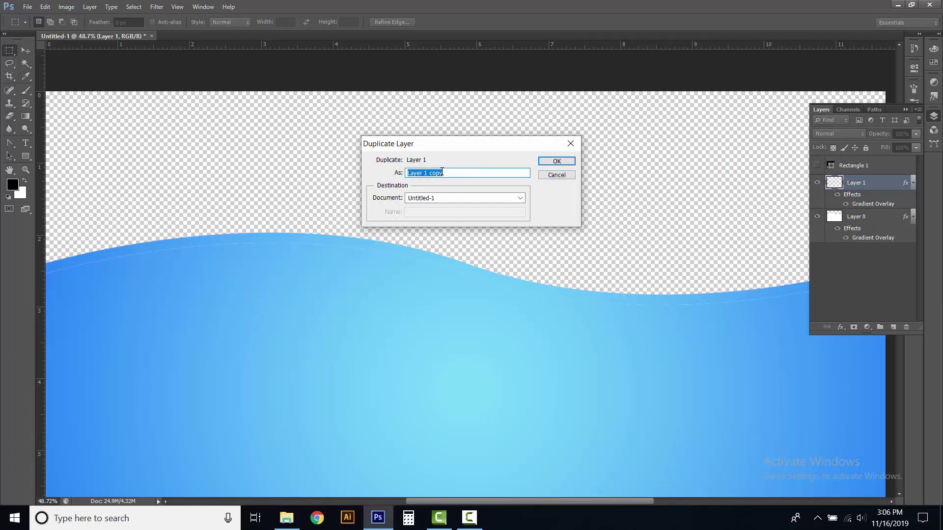
pyautogui.click(555, 161)
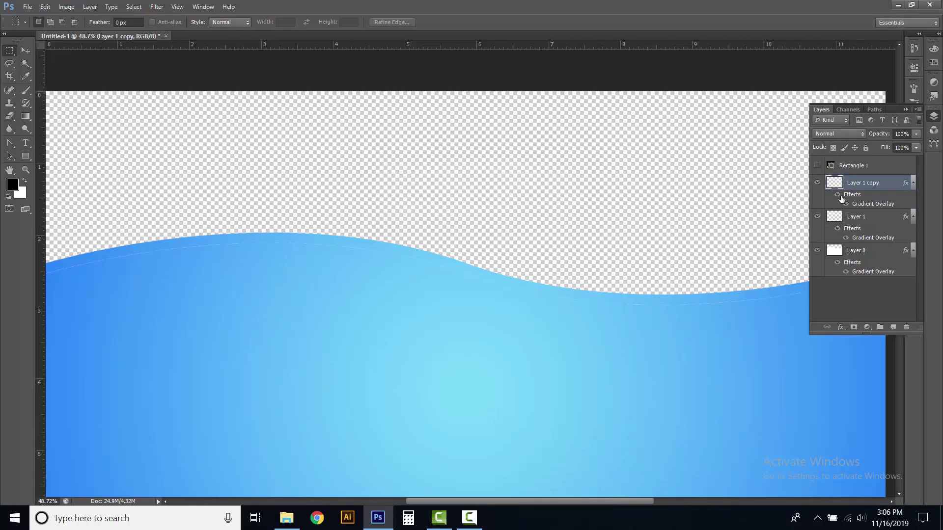
# Nudge the copied wavy strip upward with Free Transform, then deselect
pyautogui.keyDown('ctrl'); pyautogui.click(841, 182); pyautogui.keyUp('ctrl')
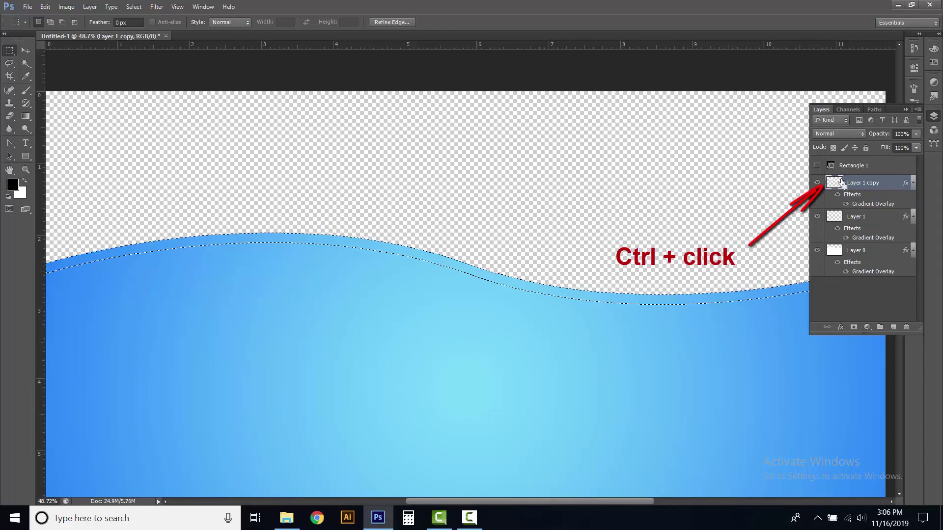
pyautogui.click(44, 7)
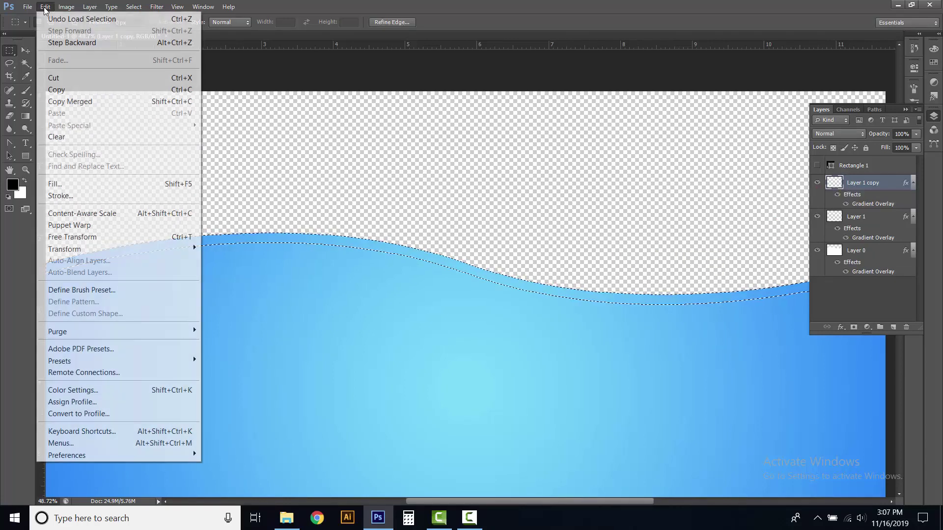
pyautogui.click(113, 239)
pyautogui.press('Up')
pyautogui.press('Up')
pyautogui.press('Up')
pyautogui.press('Up')
pyautogui.press('Up')
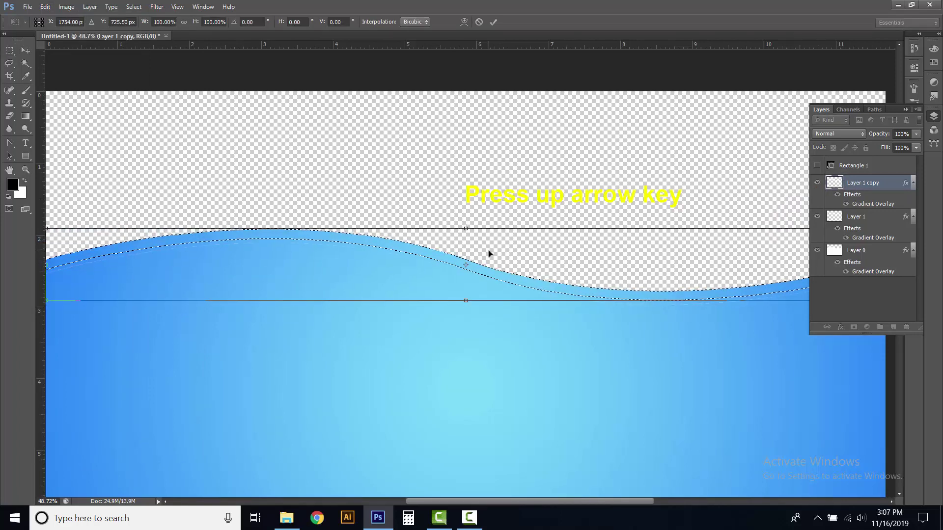
pyautogui.press('Up')
pyautogui.press('Up')
pyautogui.press('Up')
pyautogui.press('Up')
pyautogui.press('Up')
pyautogui.press('Up')
pyautogui.press('Up')
pyautogui.press('Up')
pyautogui.press('Up')
pyautogui.press('Up')
pyautogui.press('Up')
pyautogui.press('Up')
pyautogui.press('Up')
pyautogui.press('Up')
pyautogui.press('Up')
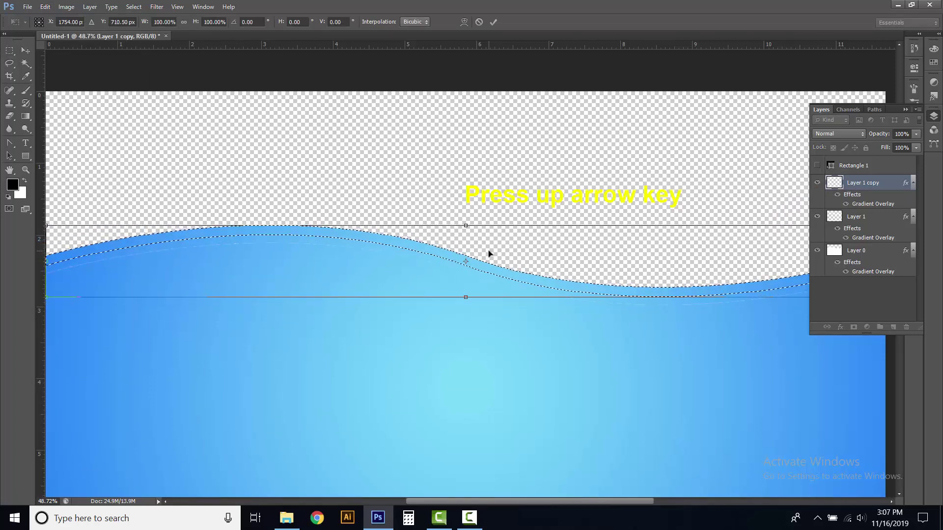
pyautogui.press('Up')
pyautogui.press('Up')
pyautogui.press('Up')
pyautogui.press('Up')
pyautogui.press('Up')
pyautogui.press('Up')
pyautogui.press('Up')
pyautogui.press('Up')
pyautogui.press('Up')
pyautogui.press('Up')
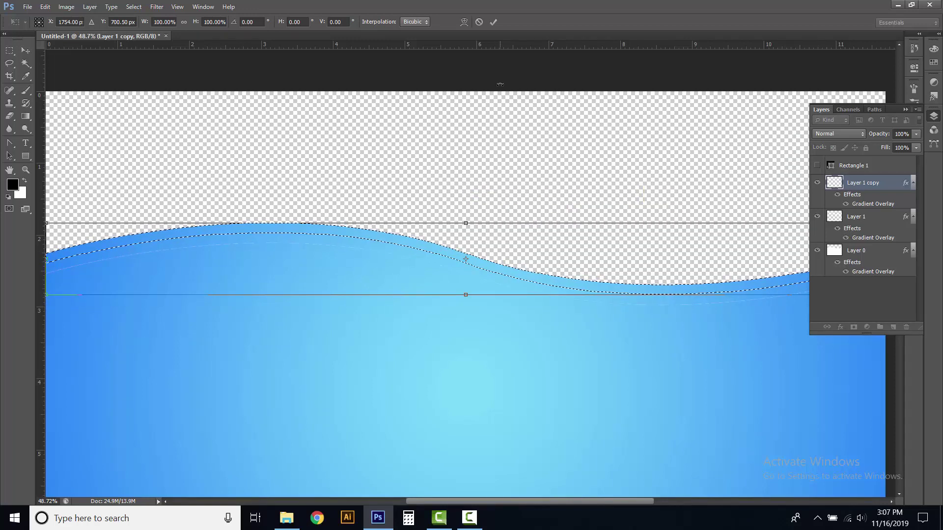
pyautogui.click(493, 22)
pyautogui.scroll(-1, 559, 181)
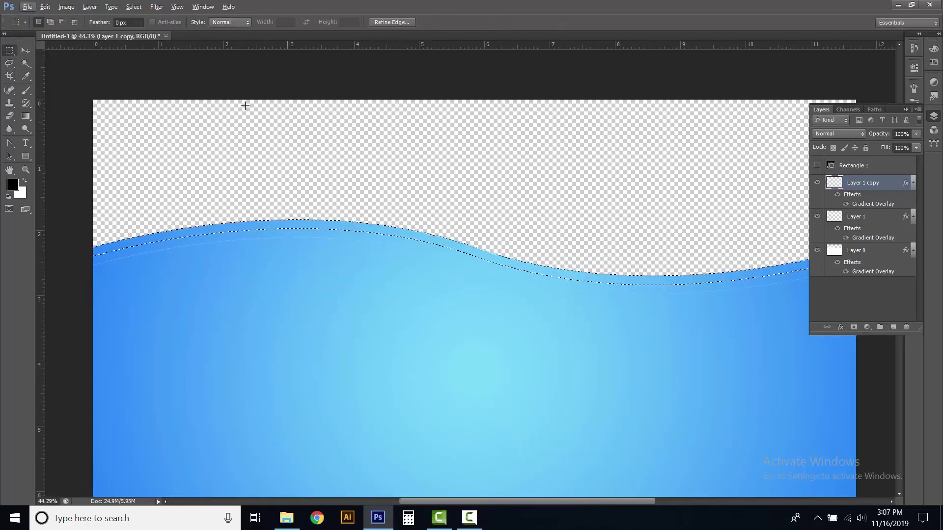
pyautogui.click(134, 7)
pyautogui.click(147, 28)
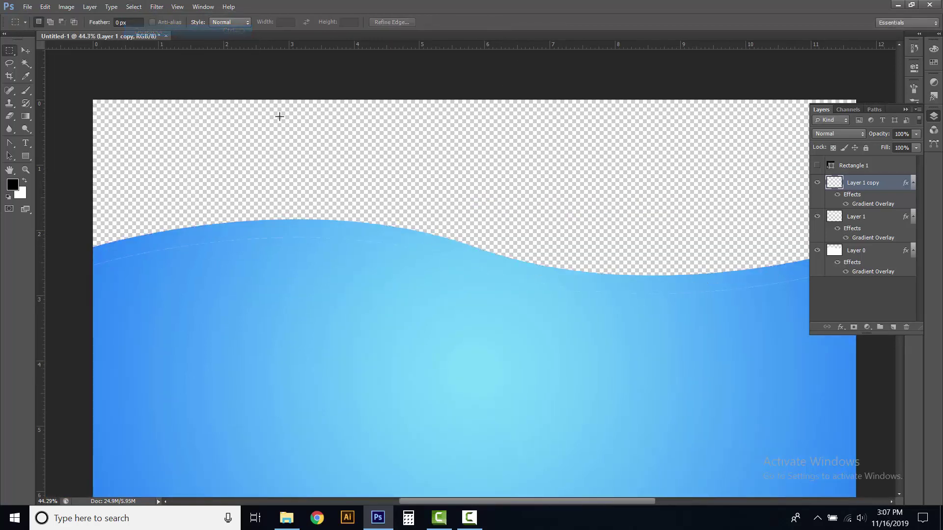
# Toggle visibility of Layer 1 copy, Layer 1 and Layer 0 to compare the strips
pyautogui.click(816, 183)
pyautogui.click(816, 183)
pyautogui.click(818, 218)
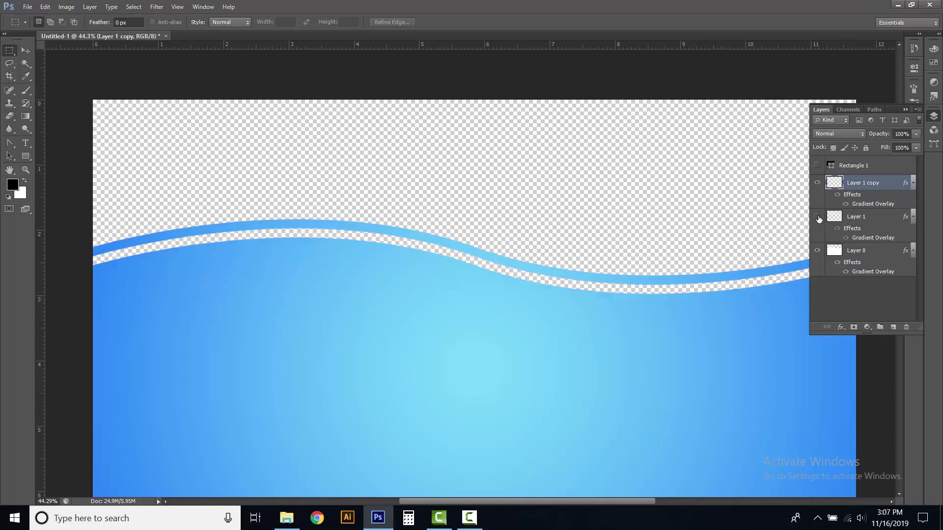
pyautogui.click(818, 219)
pyautogui.click(817, 251)
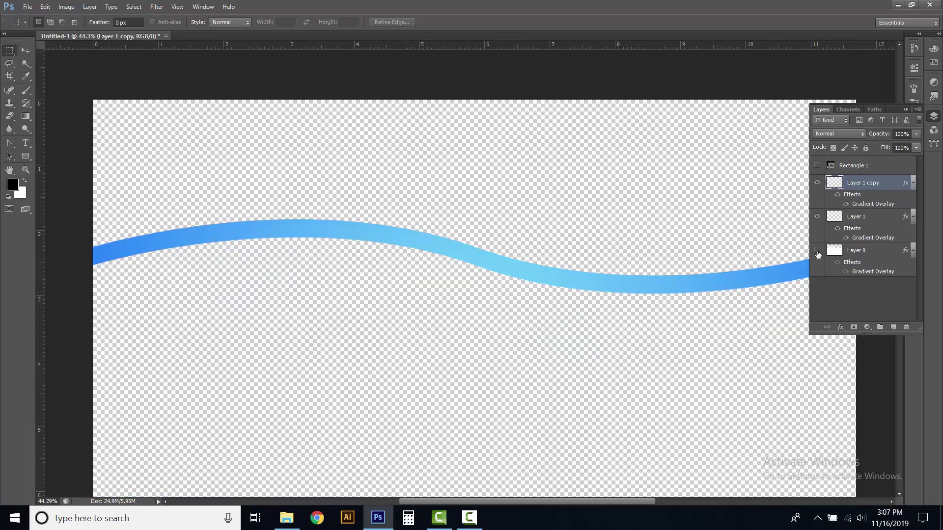
pyautogui.click(817, 252)
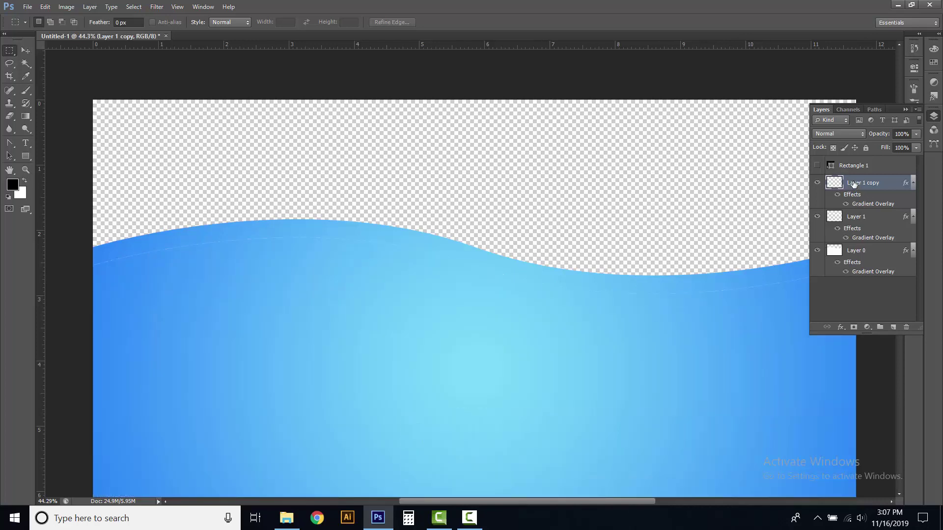
# Add a drop shadow to Layer 1 copy, keeping Multiply blend mode at 75% opacity
pyautogui.click(841, 327)
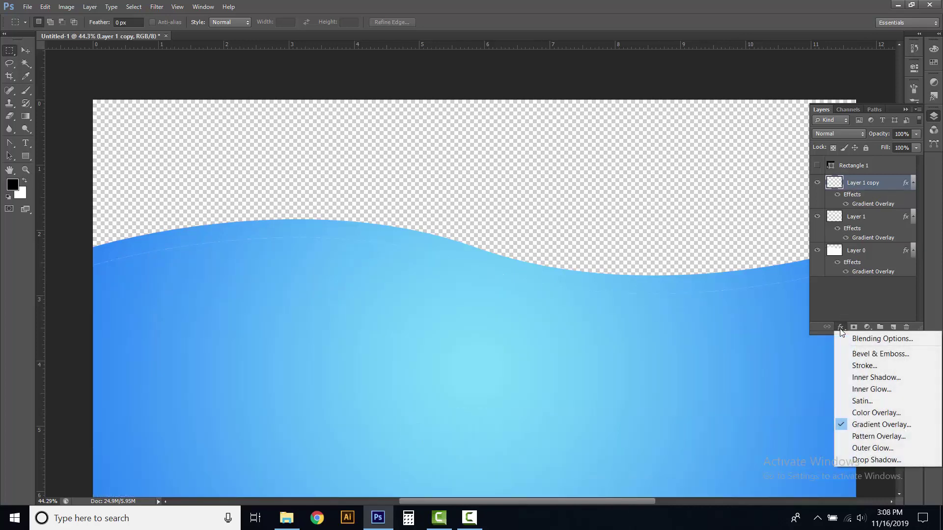
pyautogui.click(863, 459)
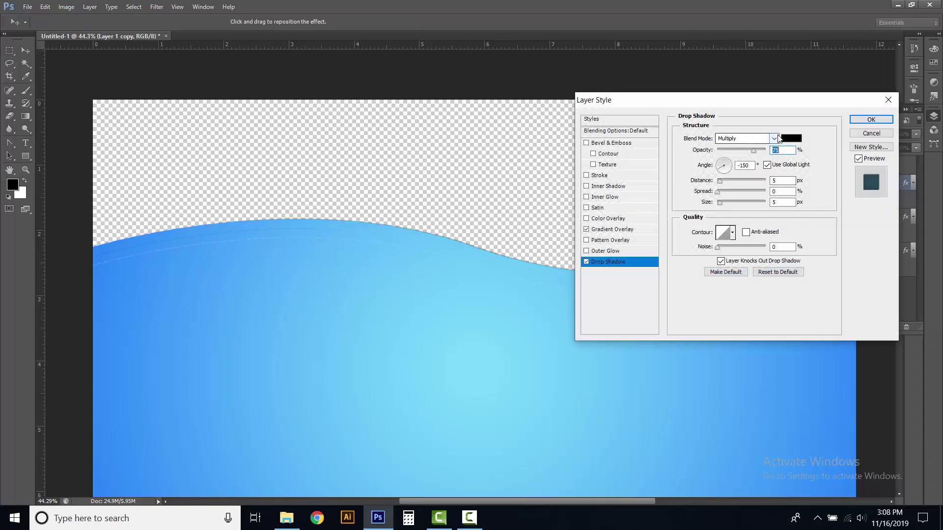
pyautogui.click(775, 138)
pyautogui.click(743, 188)
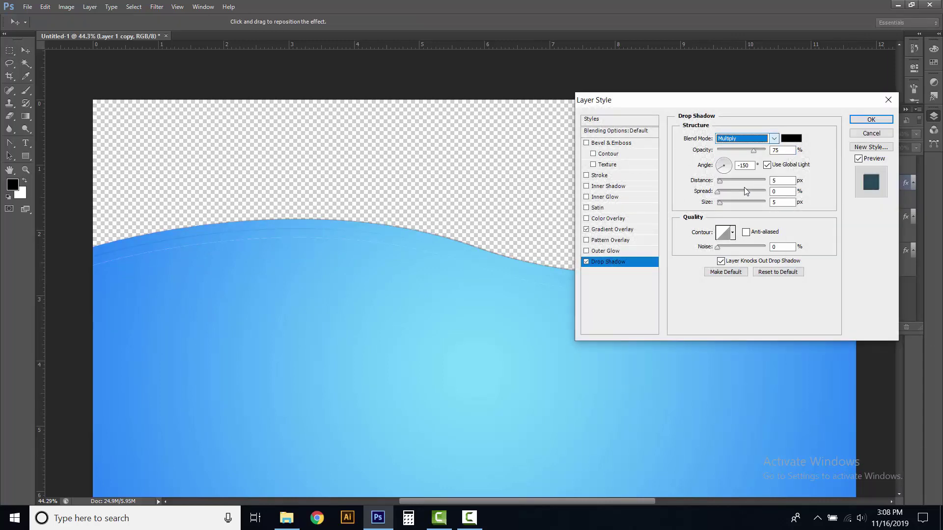
pyautogui.click(786, 150)
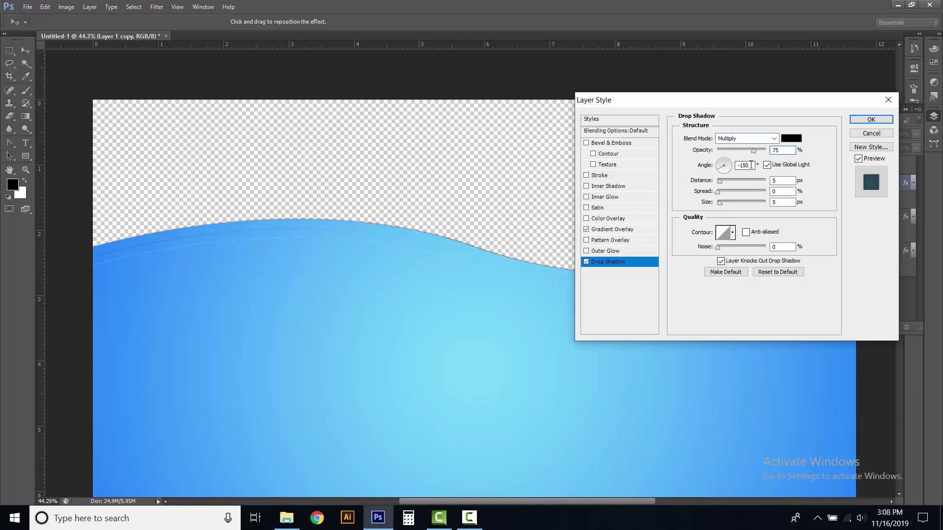
# Set the shadow to angle -48°, distance 14 px, spread 5%, size 11 px and apply
pyautogui.moveTo(751, 165); pyautogui.dragTo(734, 164)
pyautogui.write('-48')
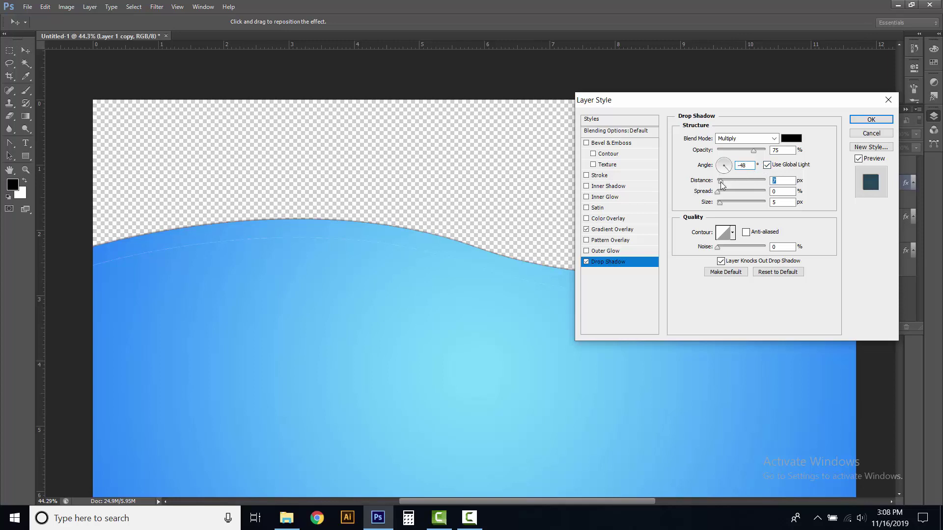
pyautogui.moveTo(721, 182); pyautogui.dragTo(724, 183)
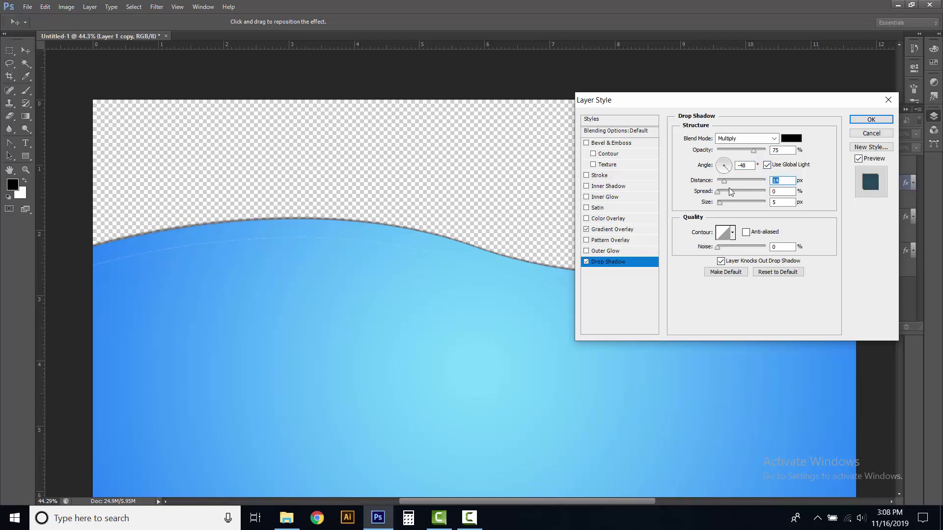
pyautogui.doubleClick(772, 191)
pyautogui.write('5')
pyautogui.click(777, 202)
pyautogui.press('BackSpace')
pyautogui.write('11')
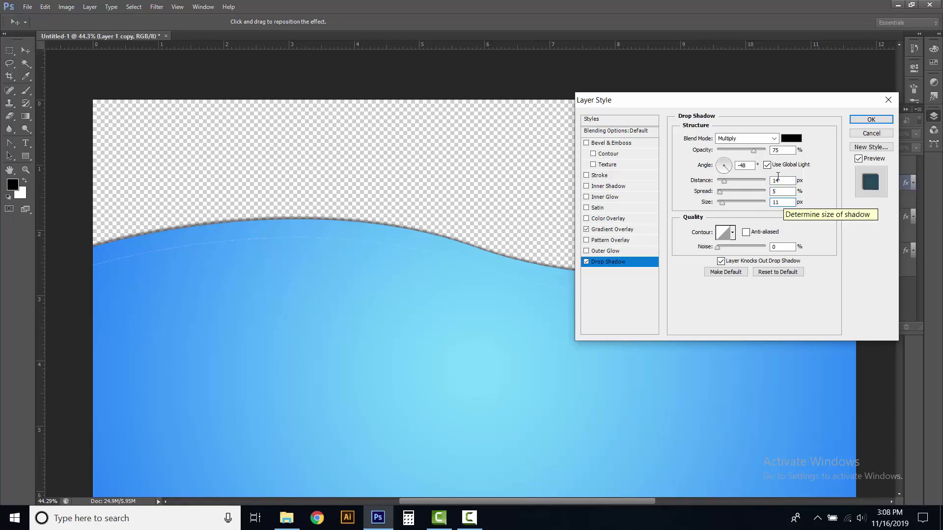
pyautogui.click(767, 165)
pyautogui.click(767, 165)
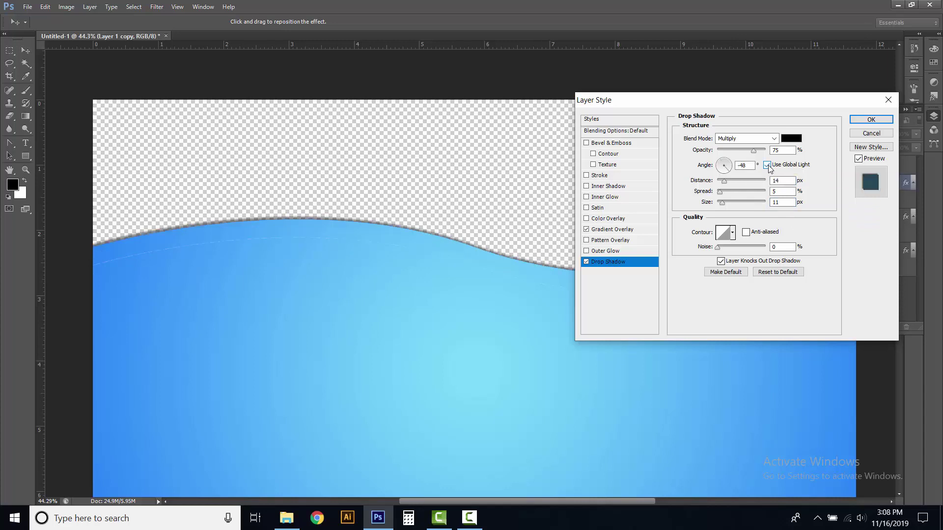
pyautogui.click(869, 120)
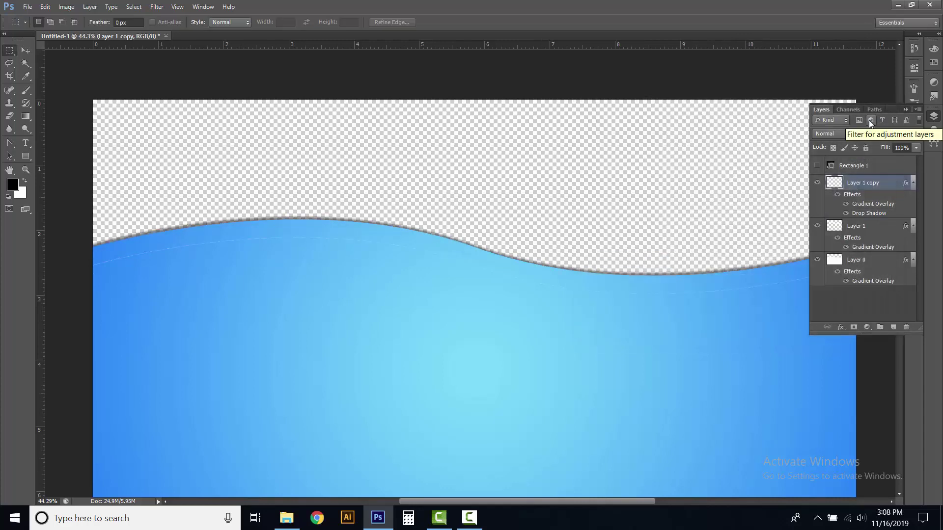
# Turn off Layer 1's Gradient Overlay so its strip shows white
pyautogui.click(837, 228)
pyautogui.click(840, 327)
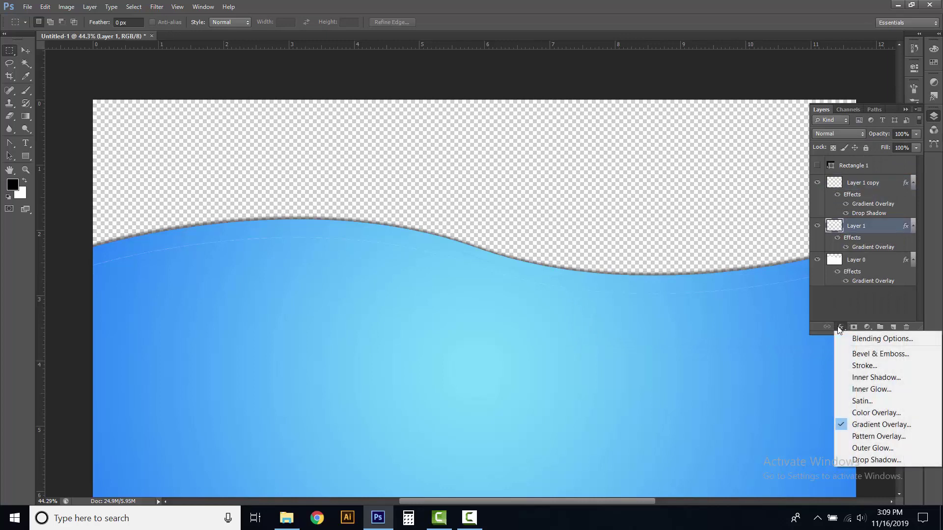
pyautogui.click(860, 425)
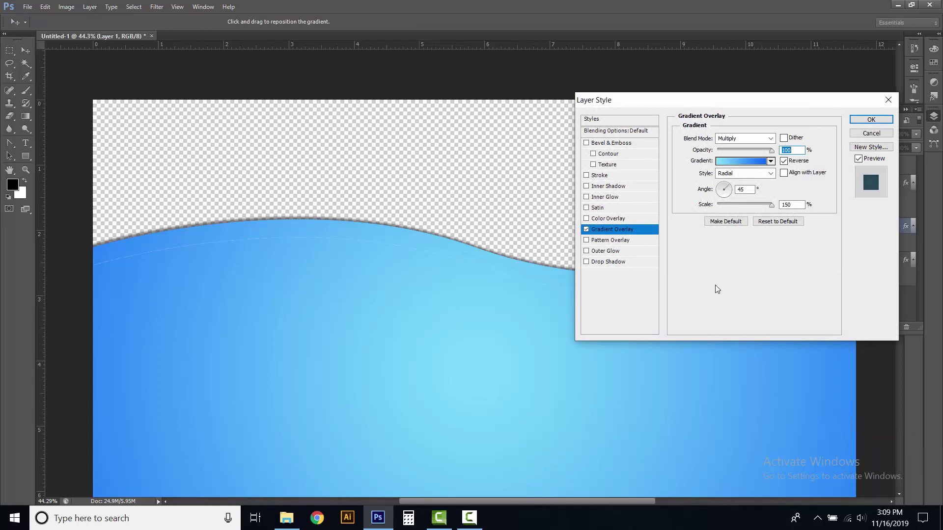
pyautogui.click(586, 230)
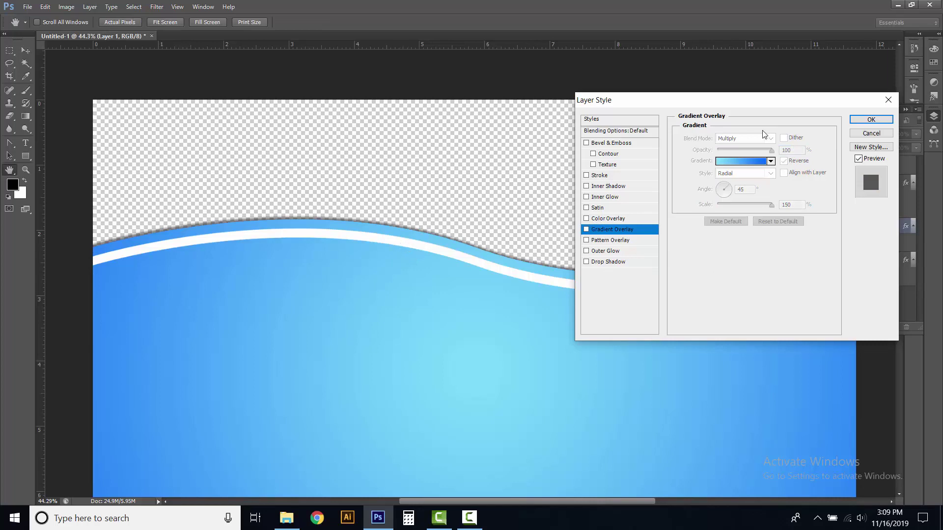
pyautogui.click(869, 118)
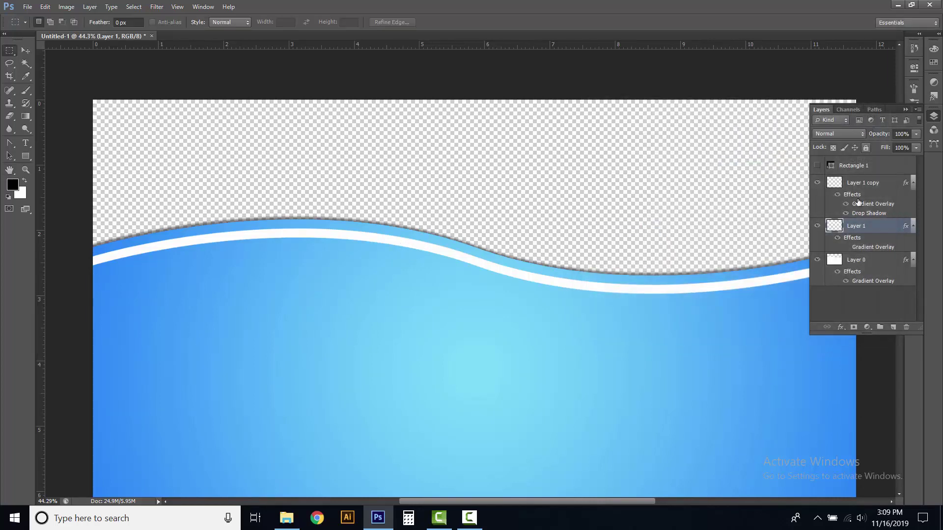
# Move Layer 1 below Layer 0 in the layer stack and reselect Layer 0
pyautogui.click(858, 262)
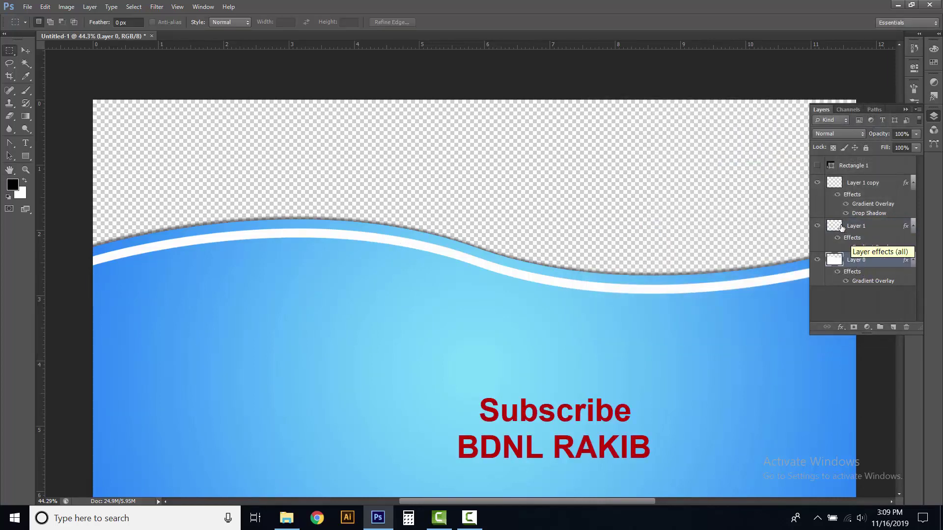
pyautogui.moveTo(836, 226); pyautogui.dragTo(842, 292)
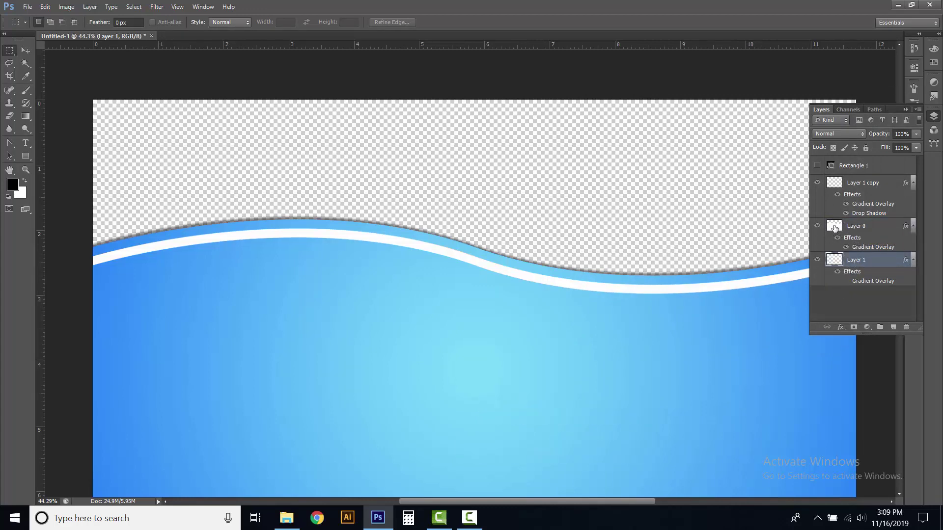
pyautogui.click(835, 227)
pyautogui.click(841, 328)
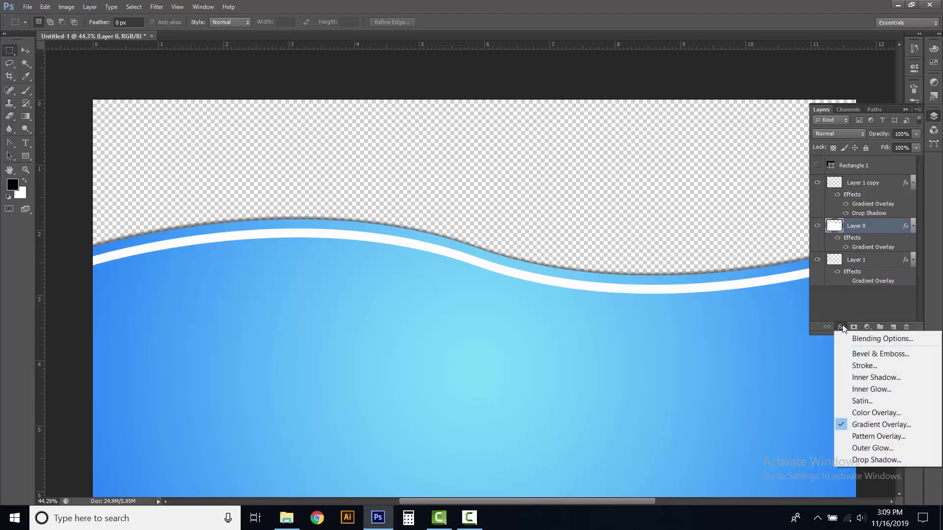
# Give Layer 0 a drop shadow at -48° with global light, distance 14, spread 5, size 11
pyautogui.click(866, 462)
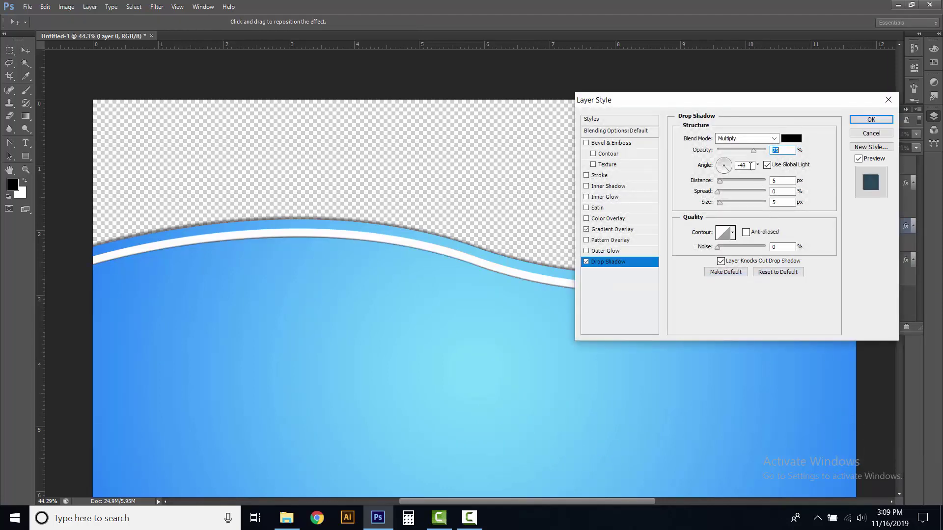
pyautogui.click(746, 165)
pyautogui.doubleClick(780, 181)
pyautogui.write('16')
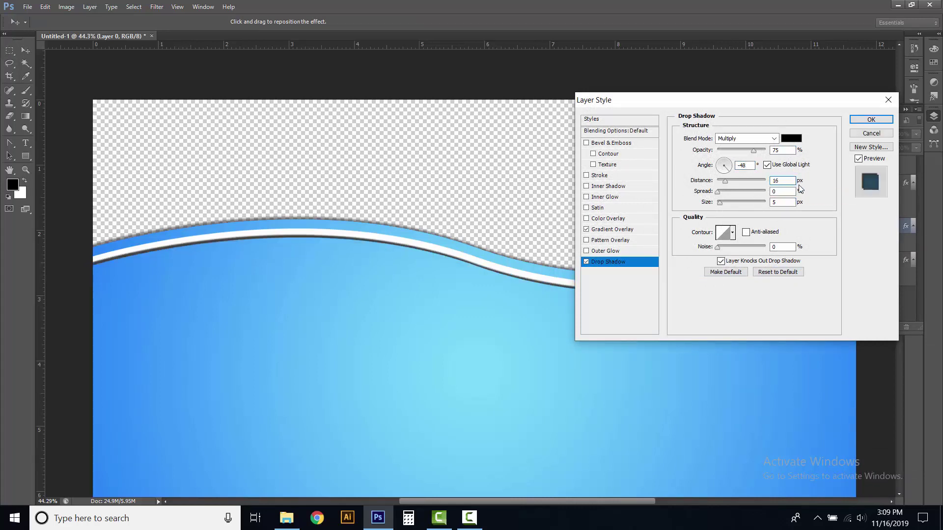
pyautogui.click(774, 191)
pyautogui.write('5')
pyautogui.doubleClick(789, 203)
pyautogui.write('11')
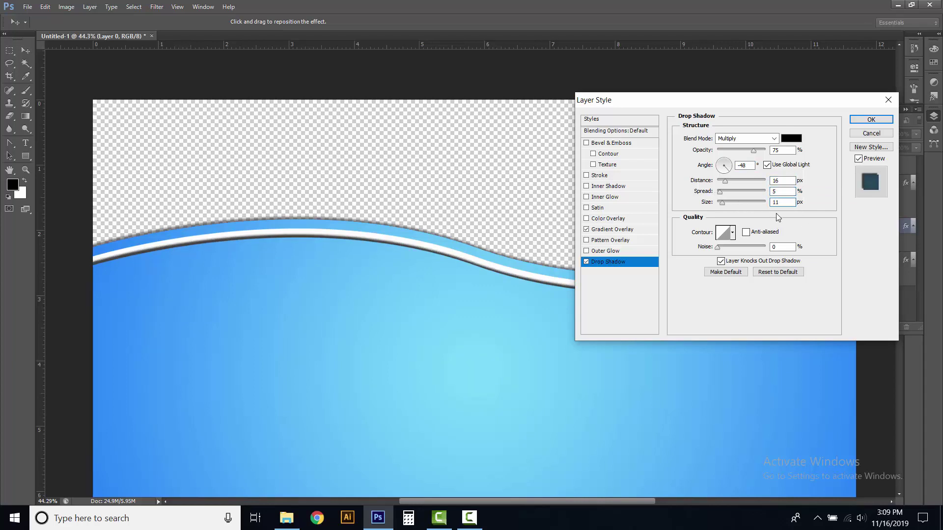
pyautogui.click(767, 165)
pyautogui.click(767, 165)
pyautogui.doubleClick(778, 180)
pyautogui.write('14')
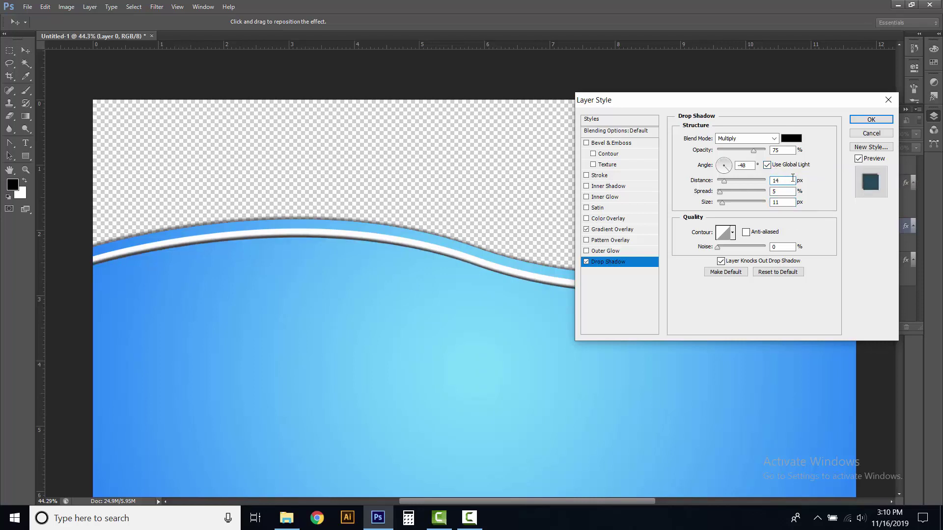
pyautogui.click(869, 120)
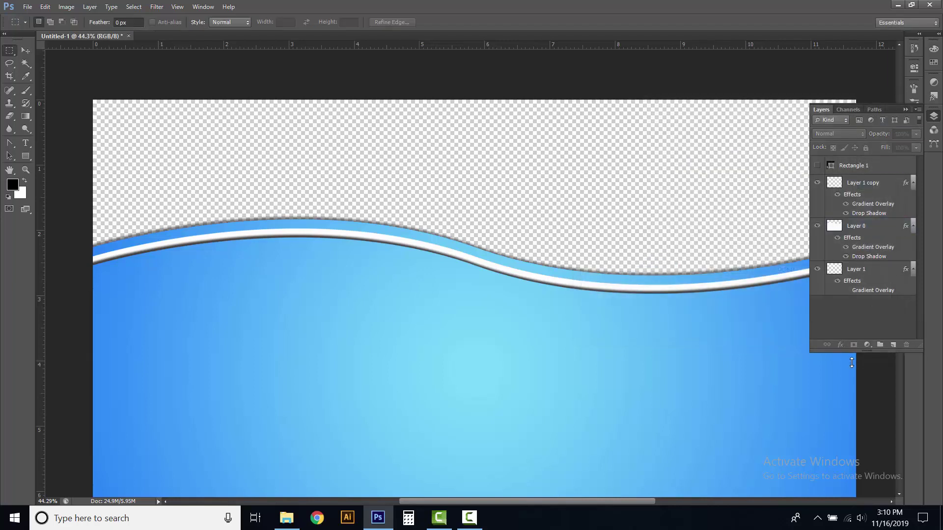
# Open the group photo file in Photoshop
pyautogui.click(27, 8)
pyautogui.click(64, 31)
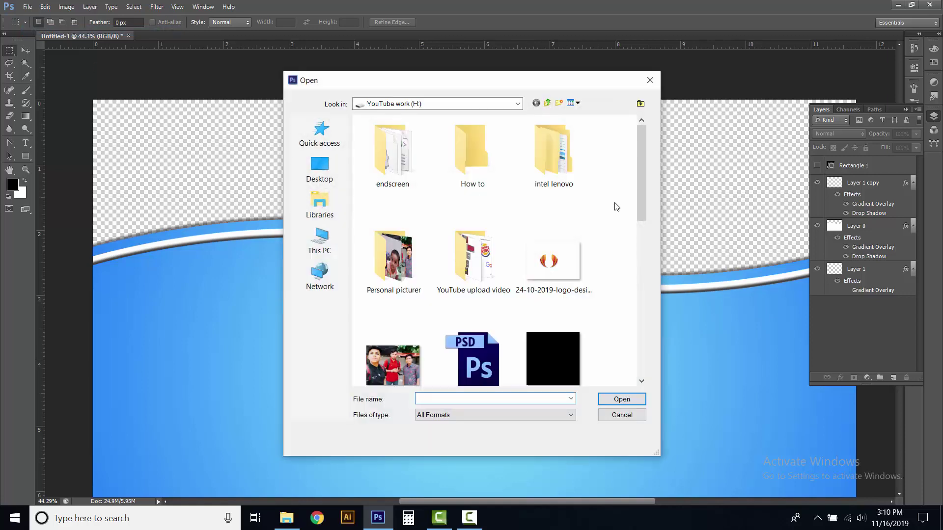
pyautogui.moveTo(641, 146); pyautogui.dragTo(643, 173)
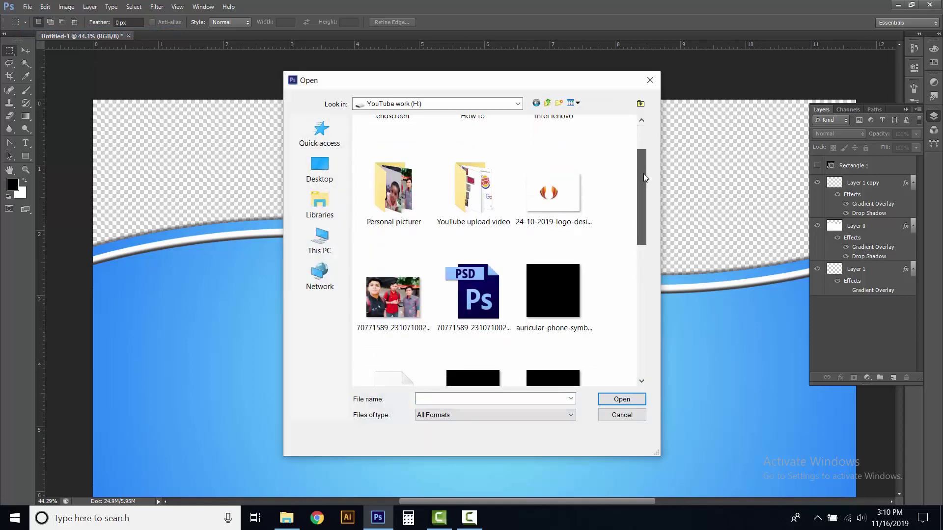
pyautogui.click(388, 288)
pyautogui.click(614, 400)
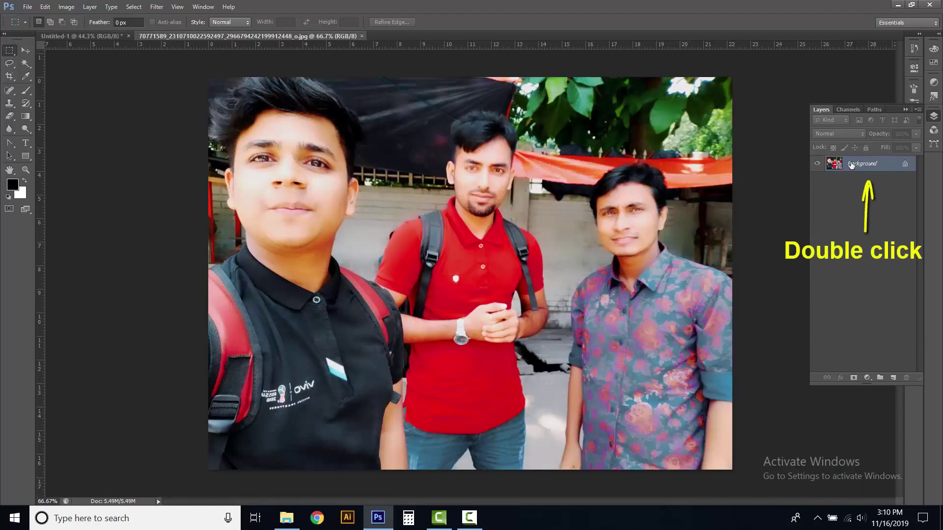
# Unlock the photo's Background layer and drag the photo into the Untitled-1 banner
pyautogui.doubleClick(852, 165)
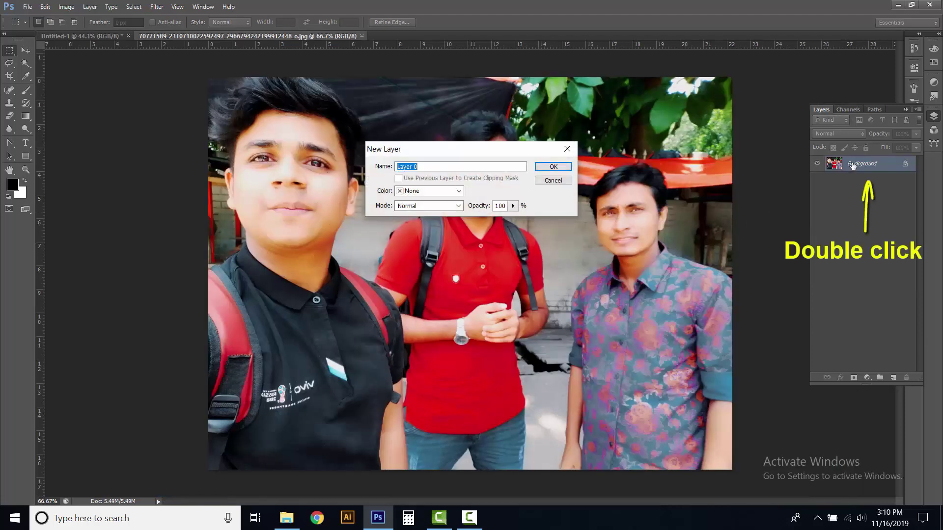
pyautogui.click(544, 166)
pyautogui.click(25, 51)
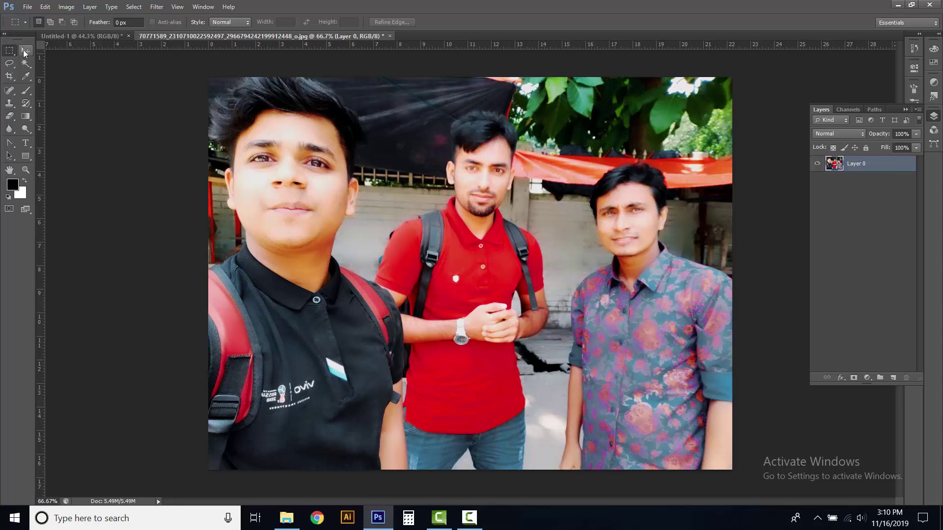
pyautogui.moveTo(391, 147); pyautogui.dragTo(273, 195)
pyautogui.scroll(-2, 514, 231)
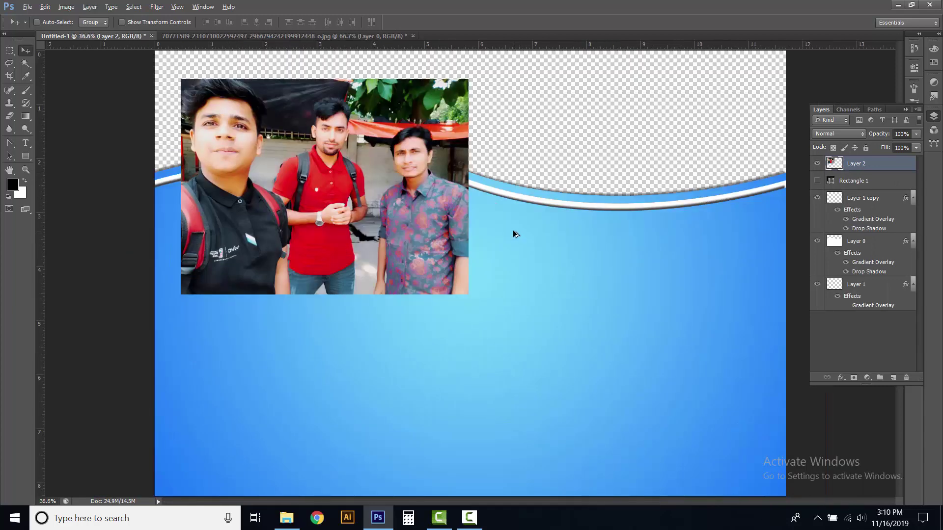
# Free Transform the group photo to about 216% and position it over the whole canvas
pyautogui.scroll(-1, 513, 231)
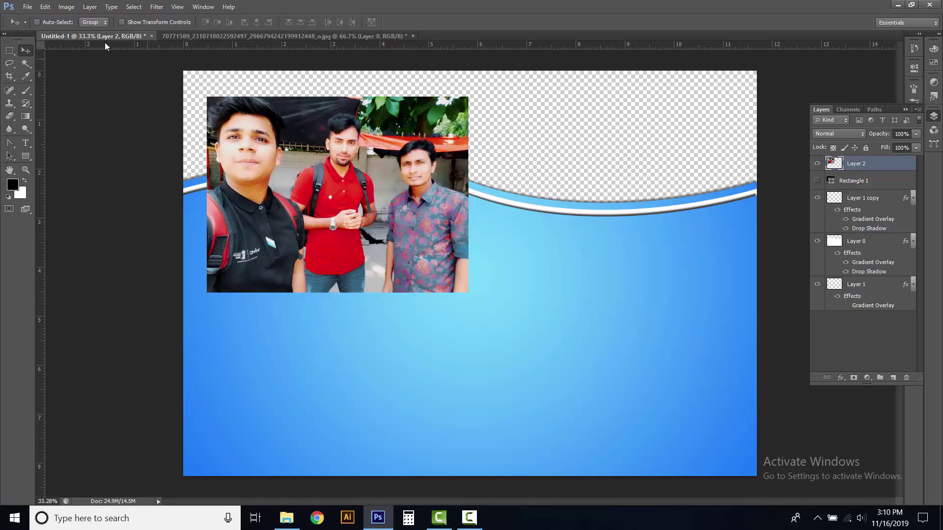
pyautogui.click(45, 7)
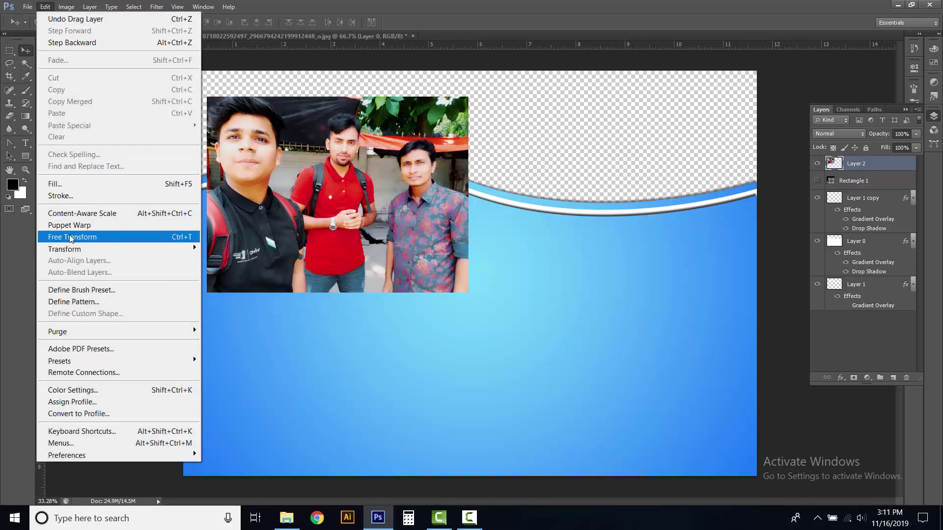
pyautogui.click(69, 237)
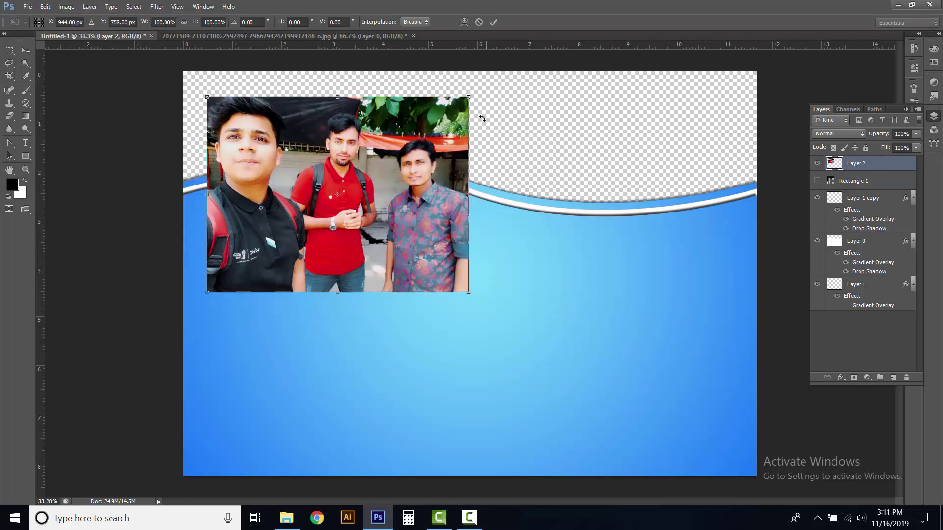
pyautogui.moveTo(495, 104); pyautogui.dragTo(625, 104)
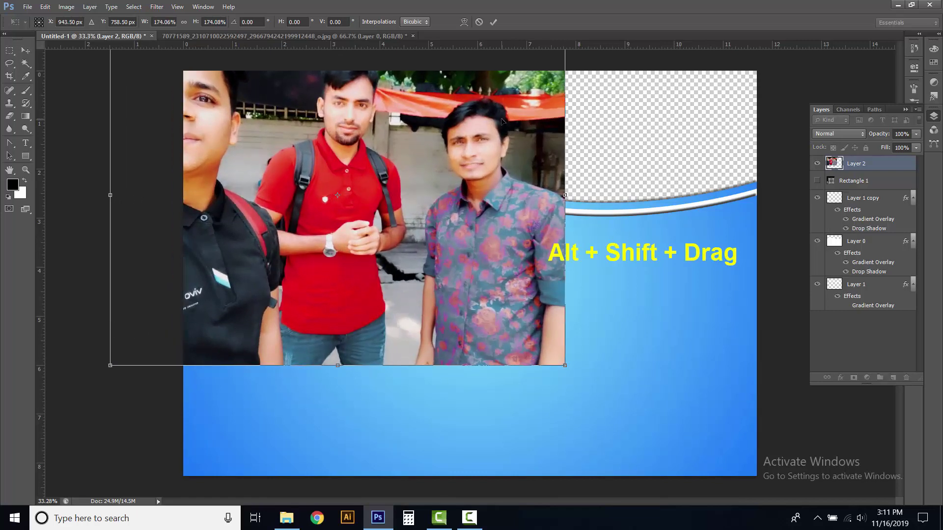
pyautogui.moveTo(502, 120); pyautogui.dragTo(608, 167)
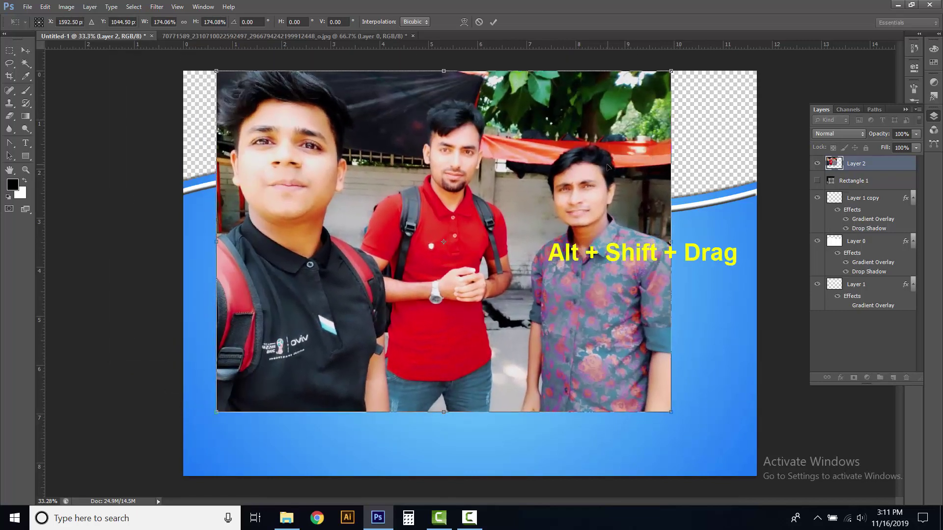
pyautogui.moveTo(671, 412); pyautogui.dragTo(726, 453)
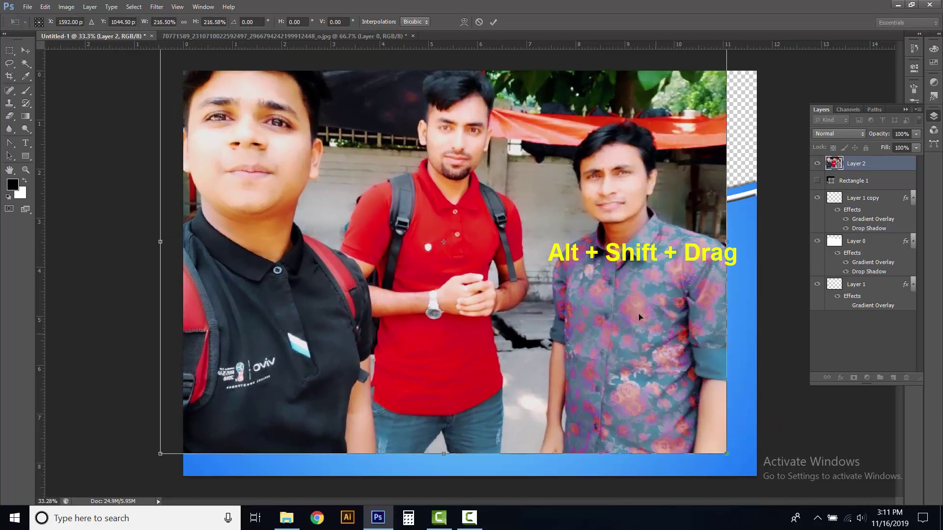
pyautogui.moveTo(623, 273); pyautogui.dragTo(633, 304)
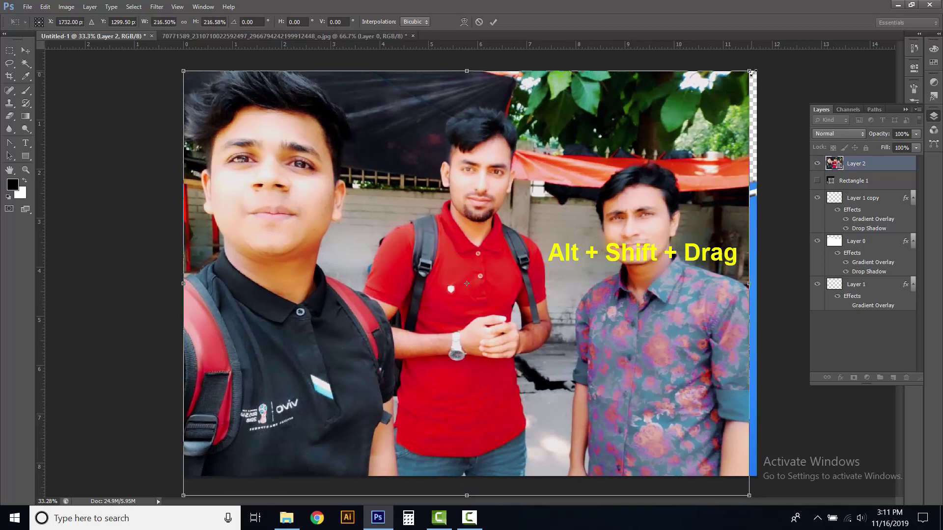
pyautogui.moveTo(750, 71); pyautogui.dragTo(759, 72)
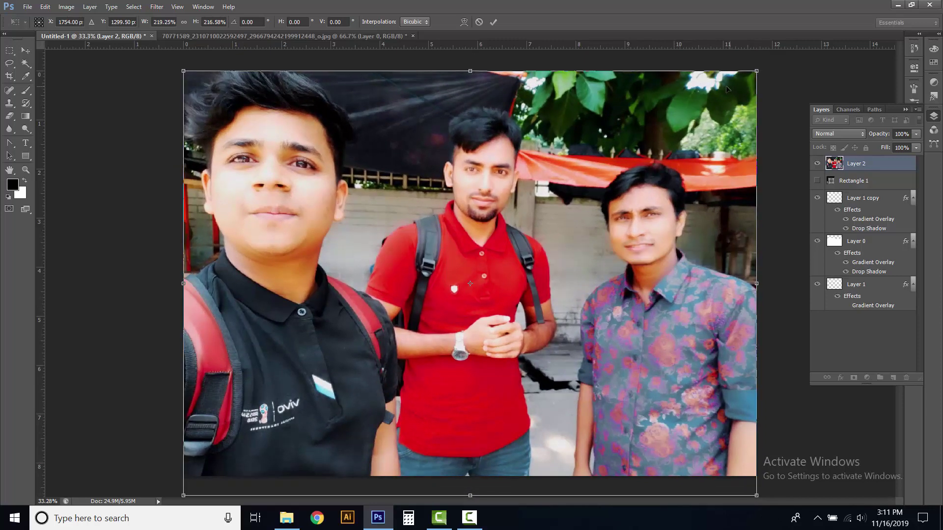
pyautogui.click(492, 23)
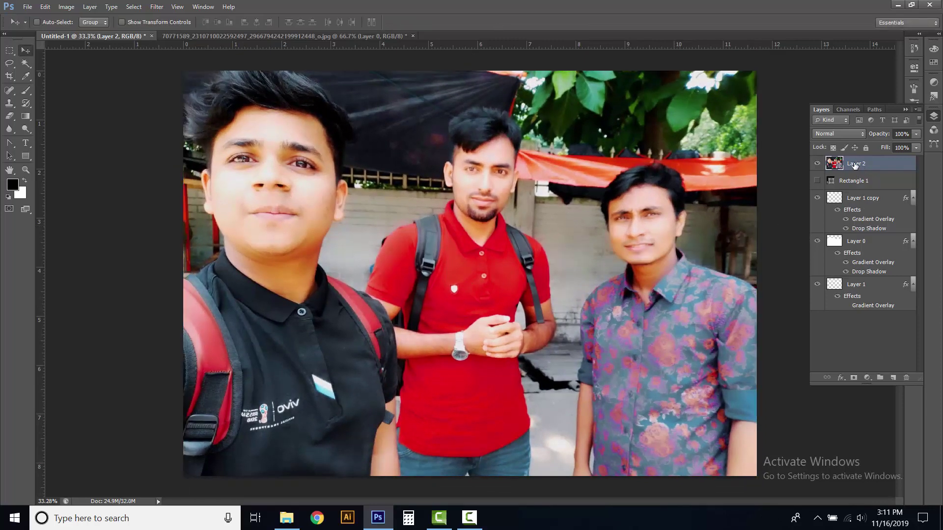
# Move Layer 2 to the bottom, raise the photo so faces show, and add Layer 3 above Rectangle 1
pyautogui.moveTo(854, 166); pyautogui.dragTo(859, 331)
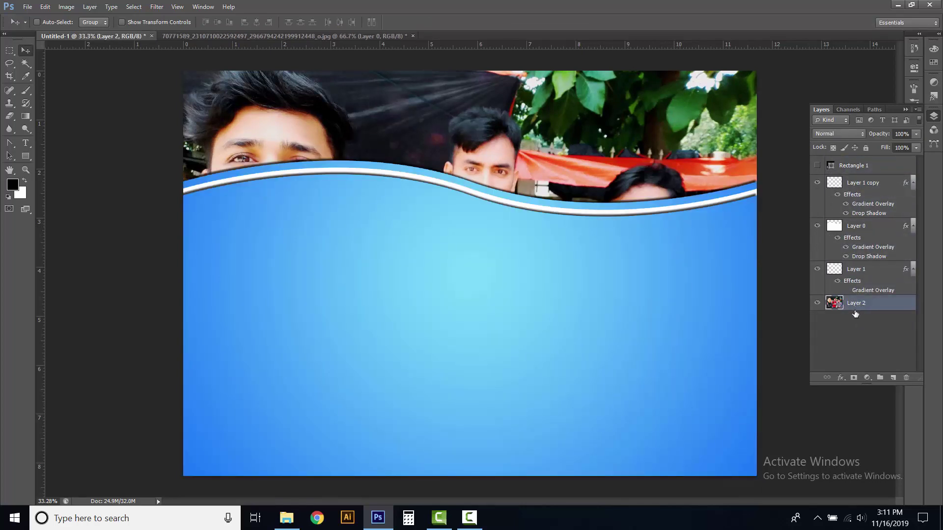
pyautogui.moveTo(425, 130); pyautogui.dragTo(414, 103)
pyautogui.click(838, 340)
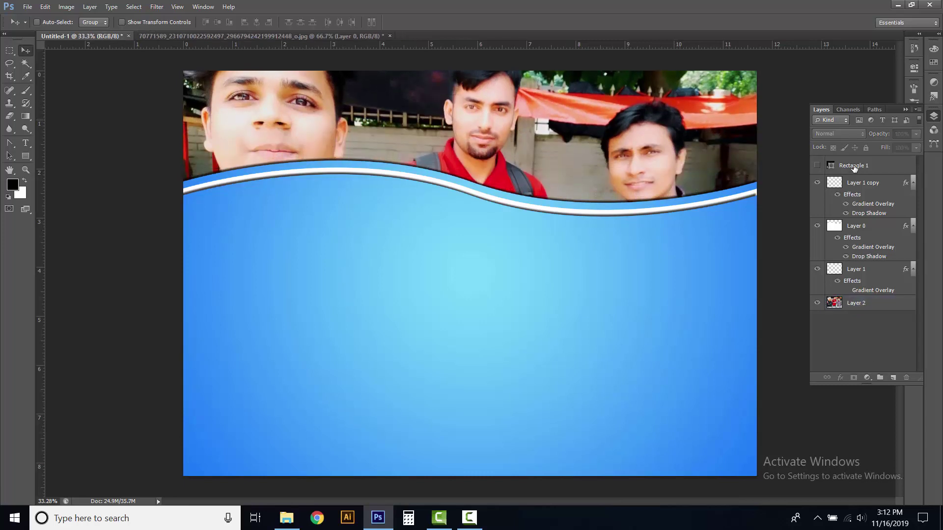
pyautogui.click(854, 168)
pyautogui.click(893, 378)
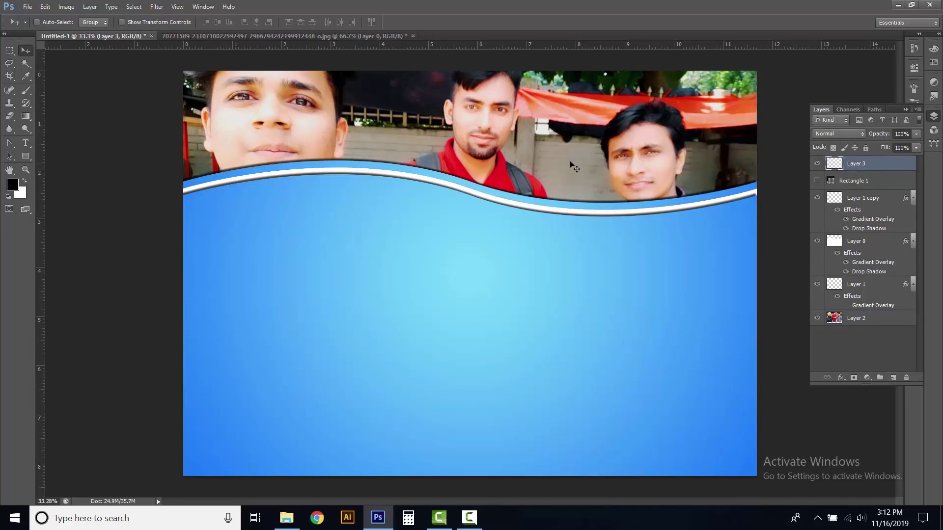
# Paint a single large soft black dab on the blue area of Layer 3
pyautogui.click(27, 92)
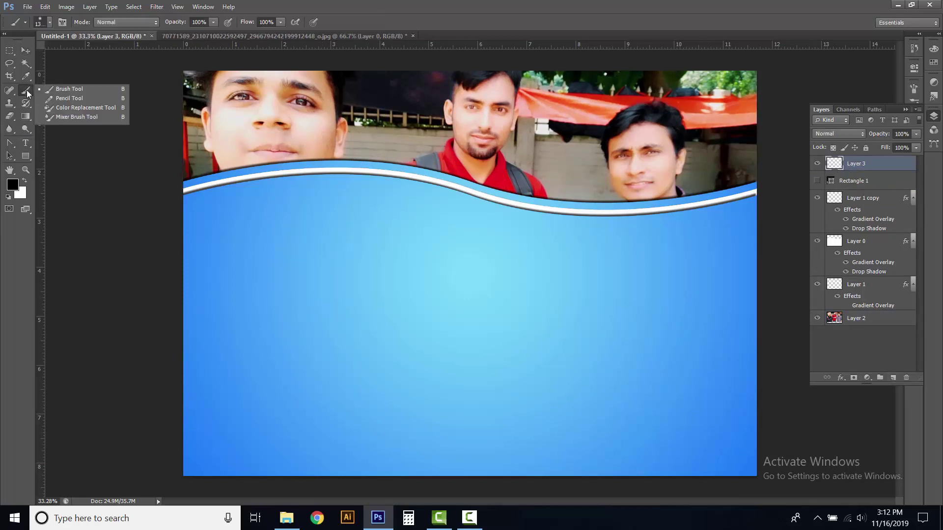
pyautogui.click(60, 91)
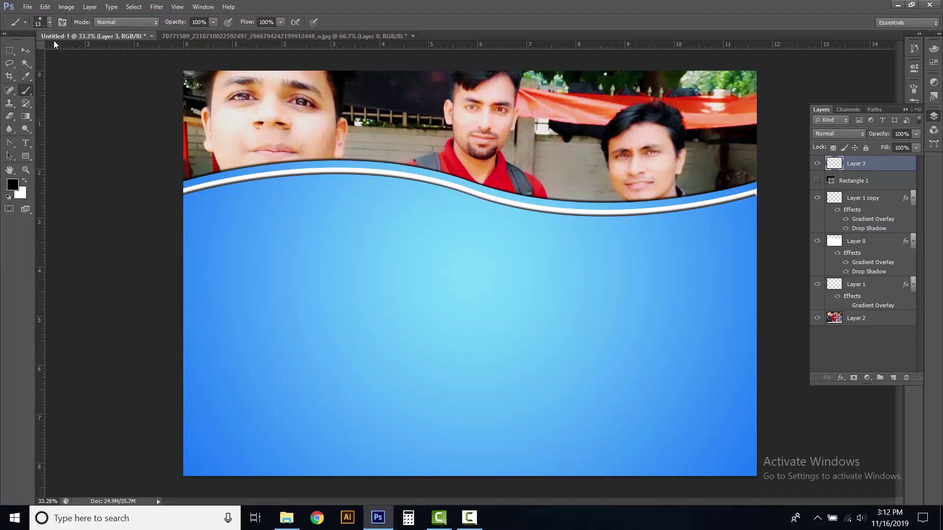
pyautogui.click(50, 22)
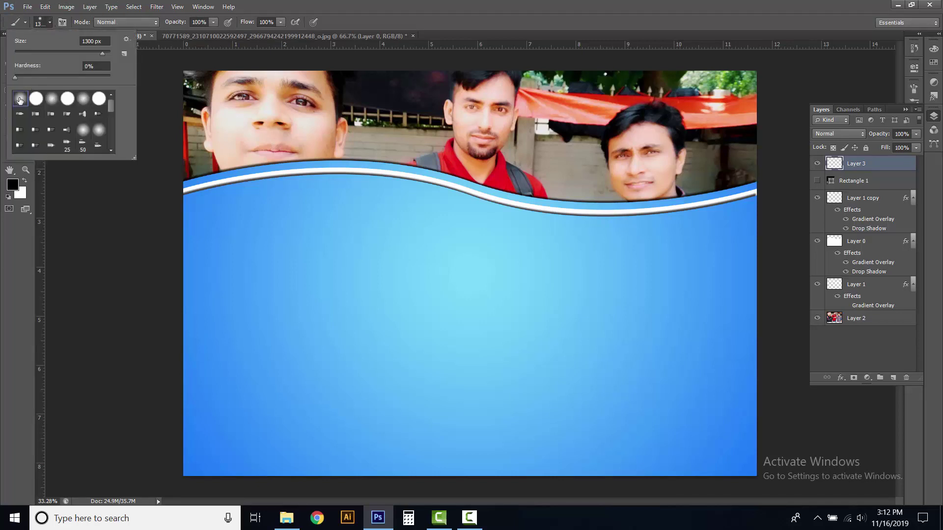
pyautogui.click(50, 22)
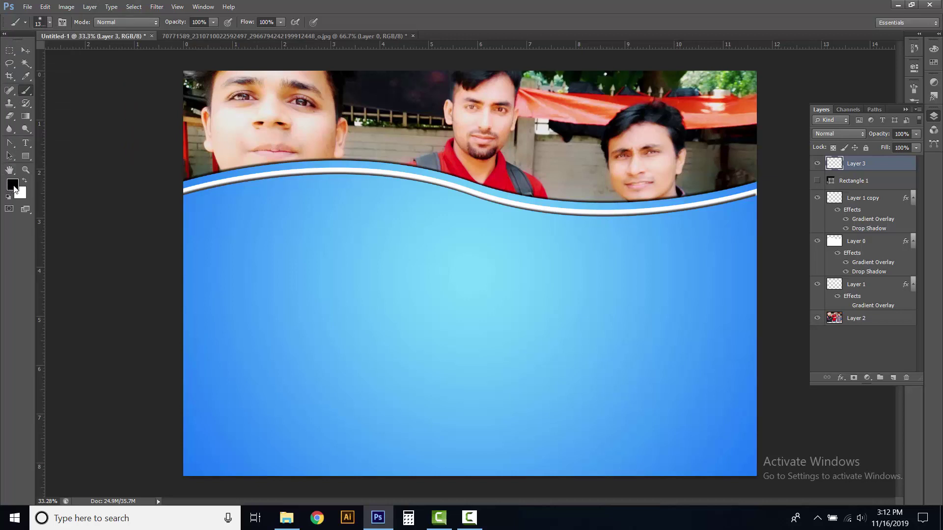
pyautogui.click(305, 268)
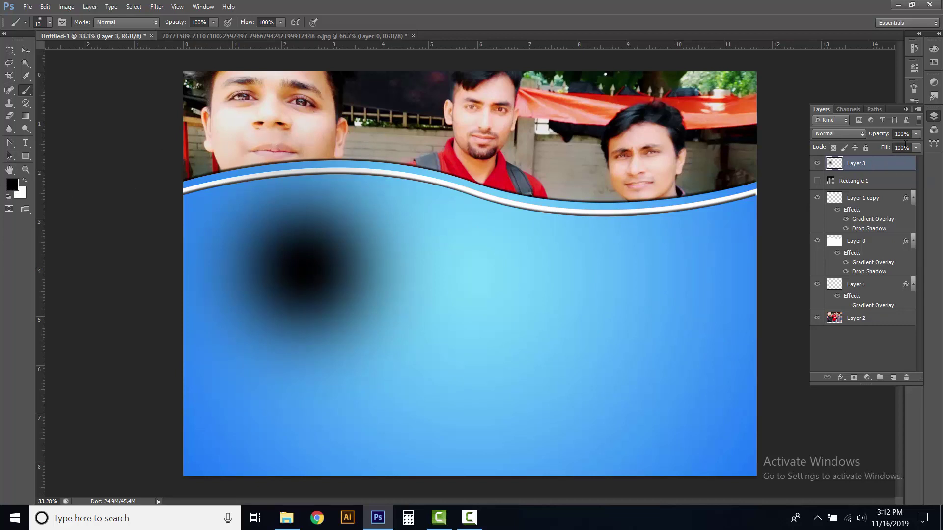
# Lower Layer 3's opacity to 74% and shift the dark blob right
pyautogui.click(916, 135)
pyautogui.moveTo(906, 145); pyautogui.dragTo(900, 146)
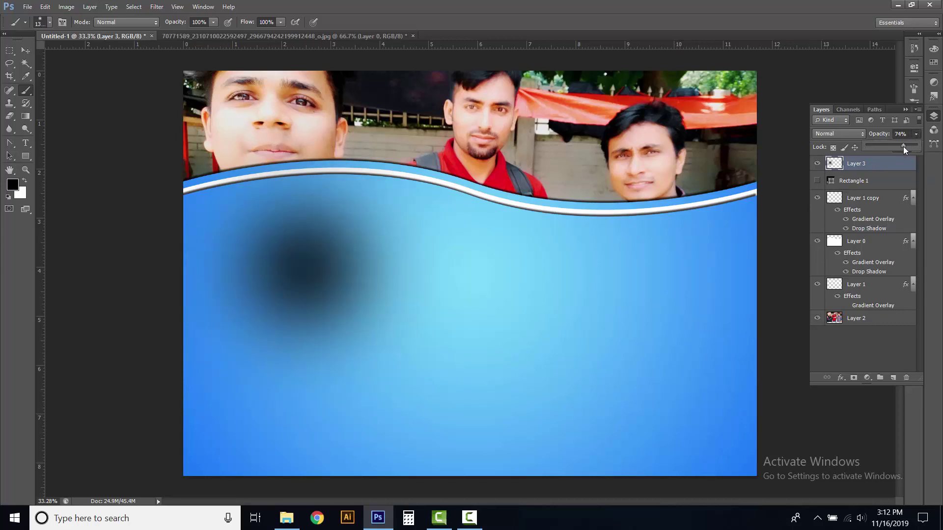
pyautogui.click(916, 135)
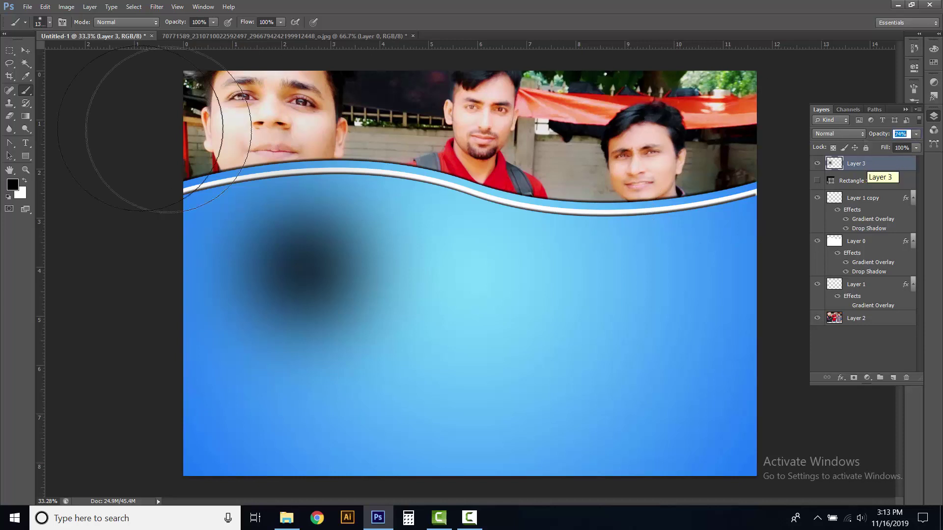
pyautogui.click(25, 51)
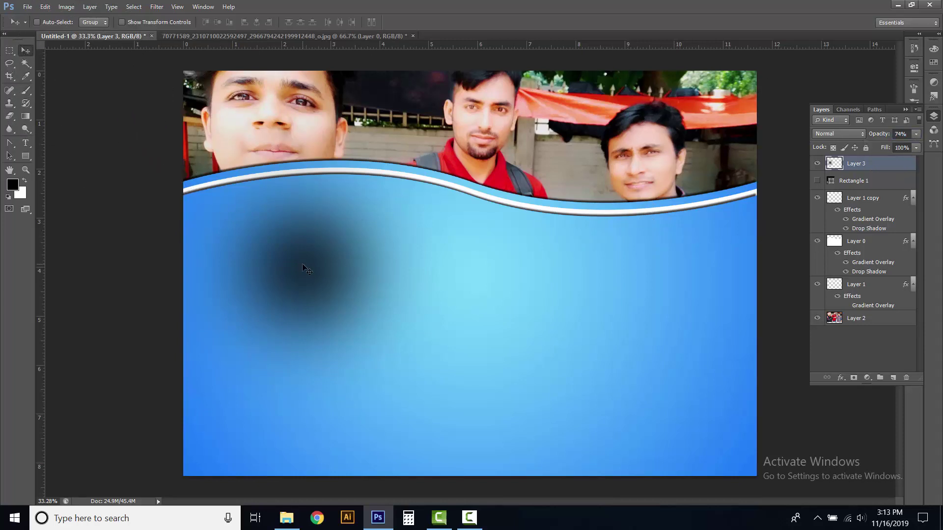
pyautogui.moveTo(298, 260); pyautogui.dragTo(323, 261)
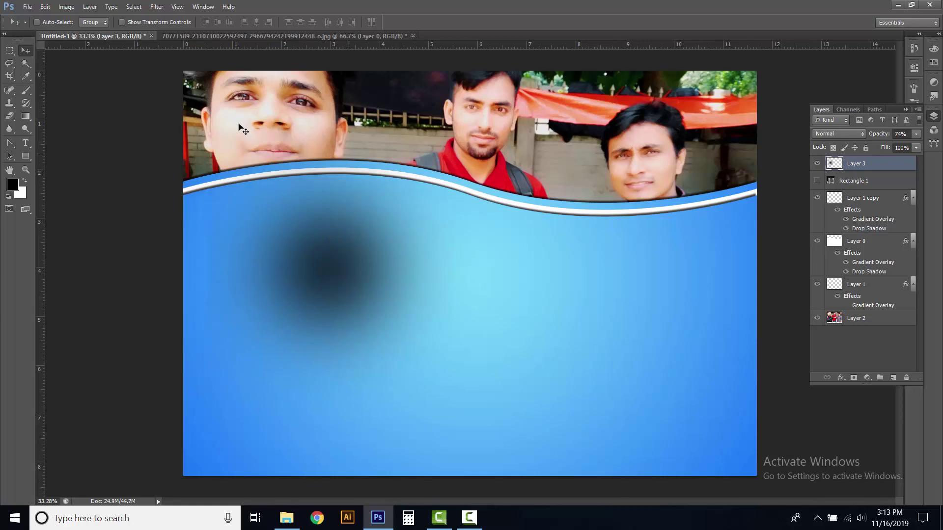
pyautogui.click(45, 7)
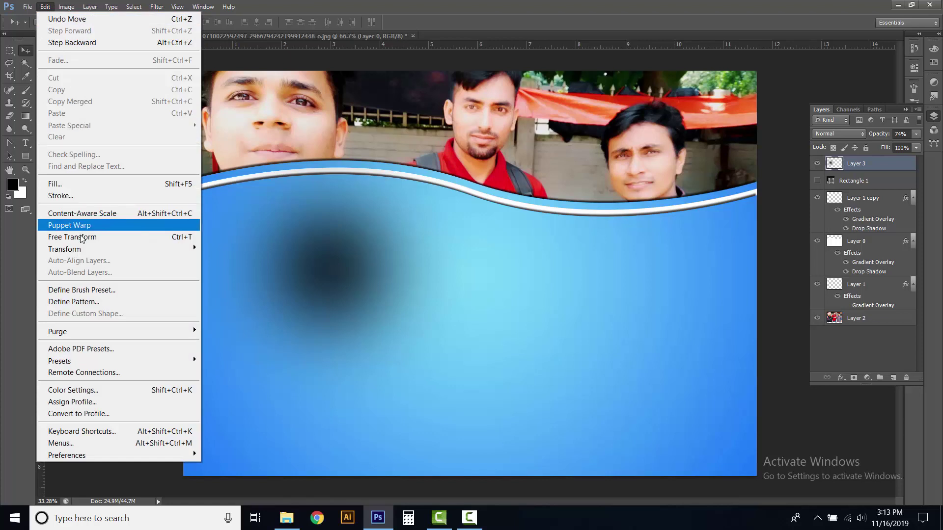
# Perspective-transform the black spot, dragging the top-right corner to the middle to form a bow tie
pyautogui.click(80, 236)
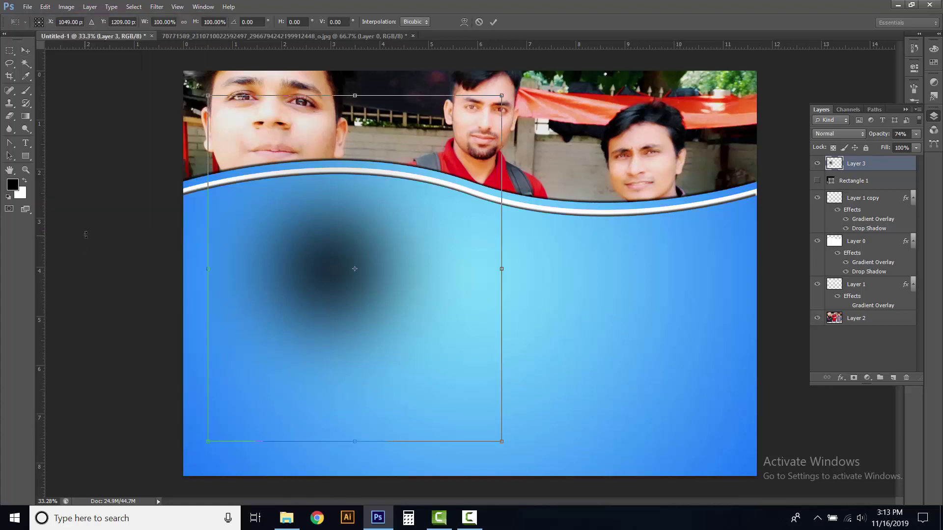
pyautogui.rightClick(381, 234)
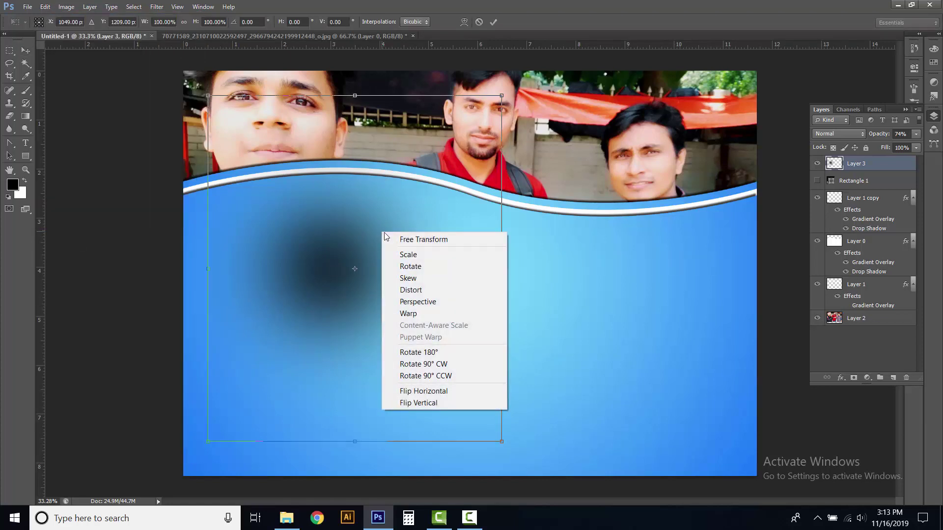
pyautogui.click(412, 301)
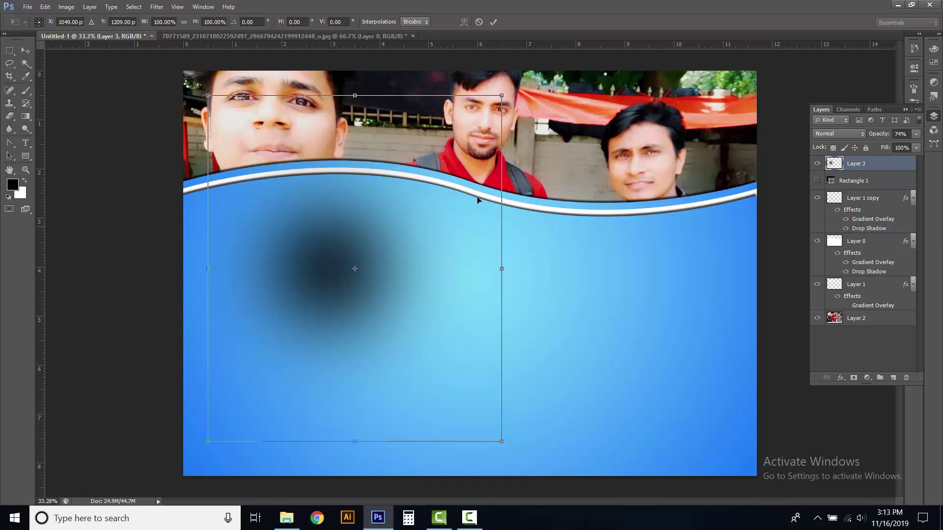
pyautogui.moveTo(501, 96); pyautogui.dragTo(494, 440)
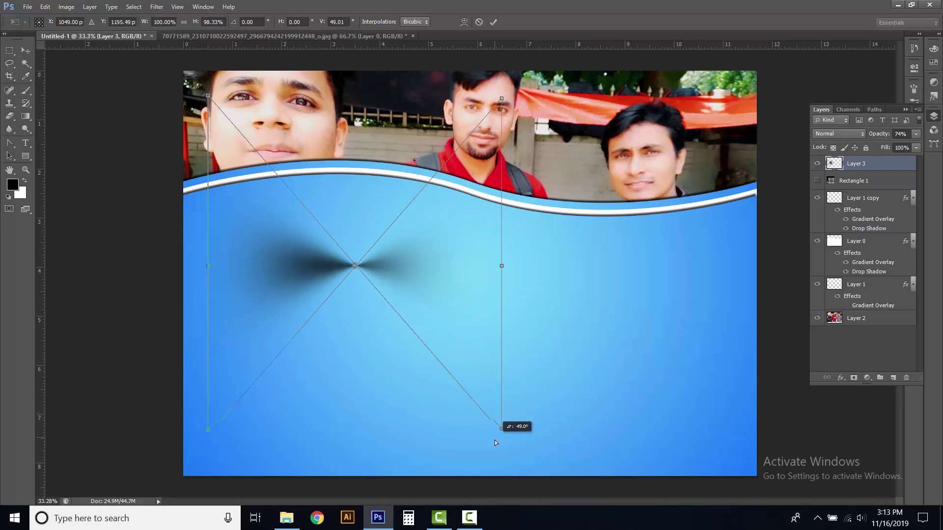
pyautogui.click(493, 22)
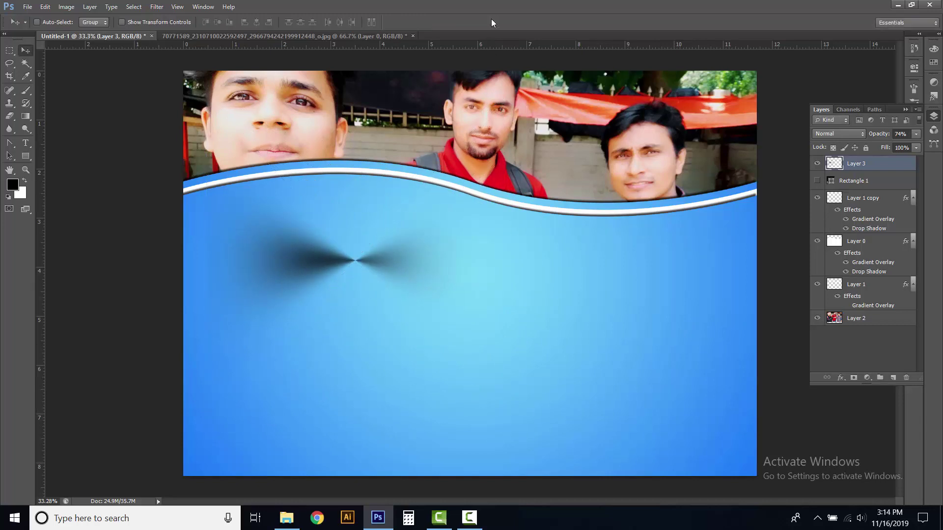
pyautogui.click(10, 115)
# Erase the shadow's left lobe and move the remaining wedge up and left
pyautogui.click(46, 115)
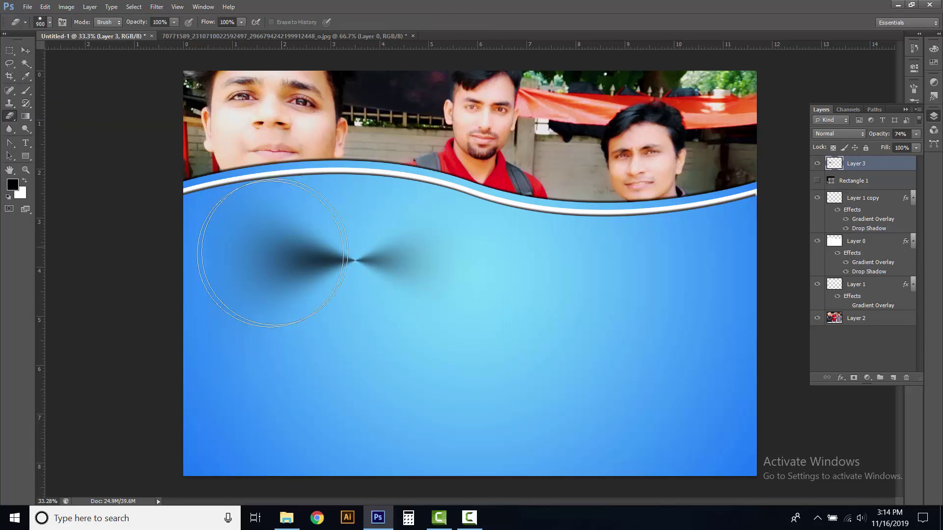
pyautogui.moveTo(273, 253)
pyautogui.mouseDown()
pyautogui.moveTo(263, 253)
pyautogui.moveTo(282, 257)
pyautogui.mouseUp()
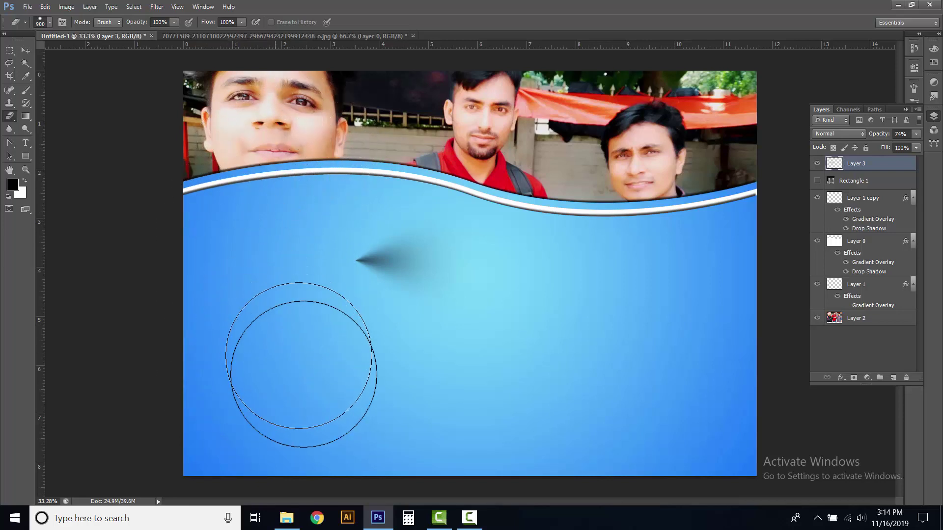
pyautogui.click(26, 51)
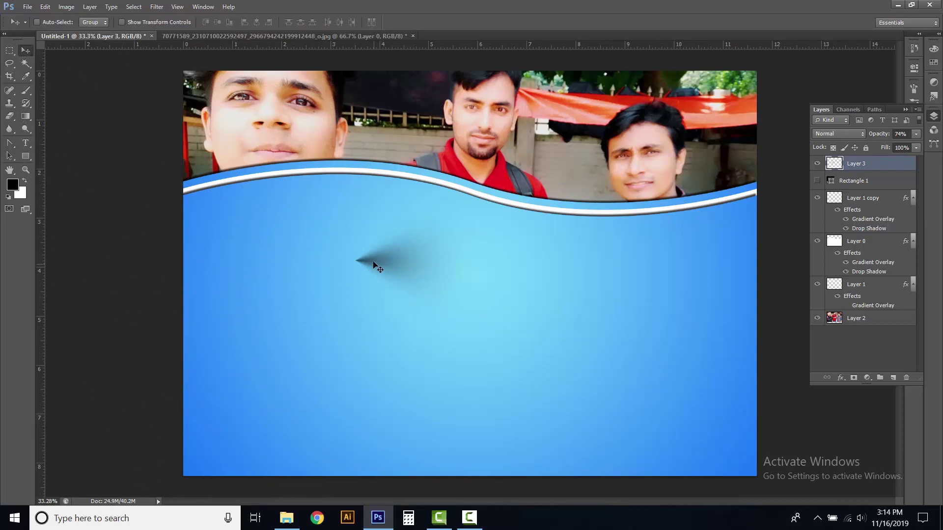
pyautogui.moveTo(372, 260); pyautogui.dragTo(246, 238)
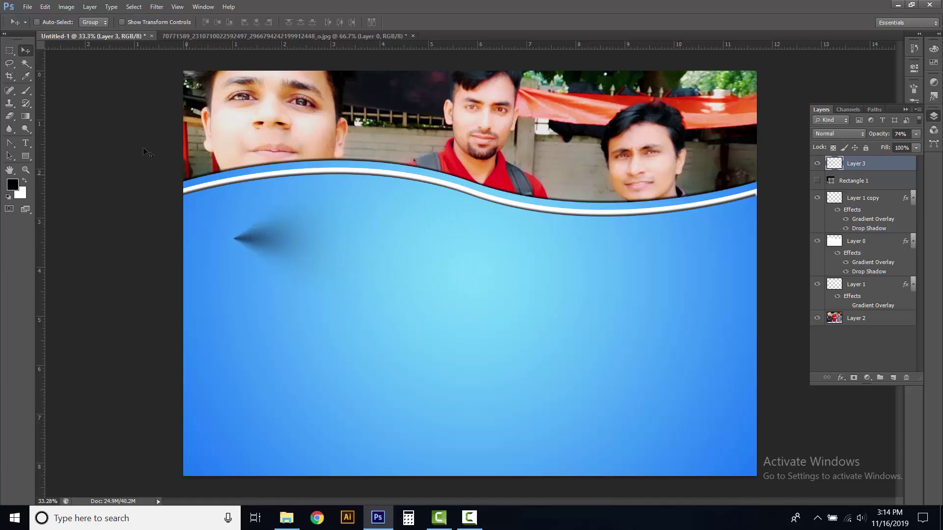
pyautogui.click(10, 50)
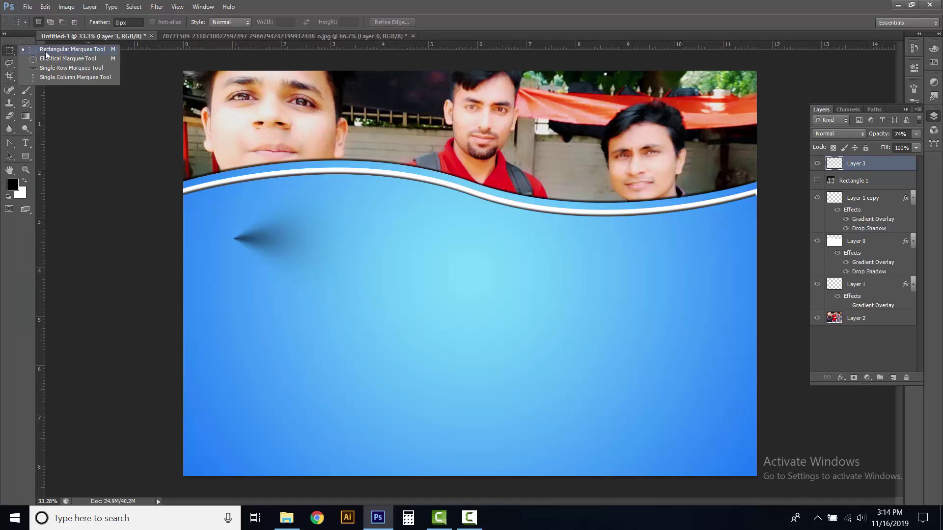
# Select the top part of the shadow wedge, clear it to leave a straight edge, and deselect
pyautogui.click(48, 49)
pyautogui.moveTo(222, 215); pyautogui.dragTo(329, 239)
pyautogui.click(45, 7)
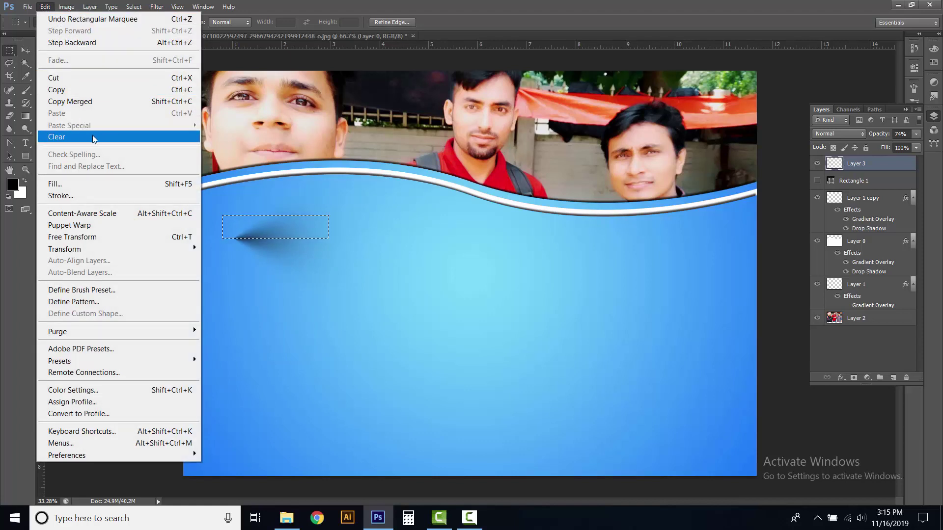
pyautogui.click(58, 137)
pyautogui.click(133, 6)
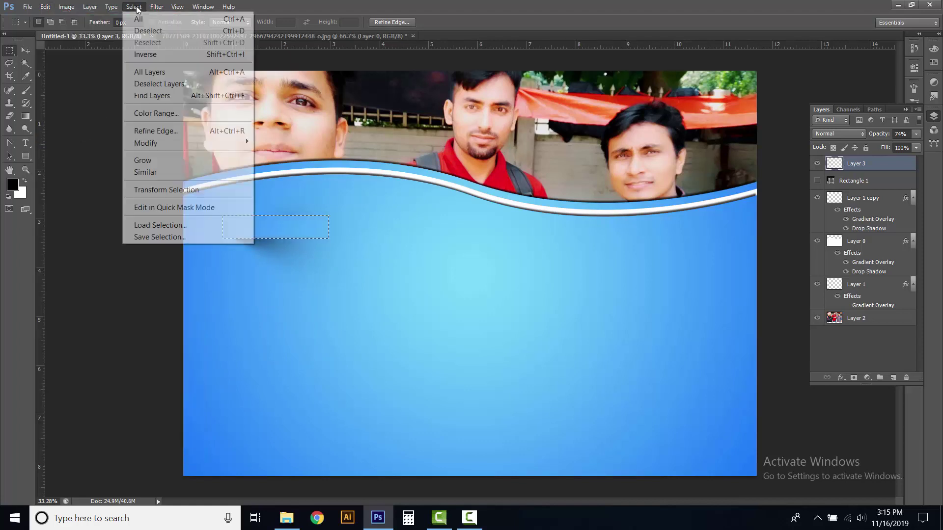
pyautogui.click(149, 29)
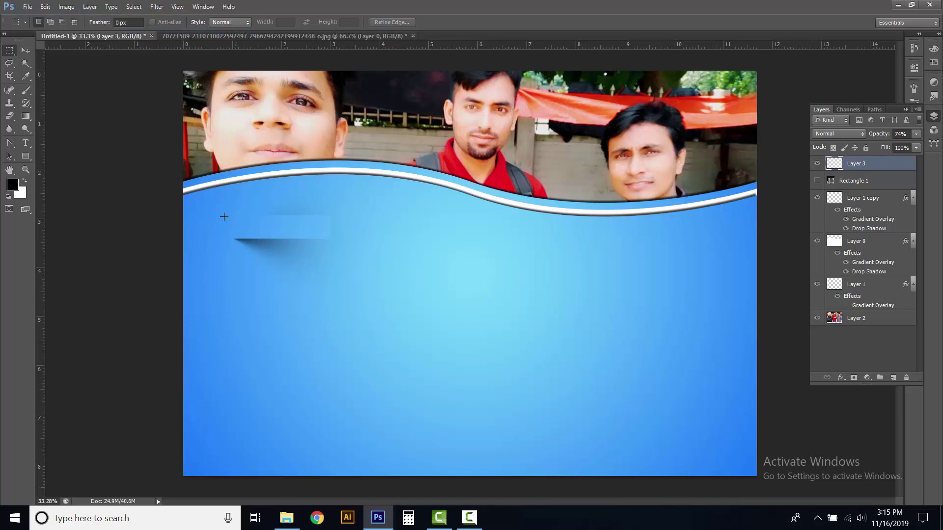
pyautogui.click(26, 50)
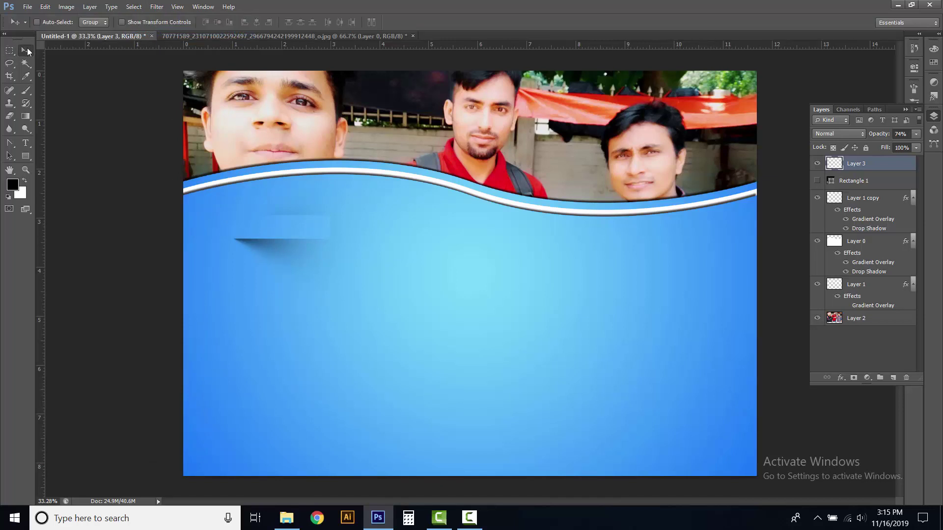
# Add a vertical guide at position 11
pyautogui.click(177, 6)
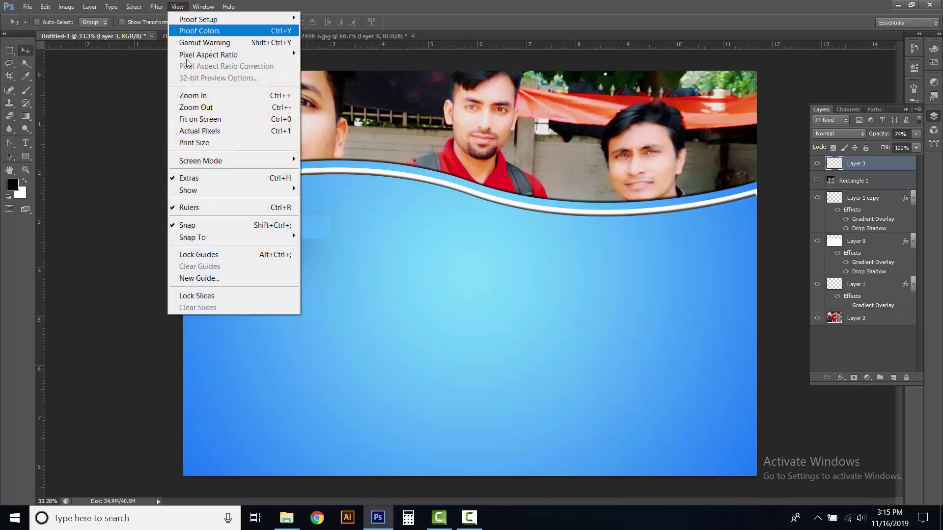
pyautogui.click(198, 279)
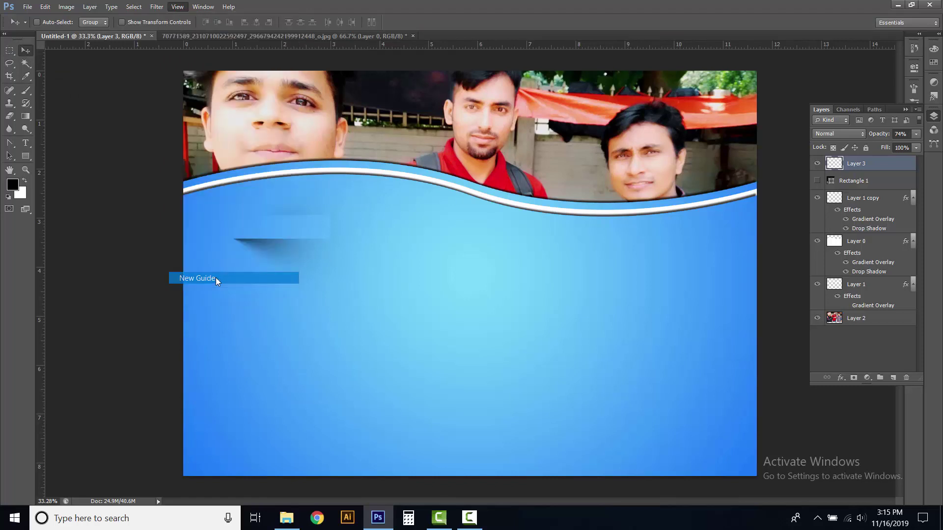
pyautogui.moveTo(660, 230); pyautogui.dragTo(272, 275)
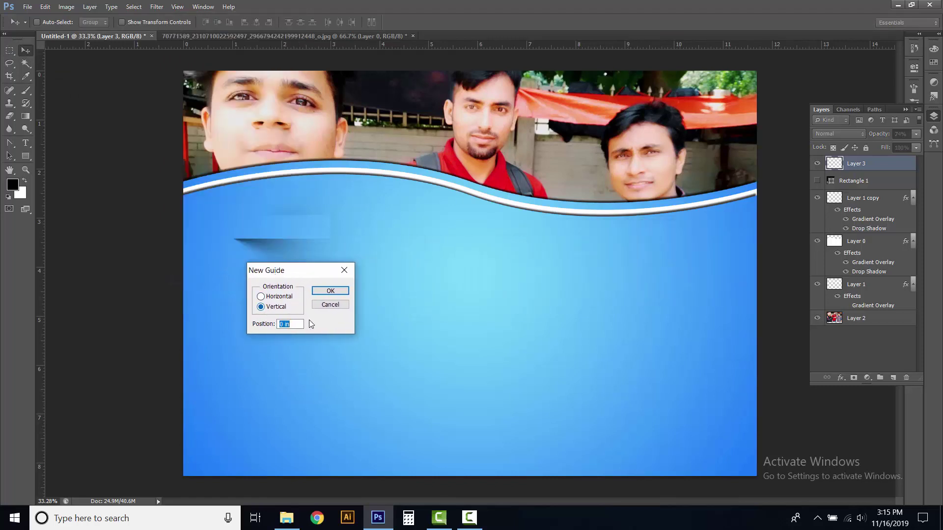
pyautogui.write('1198')
pyautogui.click(326, 291)
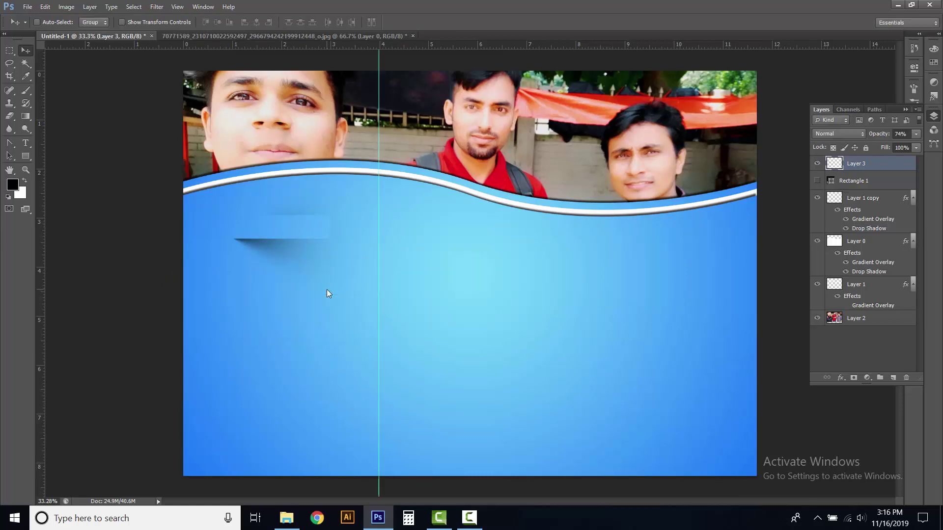
# Add a second vertical guide at position 2
pyautogui.click(177, 7)
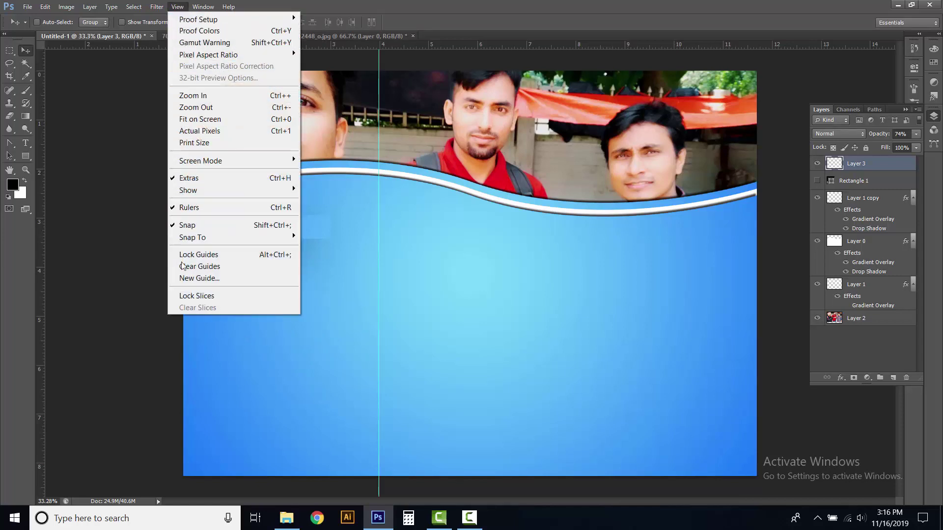
pyautogui.click(224, 278)
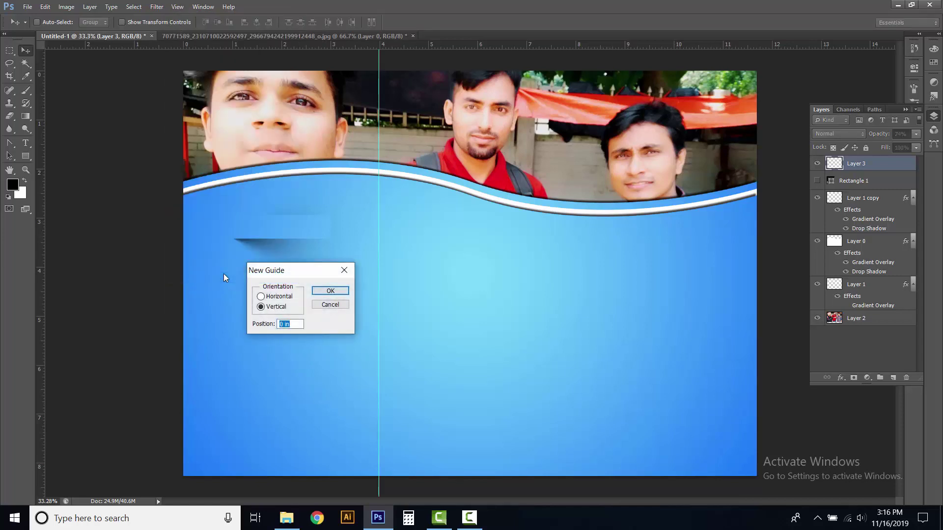
pyautogui.write('2340')
pyautogui.click(327, 291)
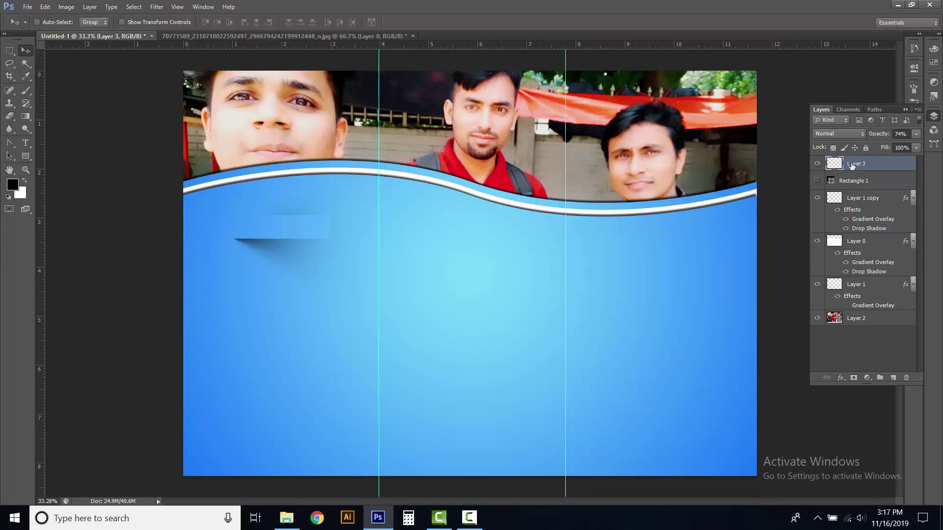
pyautogui.click(25, 143)
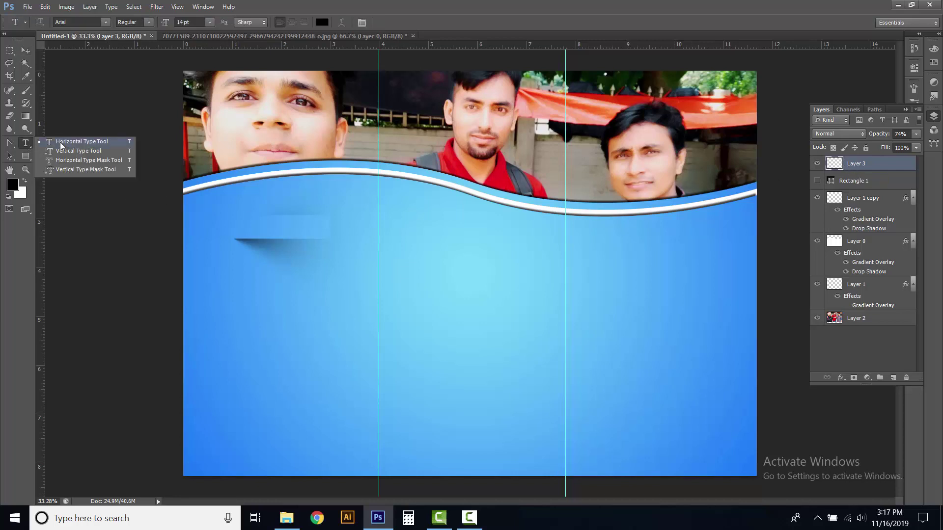
# Start a horizontal text box on the shadow strip and set the text colour to white ffffff
pyautogui.click(60, 143)
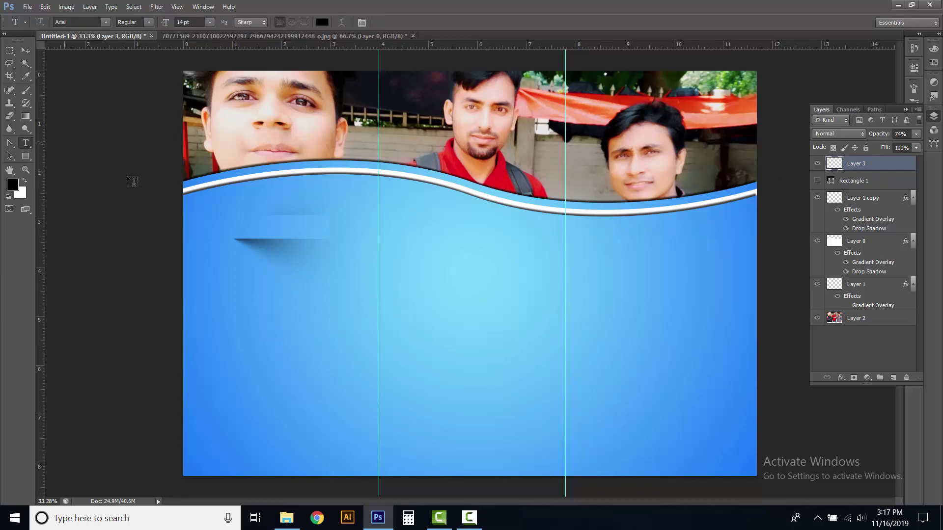
pyautogui.click(250, 224)
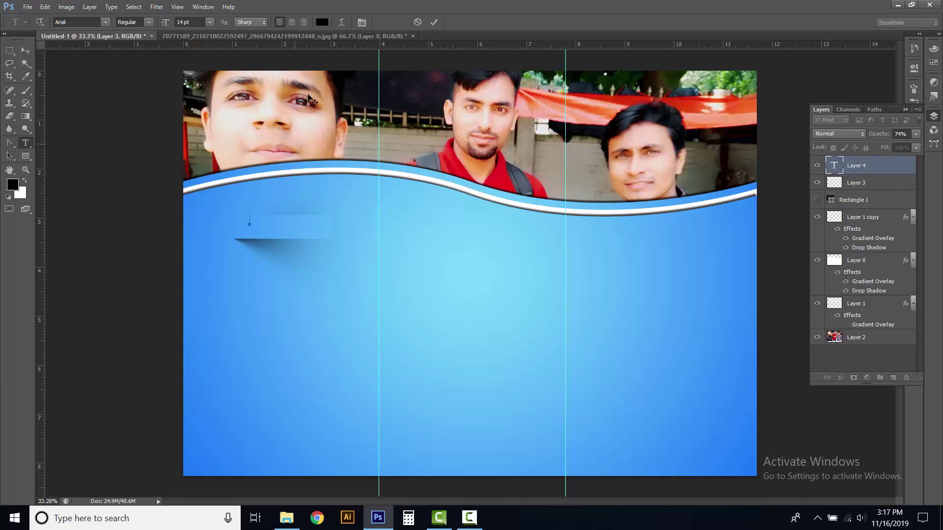
pyautogui.click(321, 23)
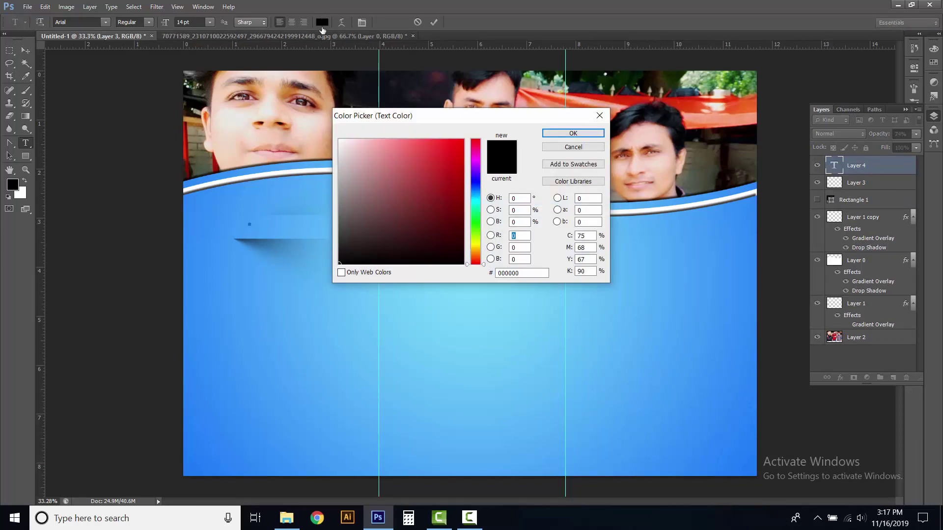
pyautogui.moveTo(525, 273); pyautogui.dragTo(480, 274)
pyautogui.write('ffffff')
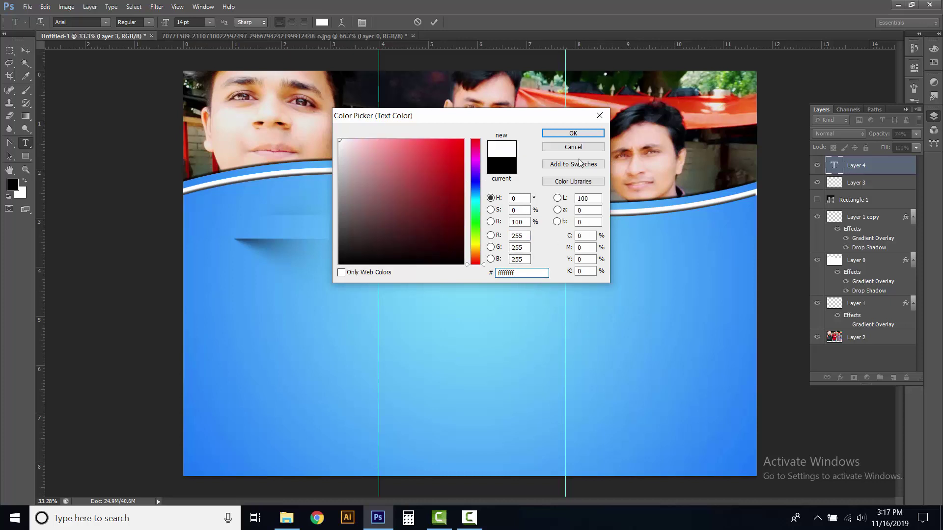
pyautogui.write('f')
pyautogui.click(579, 135)
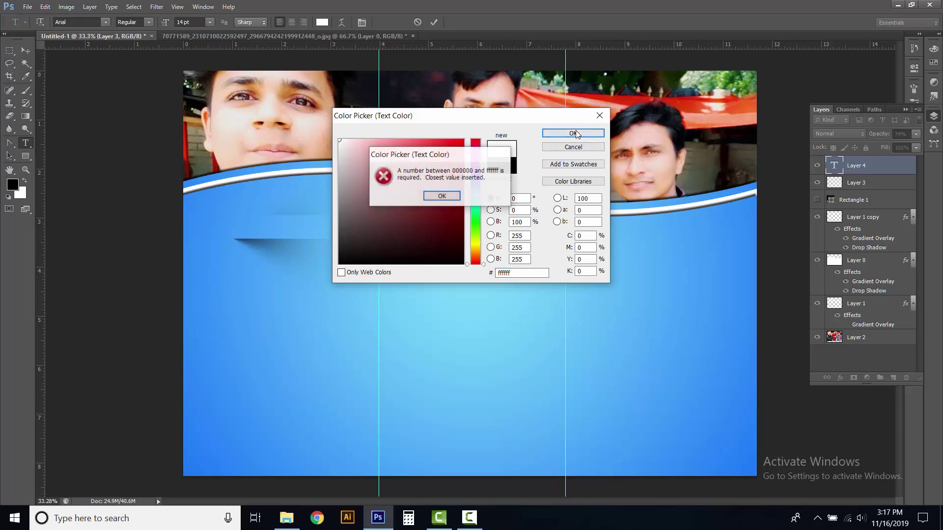
pyautogui.click(442, 195)
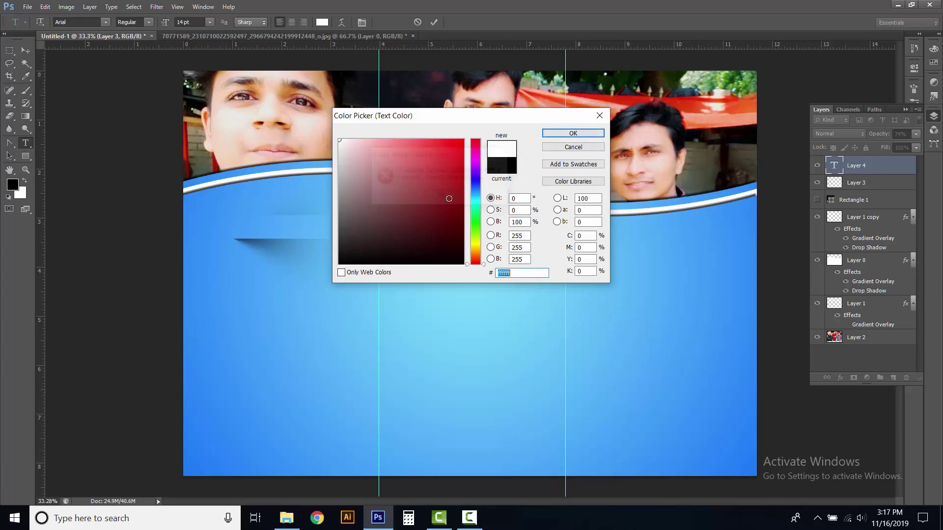
pyautogui.click(555, 137)
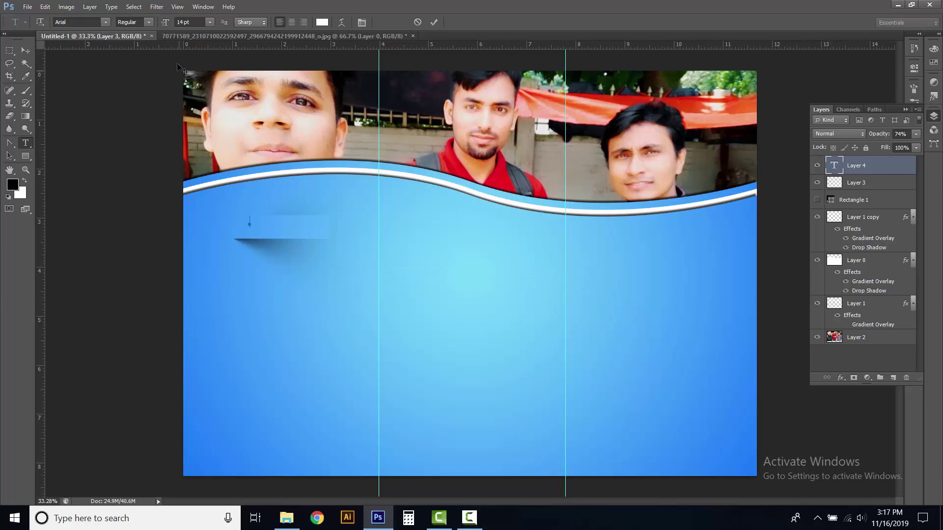
pyautogui.click(211, 22)
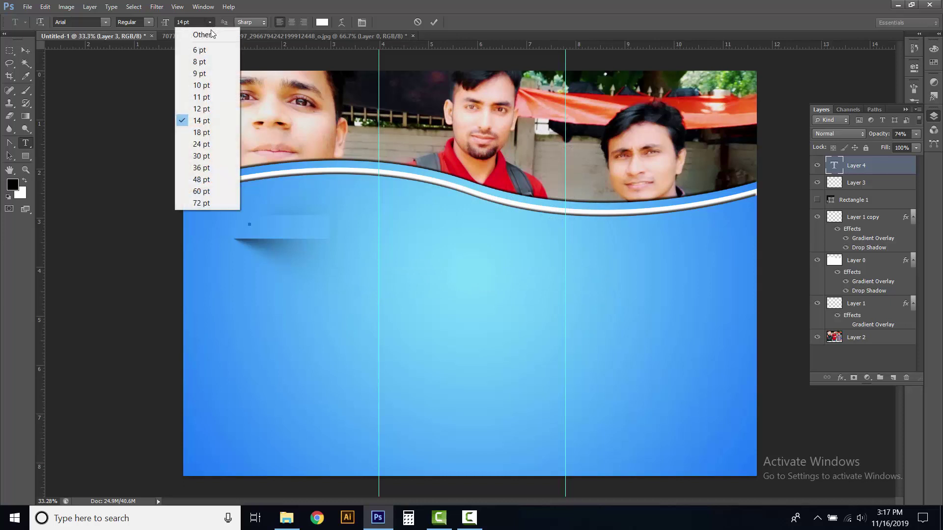
# Type a 30 pt 'About Me' heading and drag it onto the shadow ribbon
pyautogui.click(200, 156)
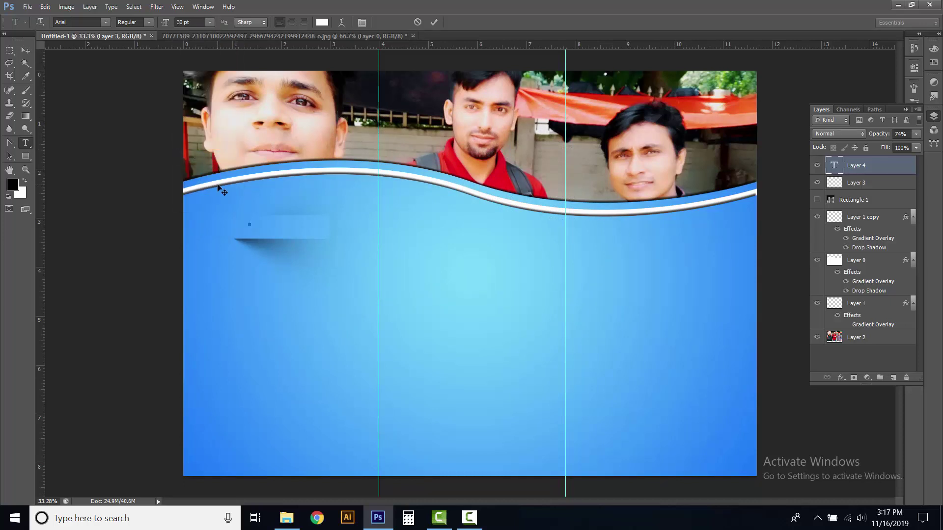
pyautogui.write('About Me')
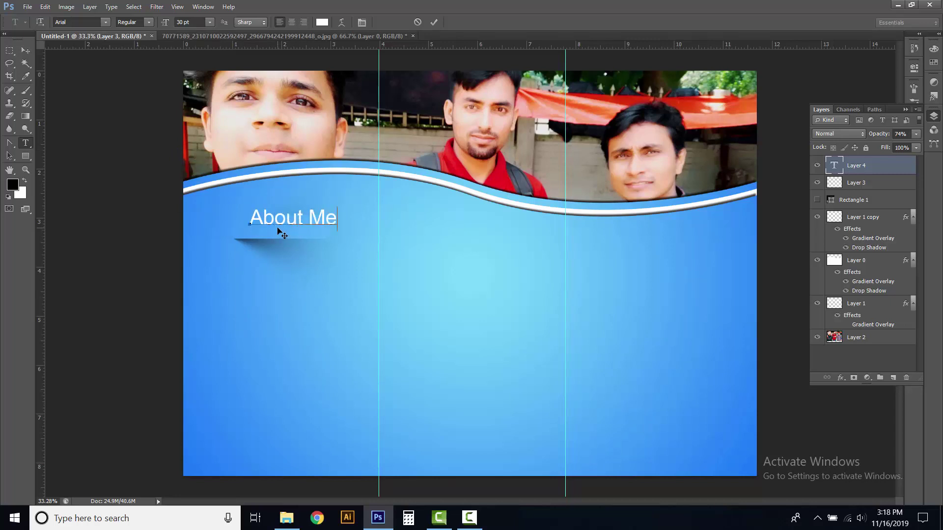
pyautogui.click(434, 22)
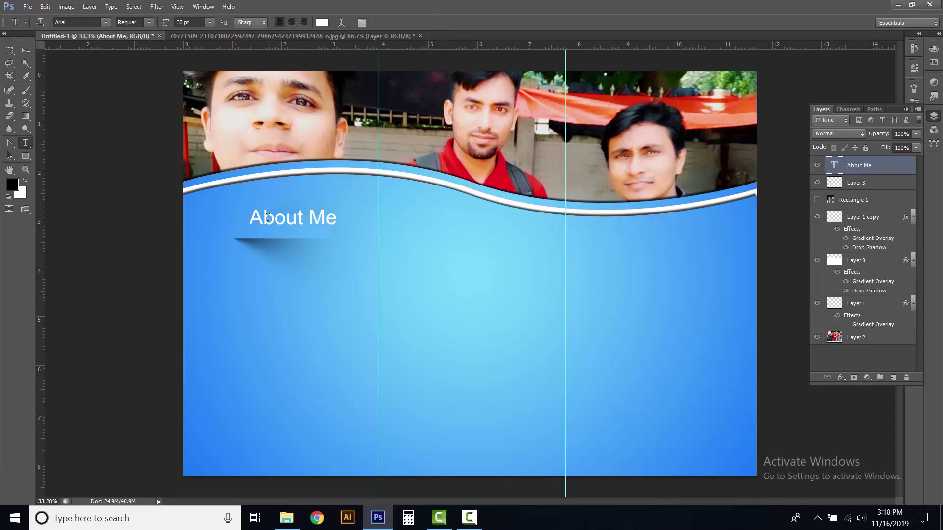
pyautogui.click(25, 50)
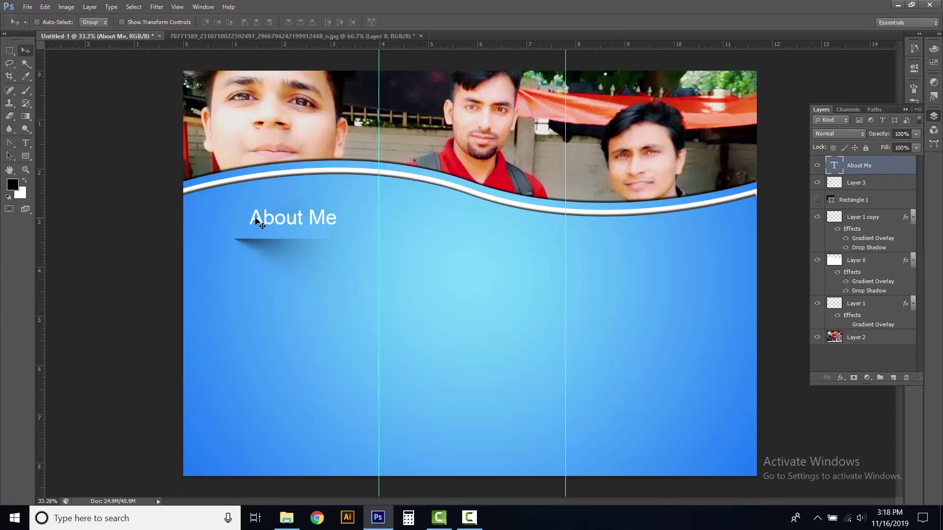
pyautogui.moveTo(269, 224); pyautogui.dragTo(261, 235)
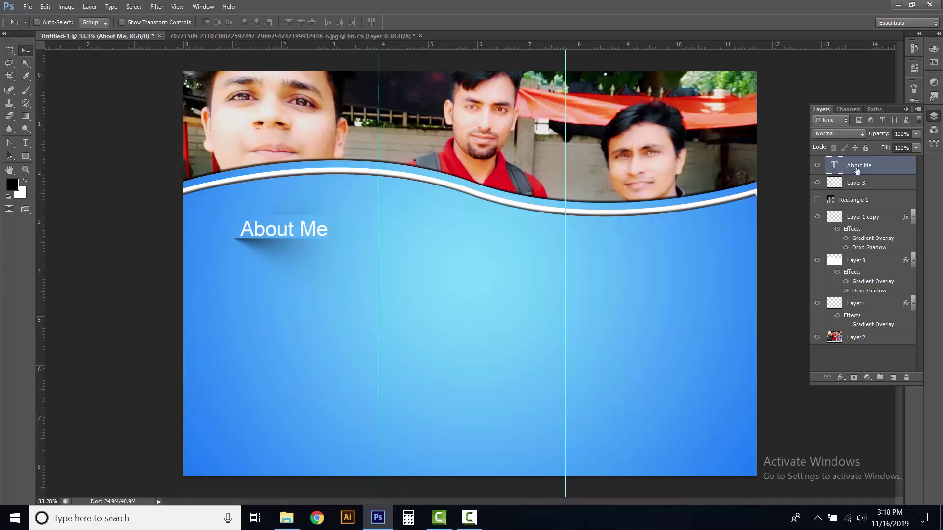
pyautogui.click(28, 143)
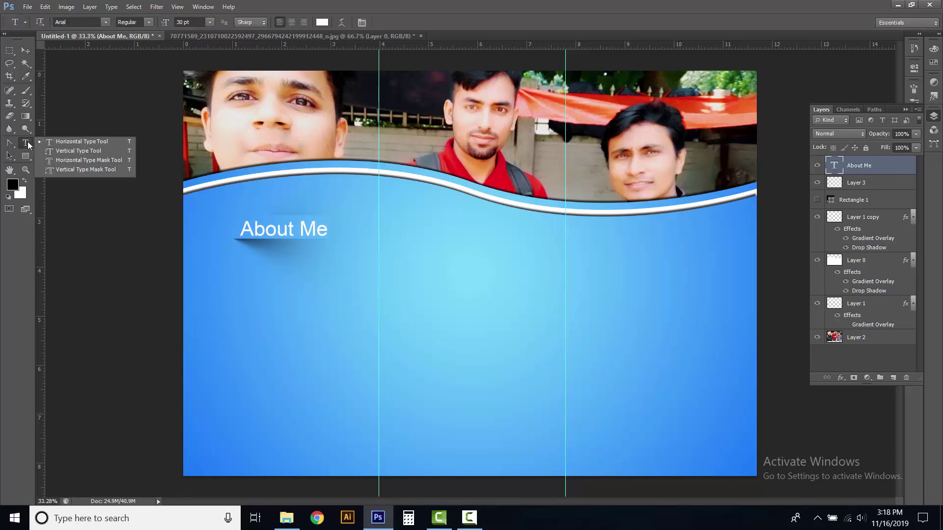
# Draw a text box below About Me and fill it with 14 pt Lorem Ipsum placeholder text
pyautogui.click(75, 145)
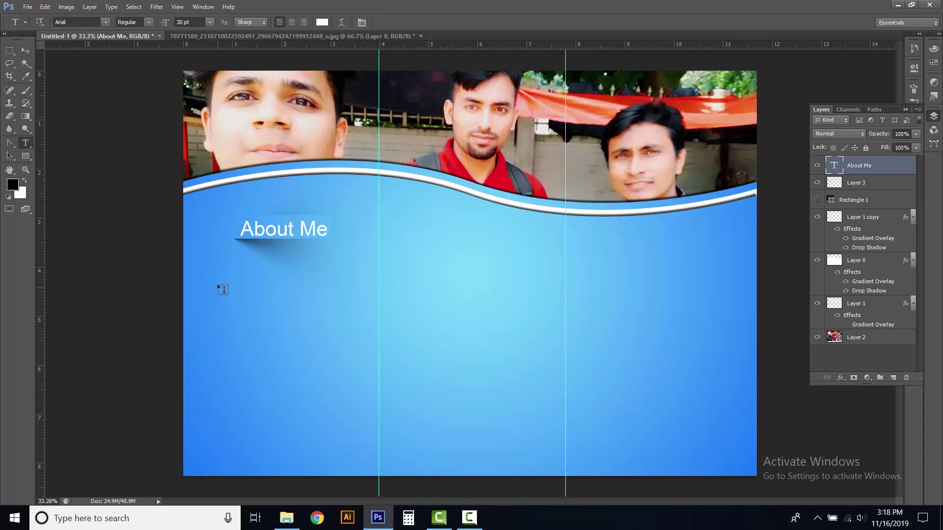
pyautogui.moveTo(208, 248); pyautogui.dragTo(373, 433)
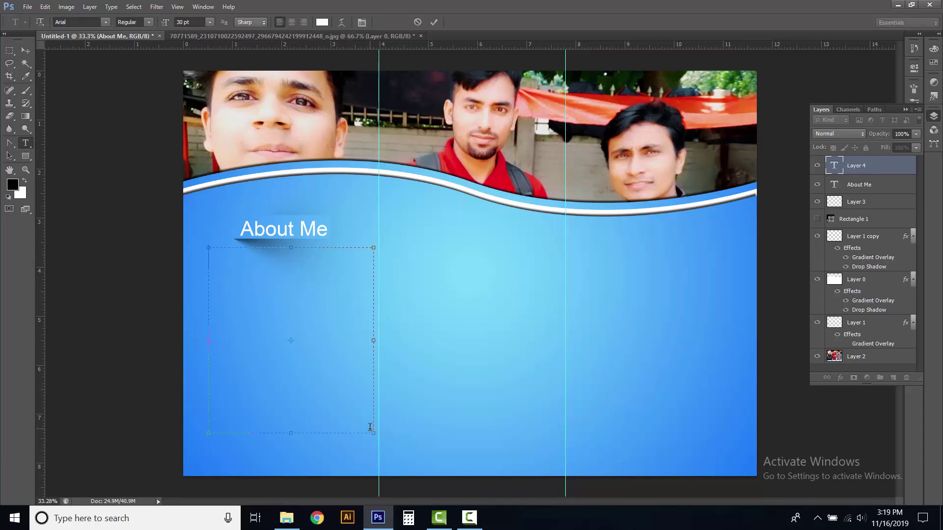
pyautogui.click(209, 22)
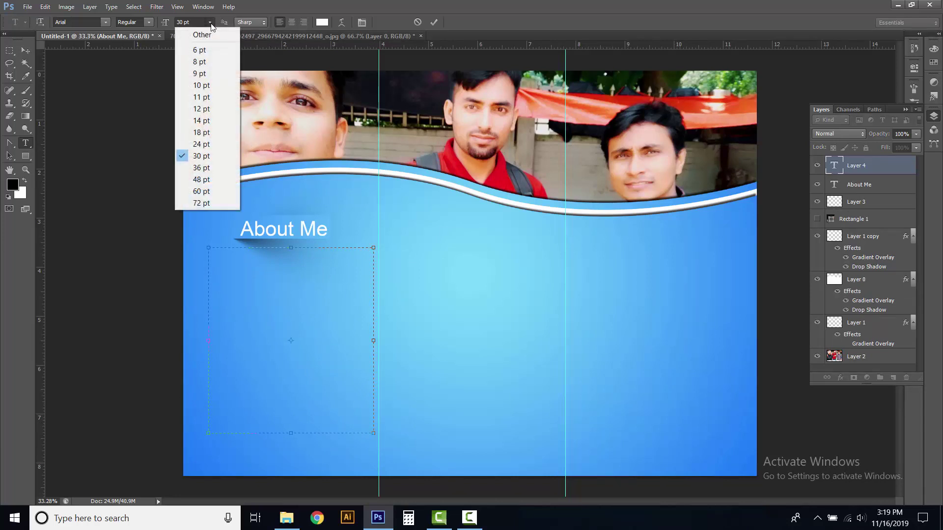
pyautogui.click(200, 122)
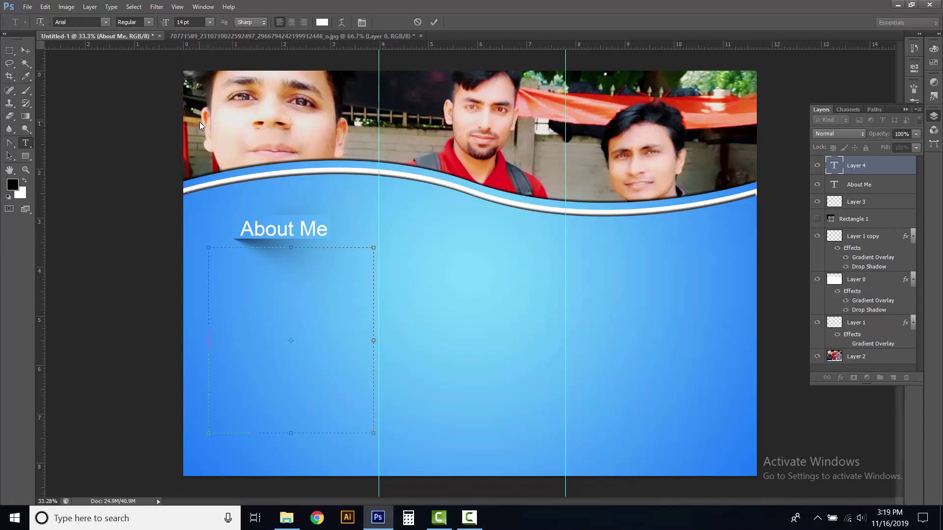
pyautogui.click(111, 7)
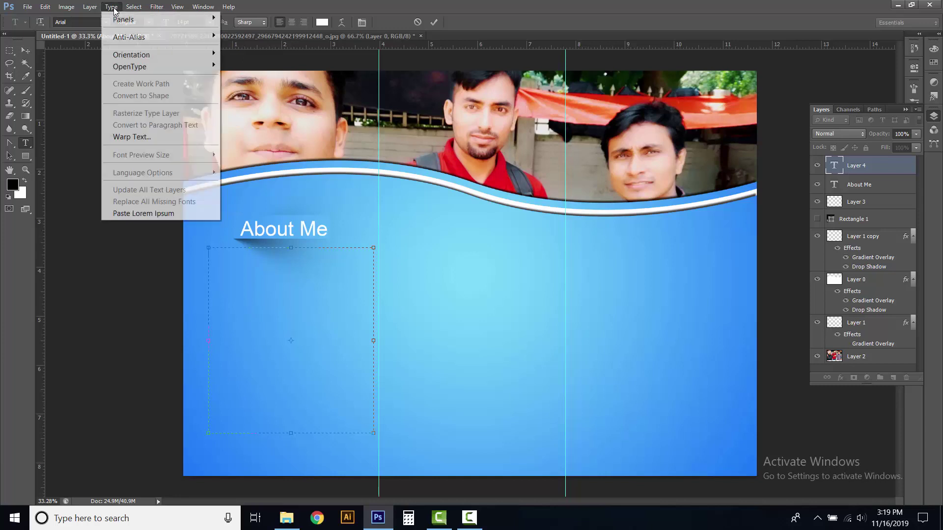
pyautogui.click(171, 213)
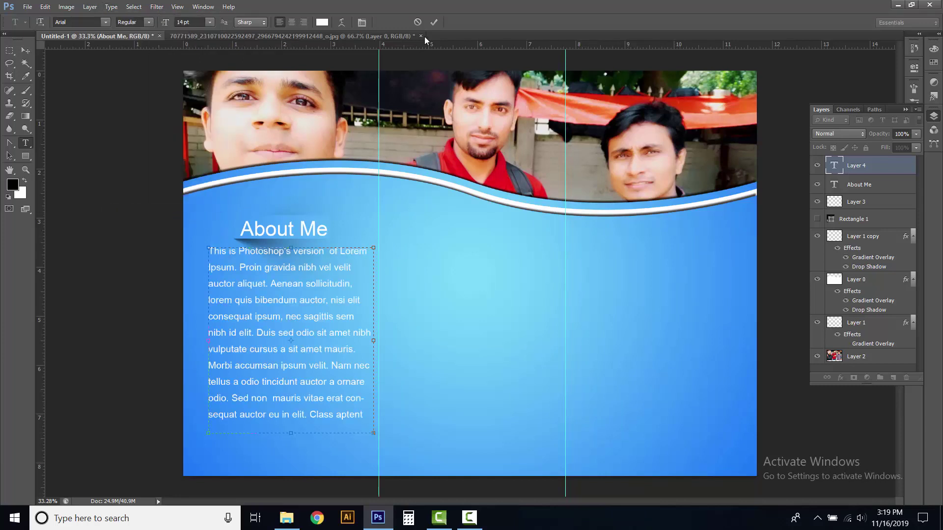
pyautogui.click(434, 23)
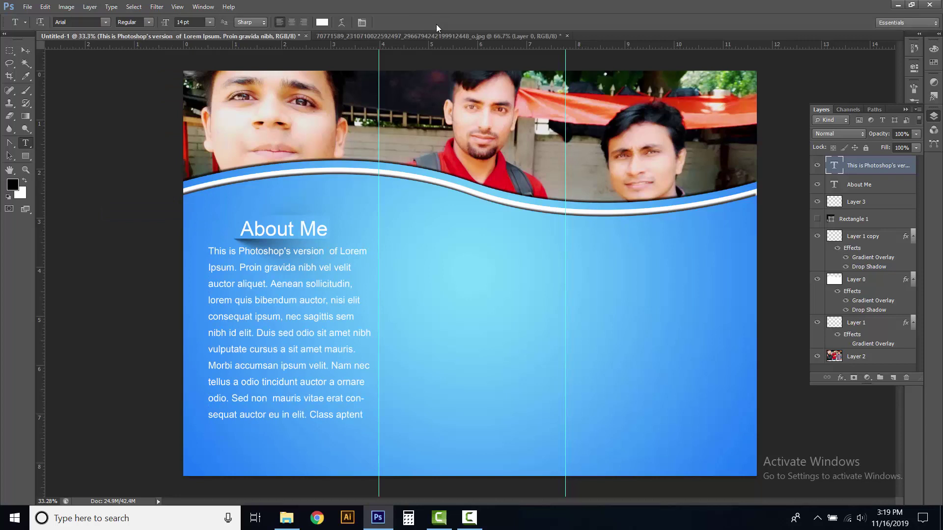
pyautogui.click(861, 203)
pyautogui.click(817, 201)
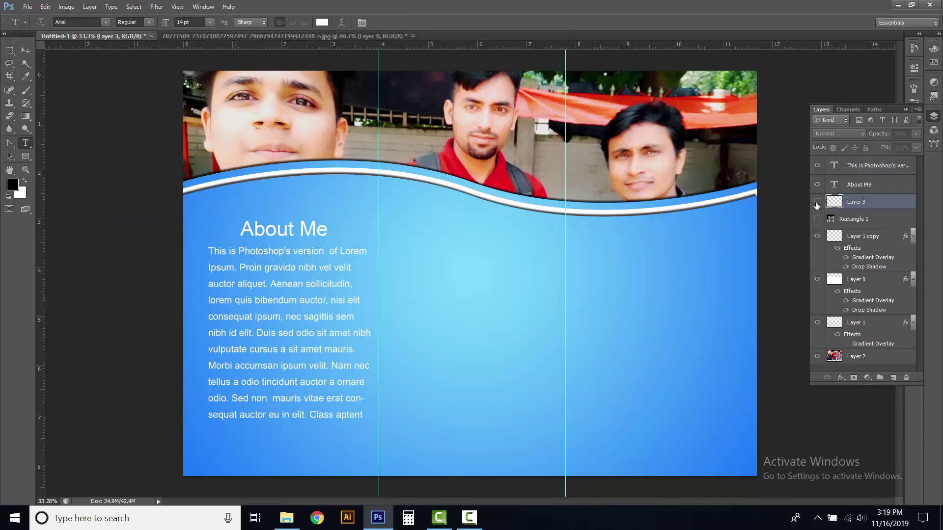
# Alt-drag copies of the shadow ribbon below the paragraph and into the middle column
pyautogui.click(817, 203)
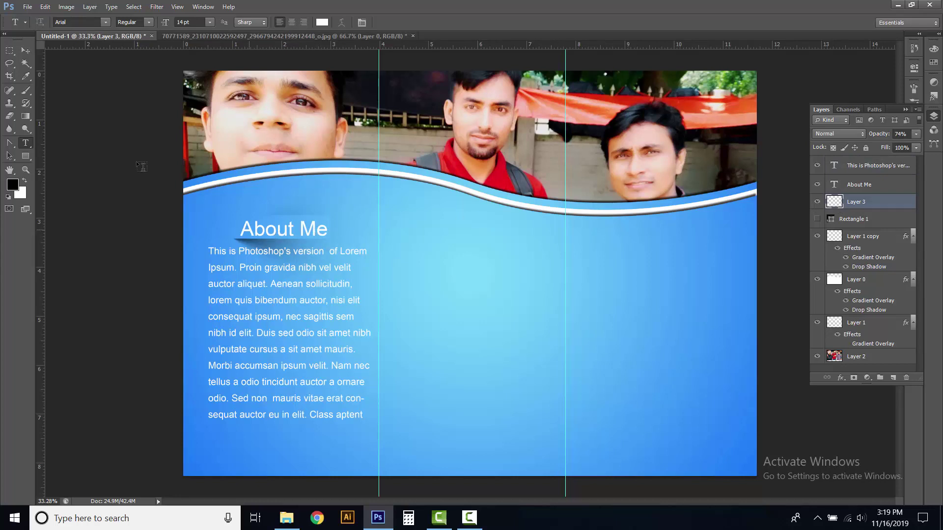
pyautogui.click(26, 50)
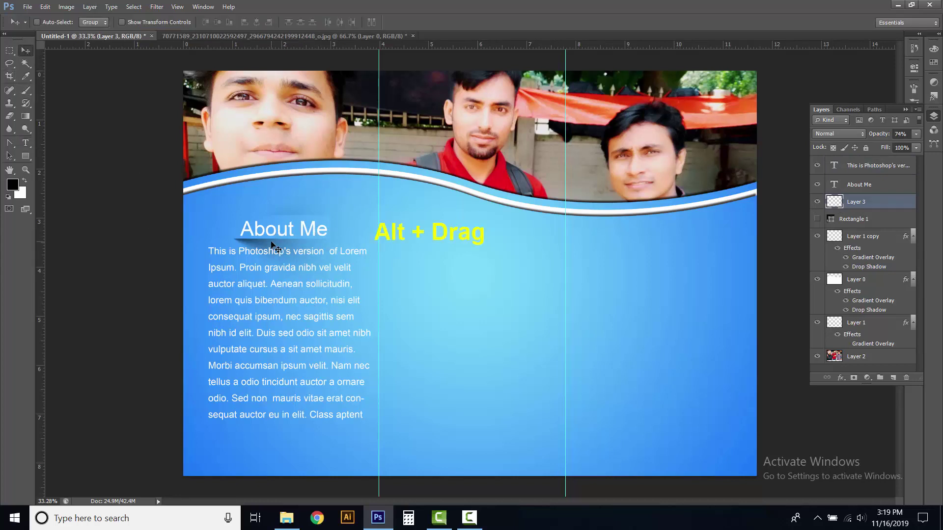
pyautogui.moveTo(278, 244); pyautogui.dragTo(481, 251)
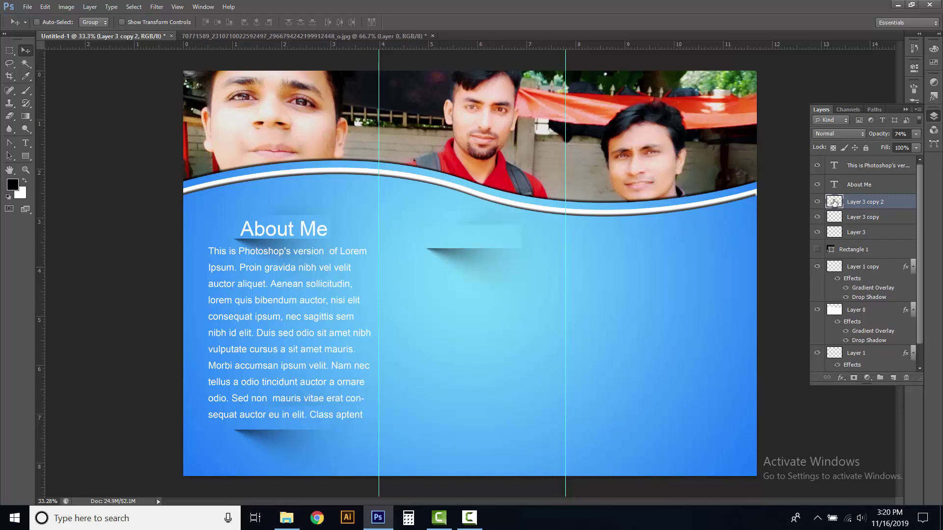
pyautogui.click(817, 202)
pyautogui.click(817, 203)
pyautogui.click(816, 218)
pyautogui.click(817, 218)
pyautogui.moveTo(30, 140); pyautogui.dragTo(65, 141)
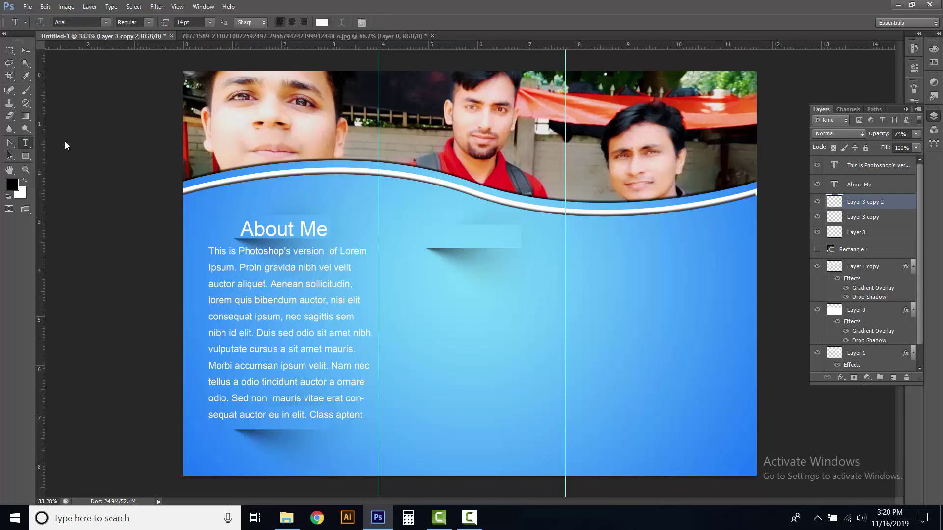
# Add a white 30 pt 'Contact' heading on the middle ribbon and nudge it slightly down
pyautogui.click(438, 234)
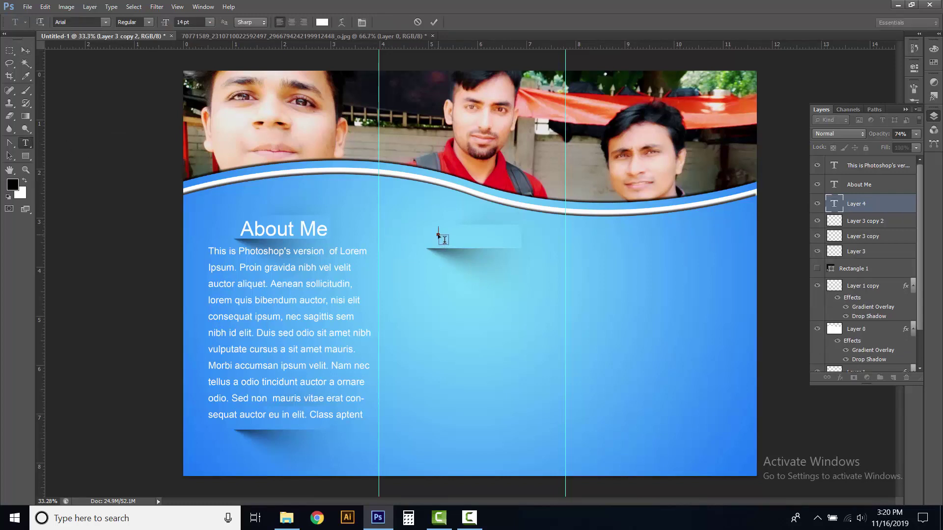
pyautogui.click(210, 22)
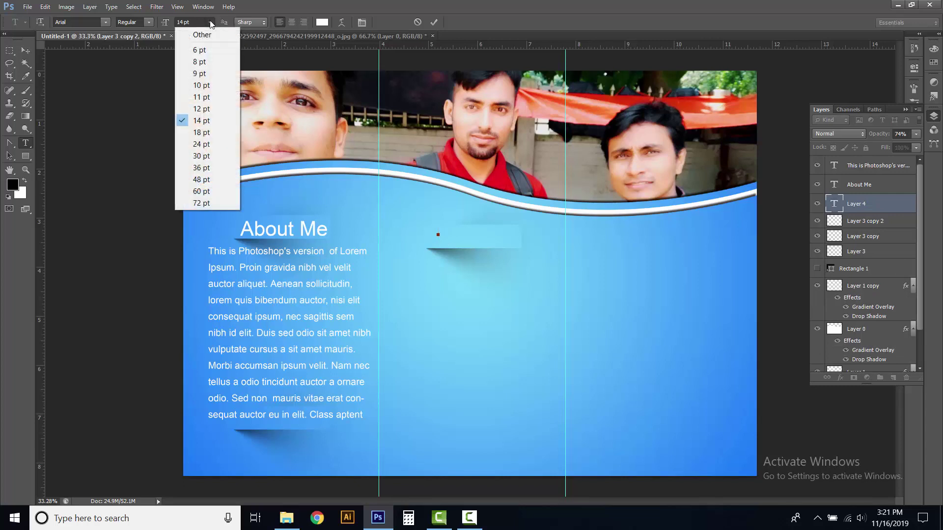
pyautogui.click(202, 155)
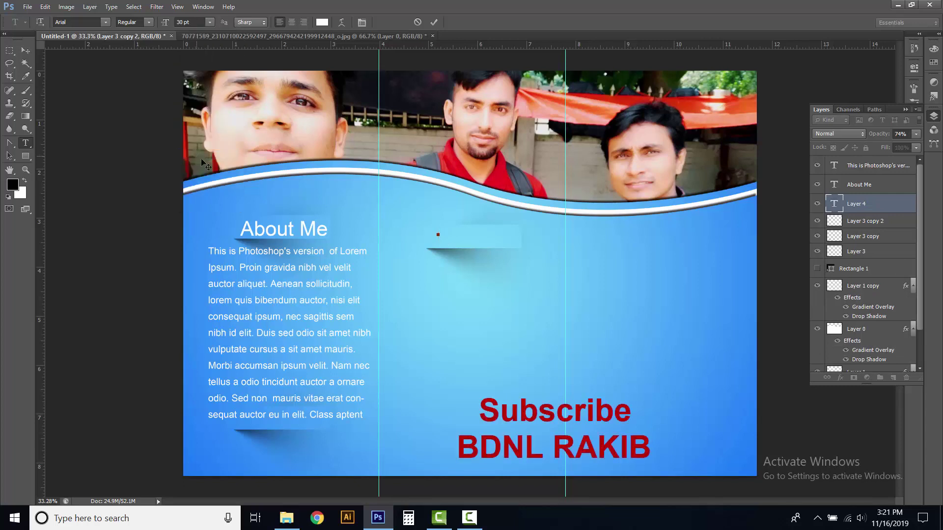
pyautogui.write('Contac')
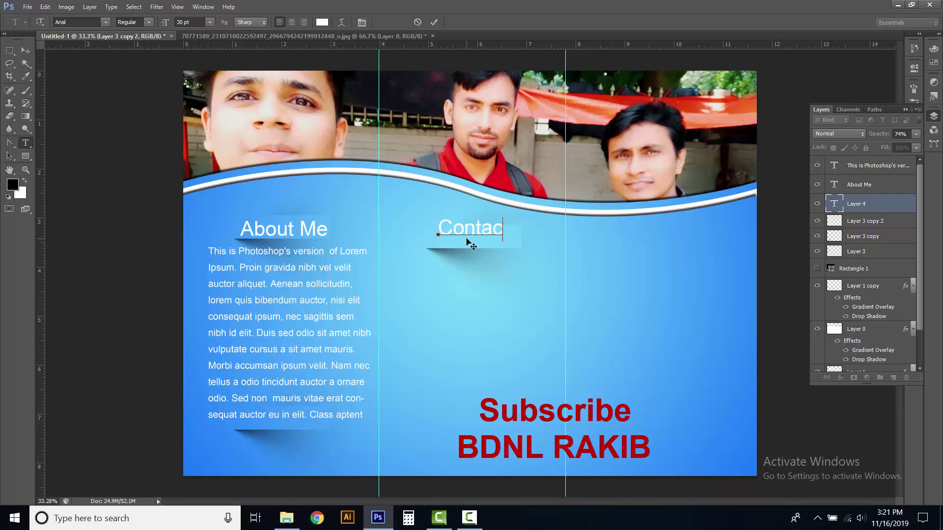
pyautogui.write('t')
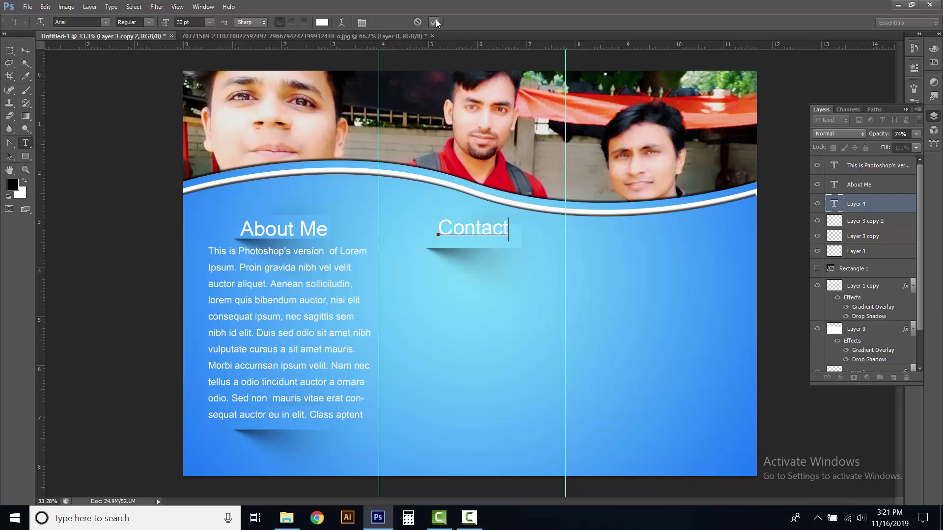
pyautogui.click(435, 20)
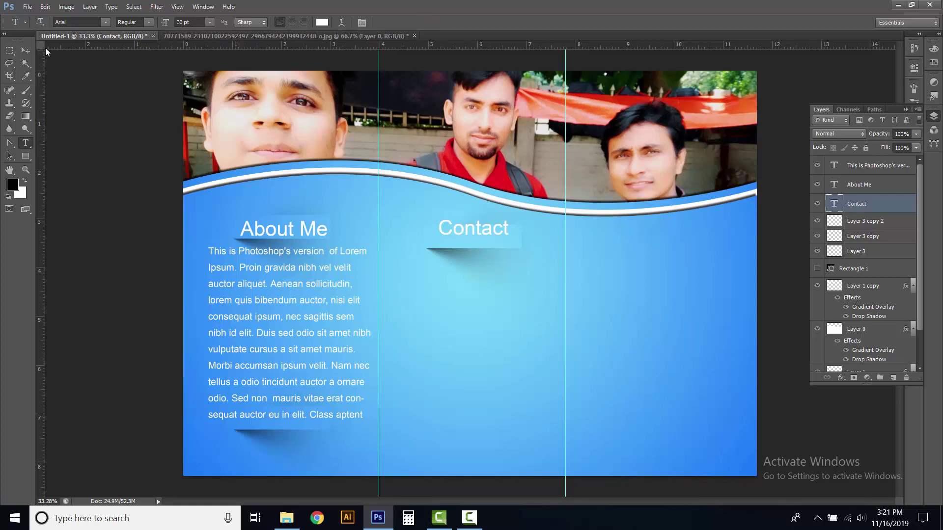
pyautogui.click(25, 50)
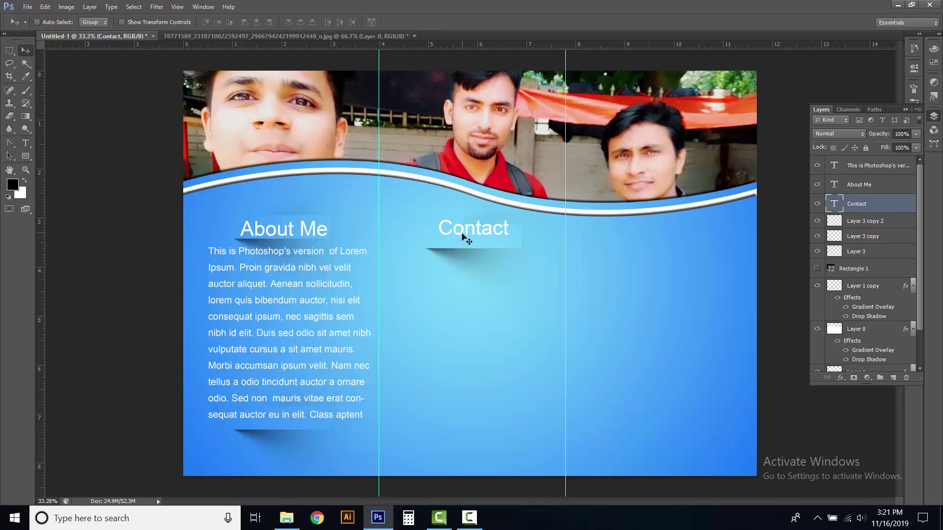
pyautogui.moveTo(462, 239); pyautogui.dragTo(458, 246)
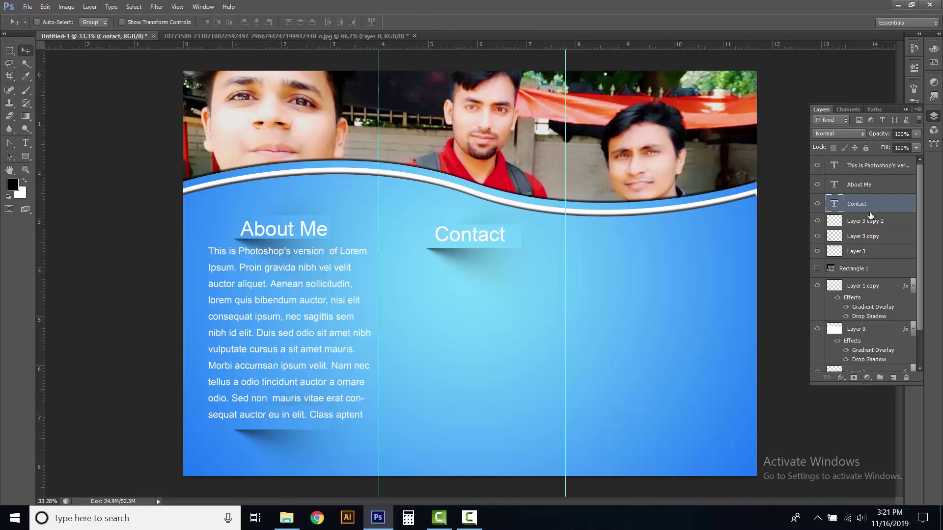
pyautogui.click(858, 170)
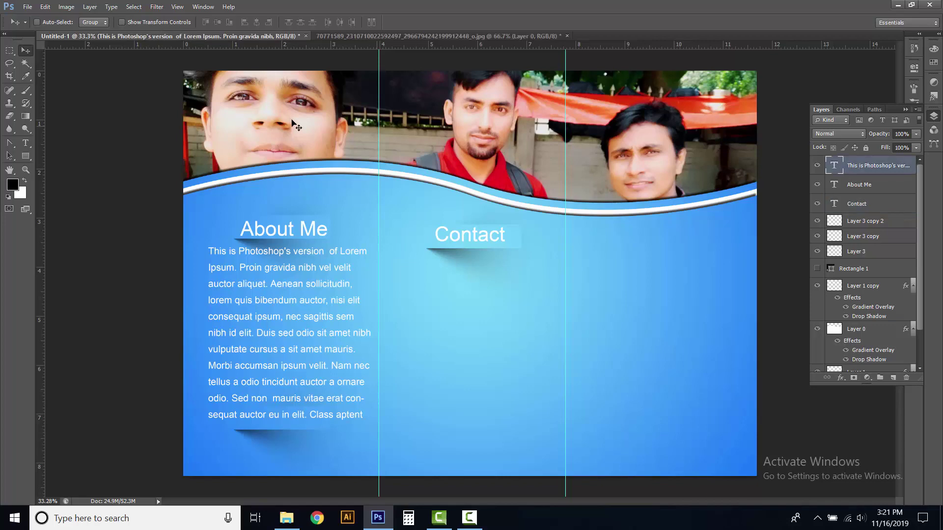
# Open the phone, envelope, globe and pin icon PNGs together as separate documents
pyautogui.click(26, 7)
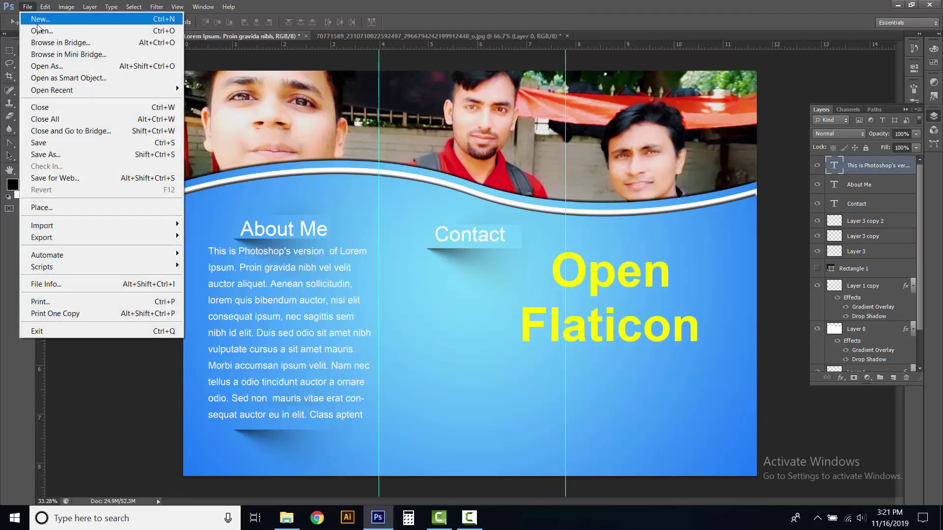
pyautogui.click(70, 34)
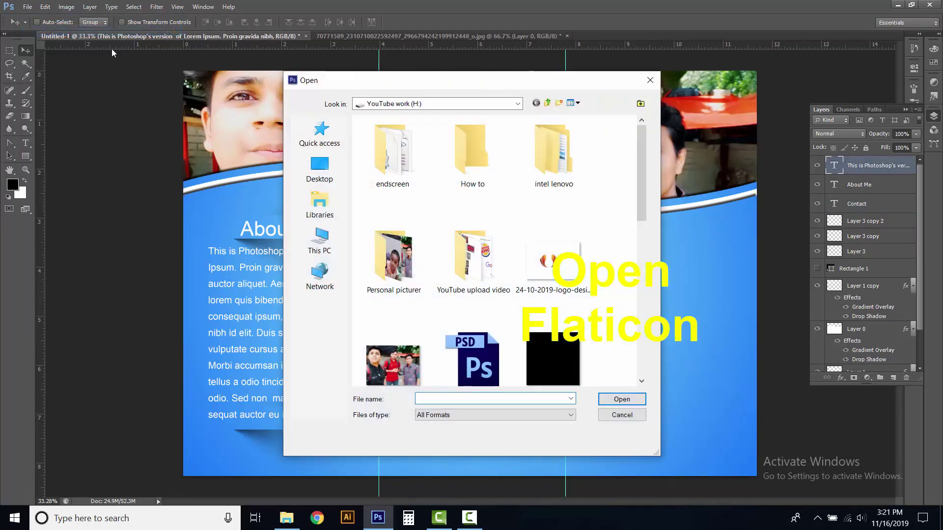
pyautogui.scroll(-5, 641, 151)
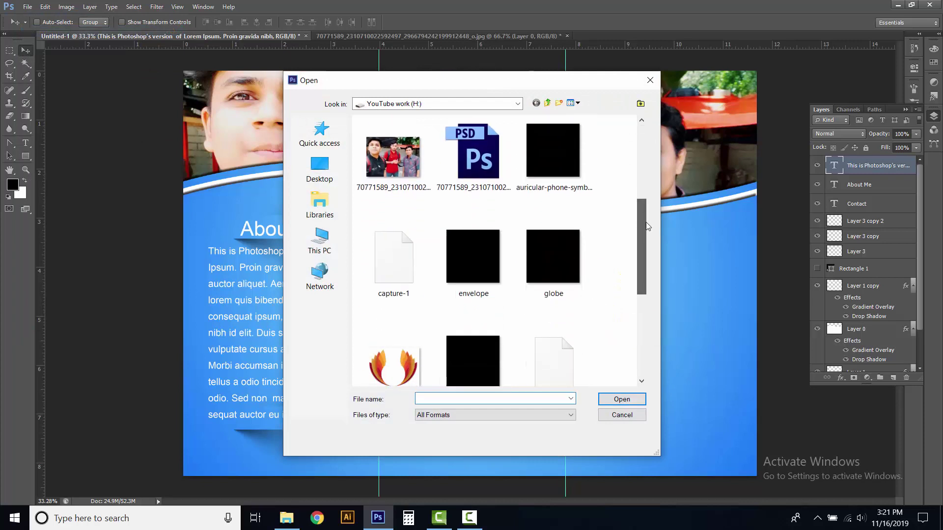
pyautogui.click(561, 155)
pyautogui.keyDown('ctrl'); pyautogui.click(468, 250); pyautogui.keyUp('ctrl')
pyautogui.keyDown('ctrl'); pyautogui.click(565, 258); pyautogui.keyUp('ctrl')
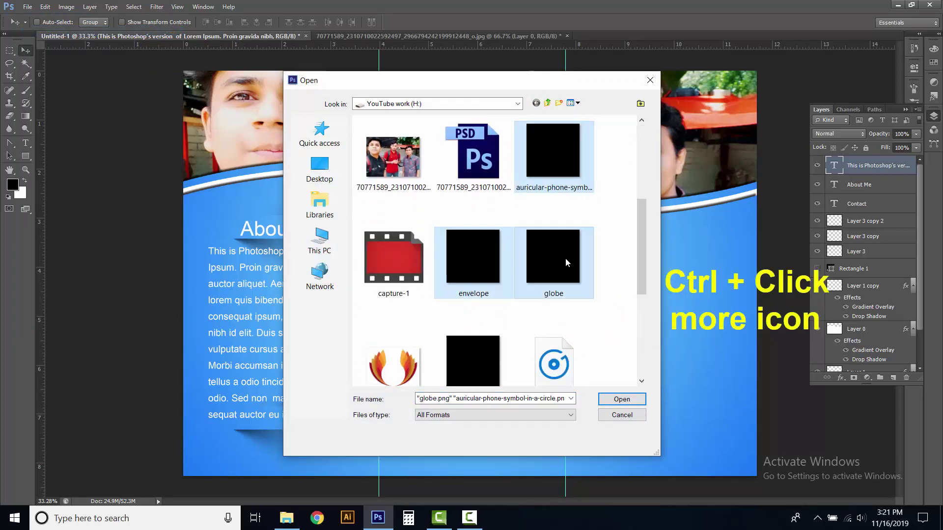
pyautogui.keyDown('ctrl'); pyautogui.click(466, 364); pyautogui.keyUp('ctrl')
pyautogui.scroll(-5, 466, 363)
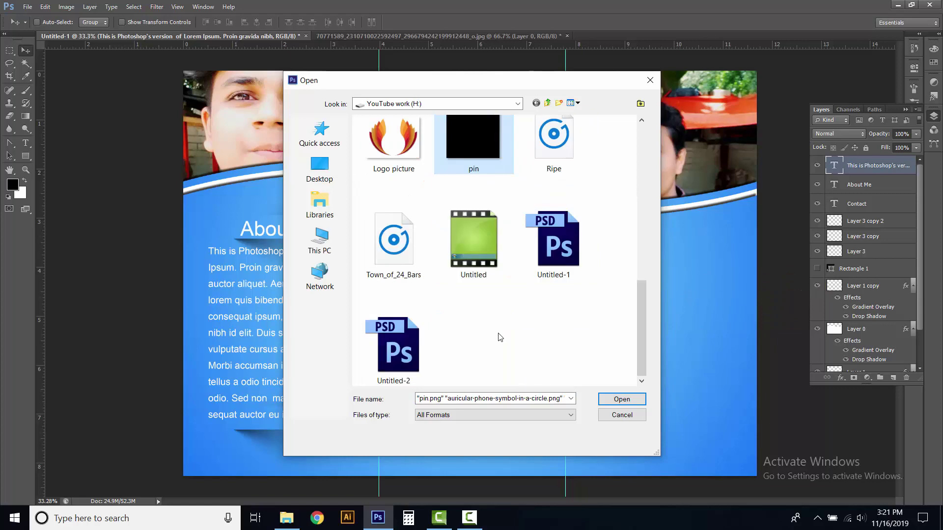
pyautogui.click(615, 399)
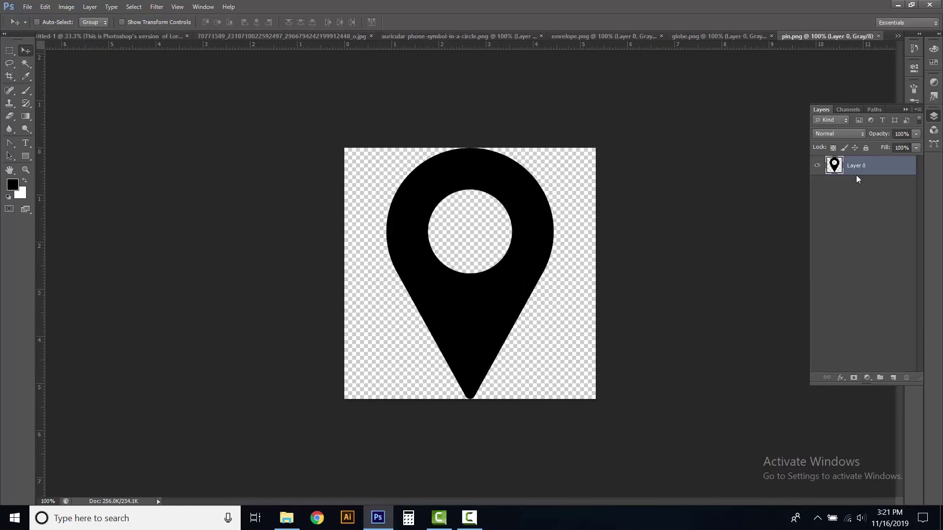
pyautogui.click(125, 36)
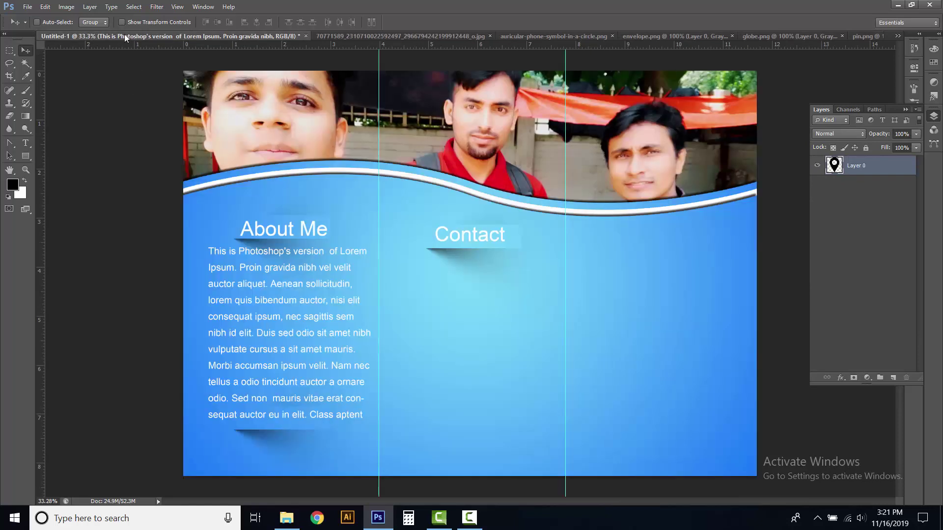
pyautogui.click(337, 36)
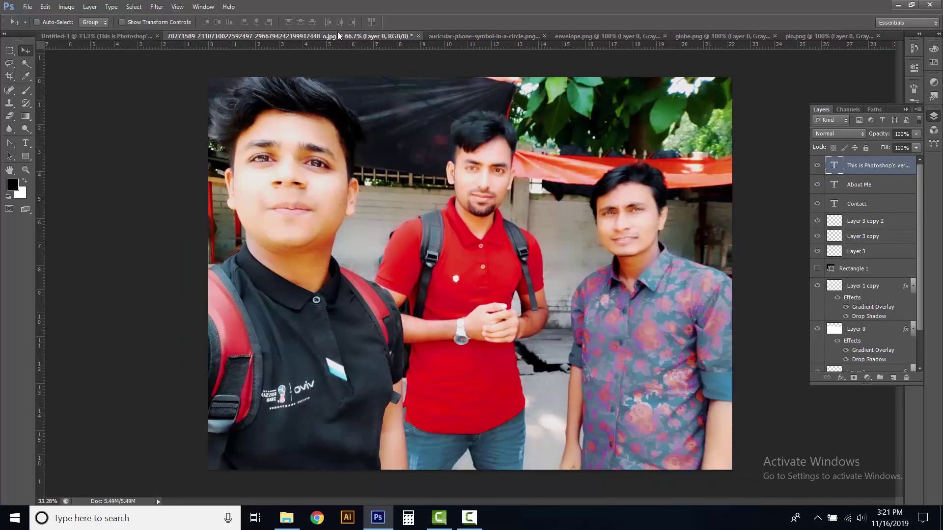
# Close the group photo without saving and copy the phone icon into the brochure
pyautogui.click(418, 36)
pyautogui.click(459, 199)
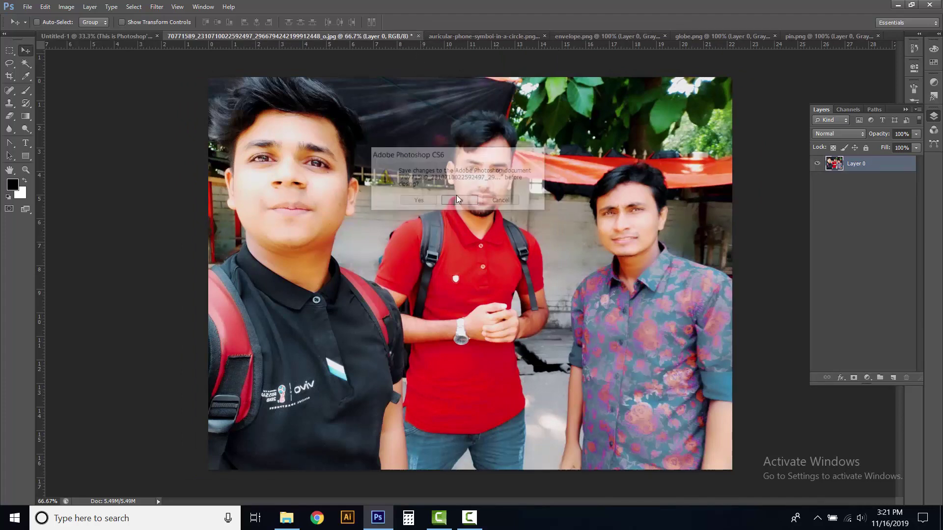
pyautogui.click(358, 37)
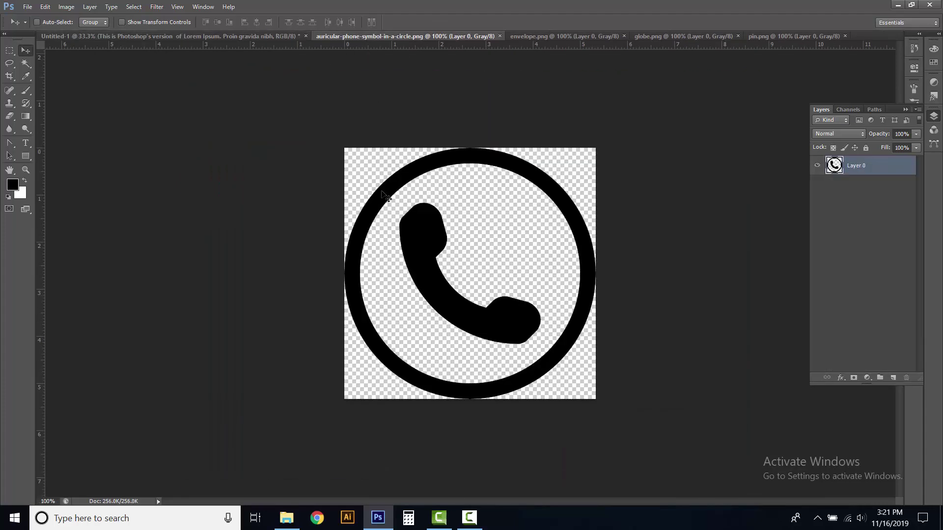
pyautogui.moveTo(370, 198); pyautogui.dragTo(420, 289)
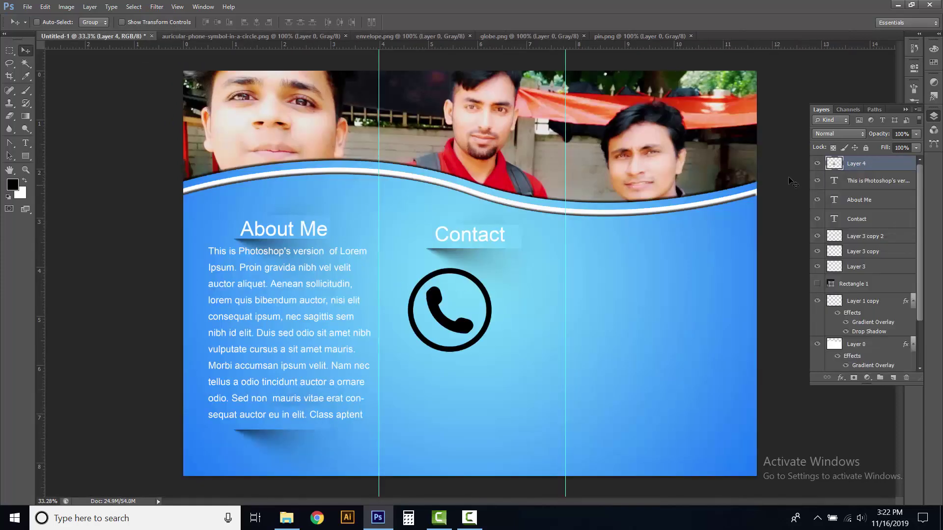
pyautogui.click(817, 165)
pyautogui.click(818, 165)
# Shrink the phone icon to about 25% and place it below the Contact heading
pyautogui.click(46, 7)
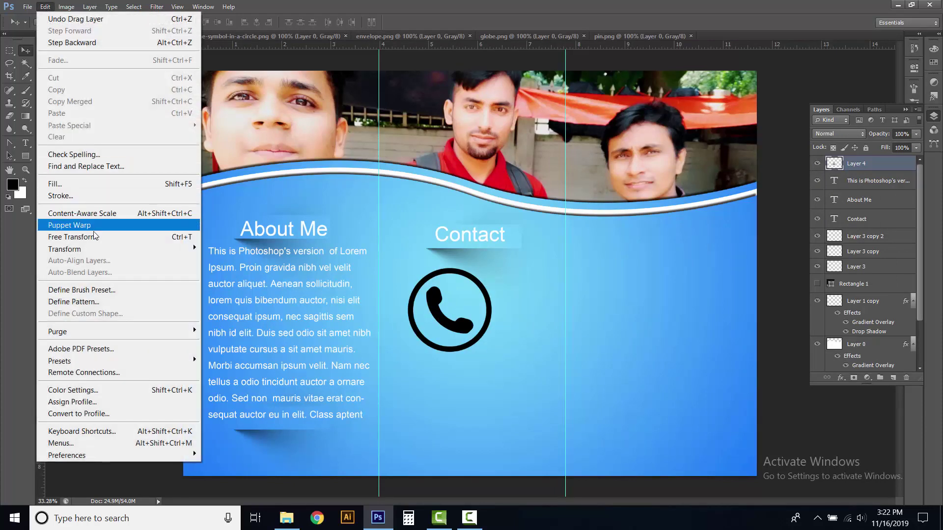
pyautogui.click(94, 237)
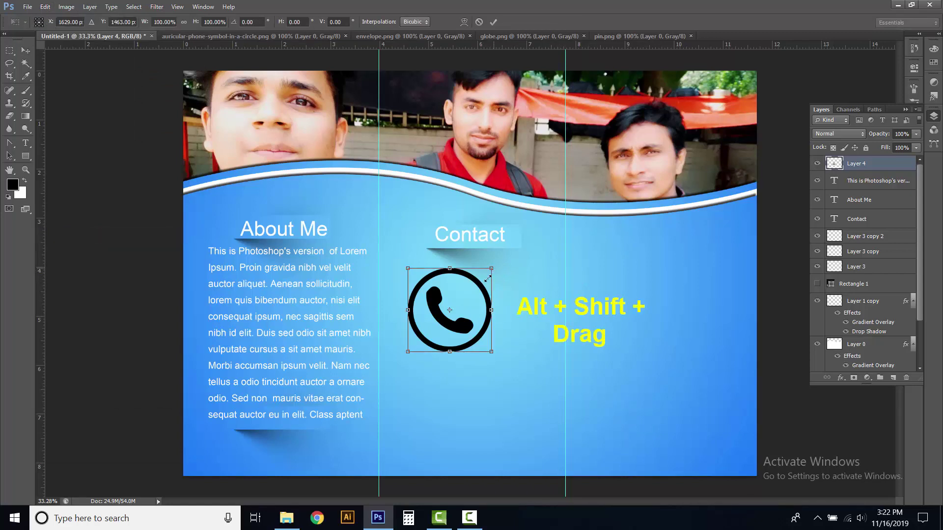
pyautogui.moveTo(495, 273); pyautogui.dragTo(424, 305)
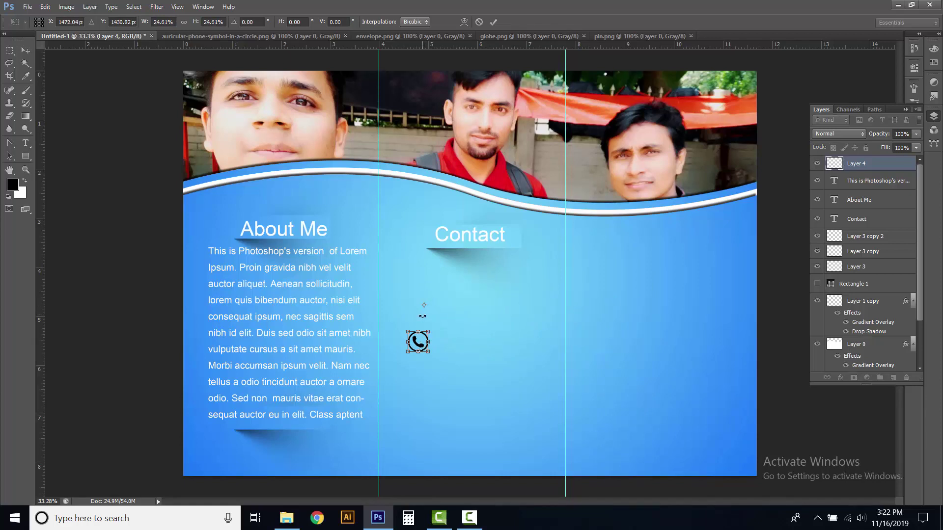
pyautogui.click(493, 21)
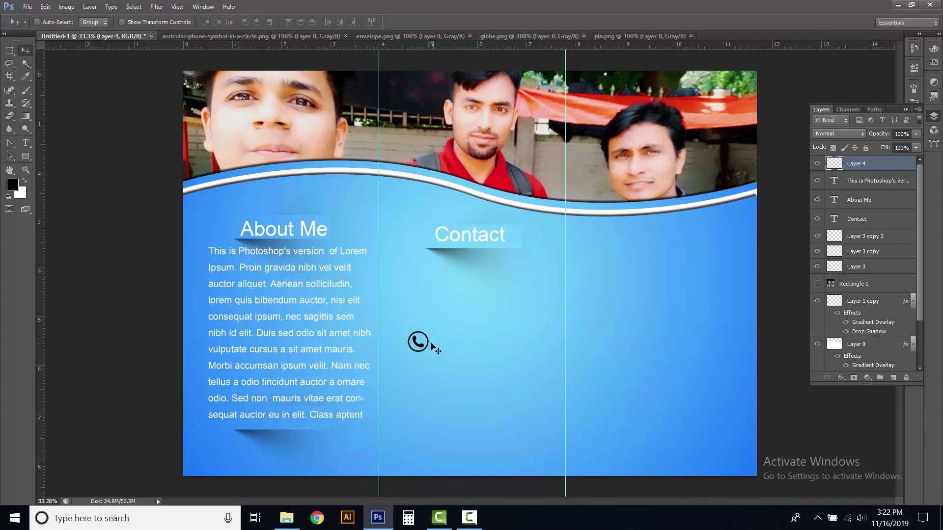
pyautogui.moveTo(418, 345); pyautogui.dragTo(410, 280)
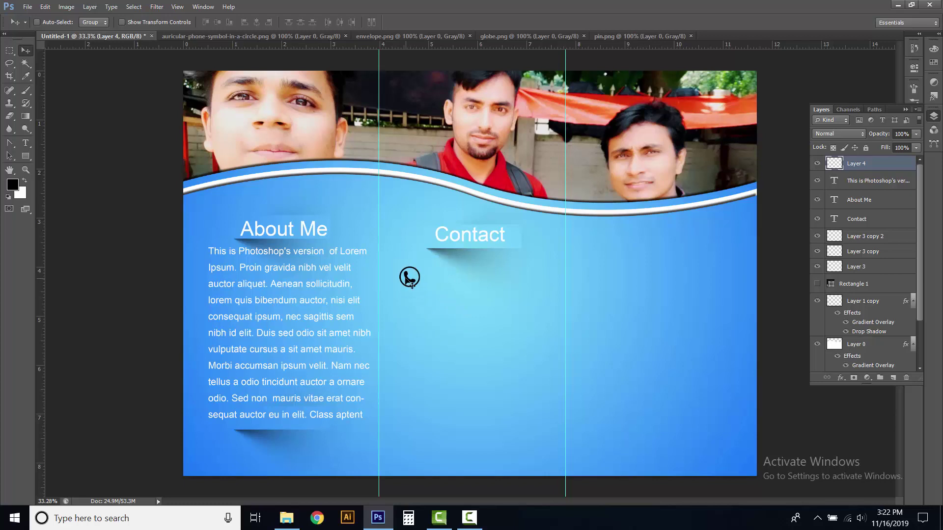
pyautogui.click(260, 35)
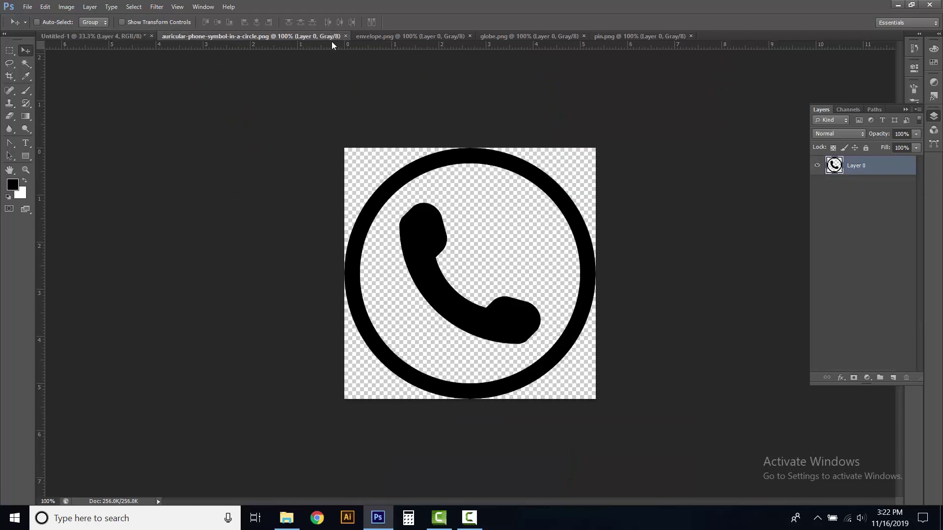
# Close the phone icon file, copy the envelope icon into the brochure, and close its file
pyautogui.click(347, 36)
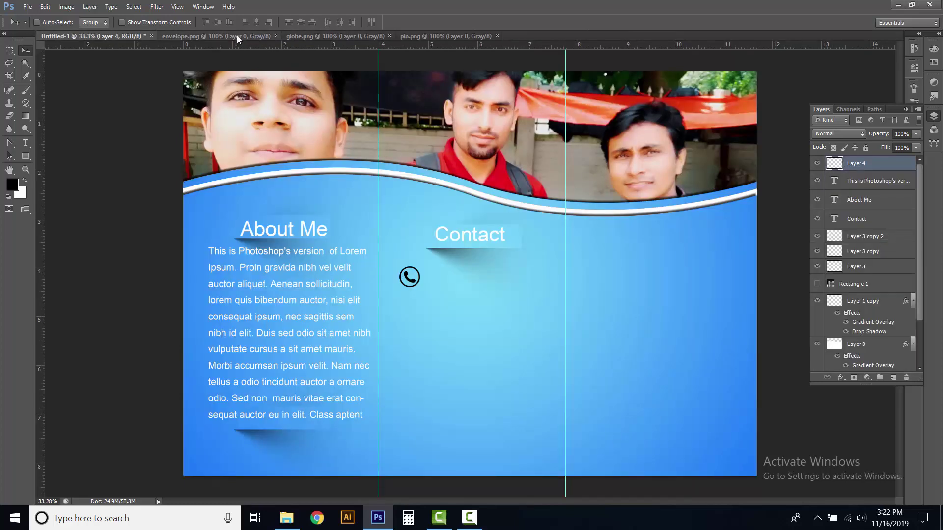
pyautogui.click(239, 37)
pyautogui.moveTo(431, 195); pyautogui.dragTo(407, 304)
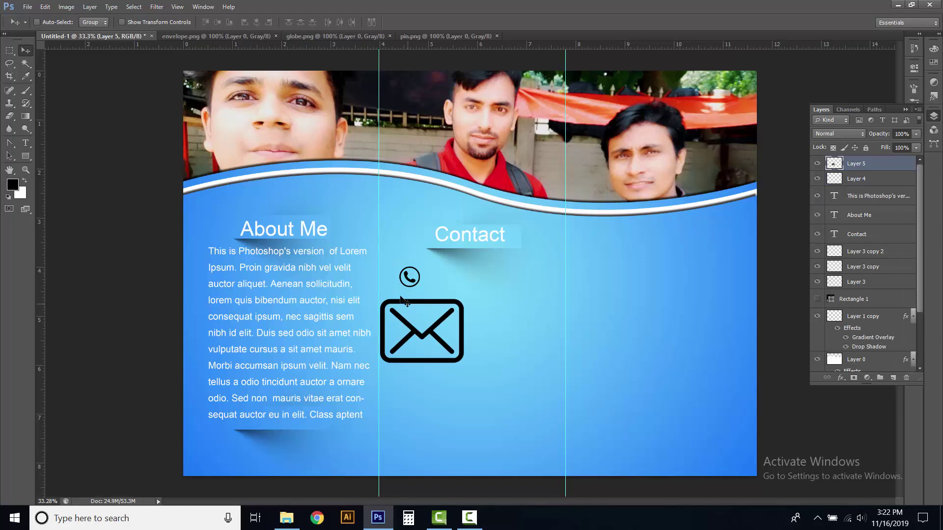
pyautogui.click(214, 37)
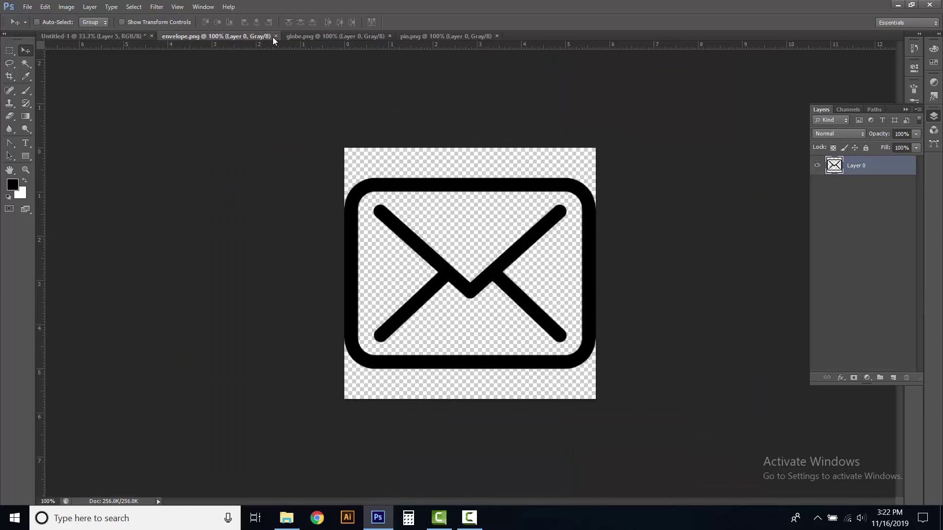
pyautogui.click(275, 36)
# Copy the globe and pin icons into the brochure and close their source files
pyautogui.click(216, 37)
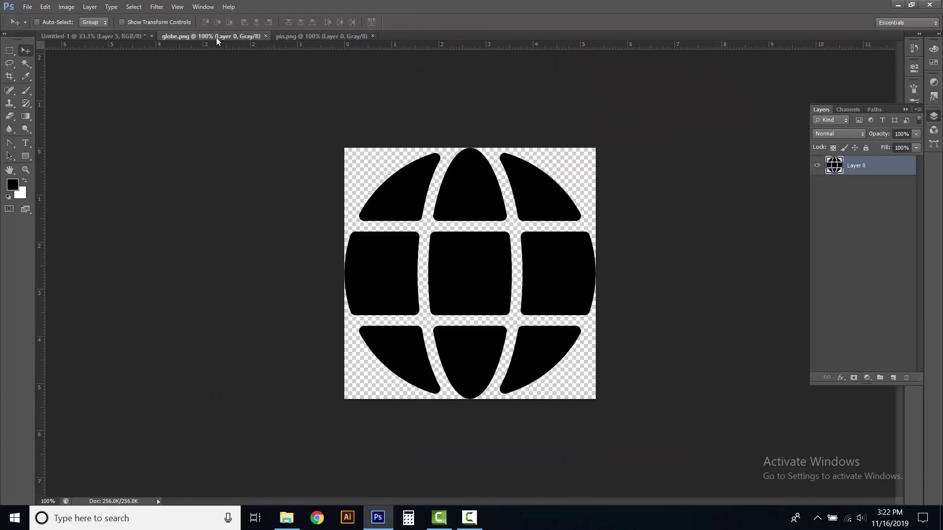
pyautogui.moveTo(435, 199); pyautogui.dragTo(403, 393)
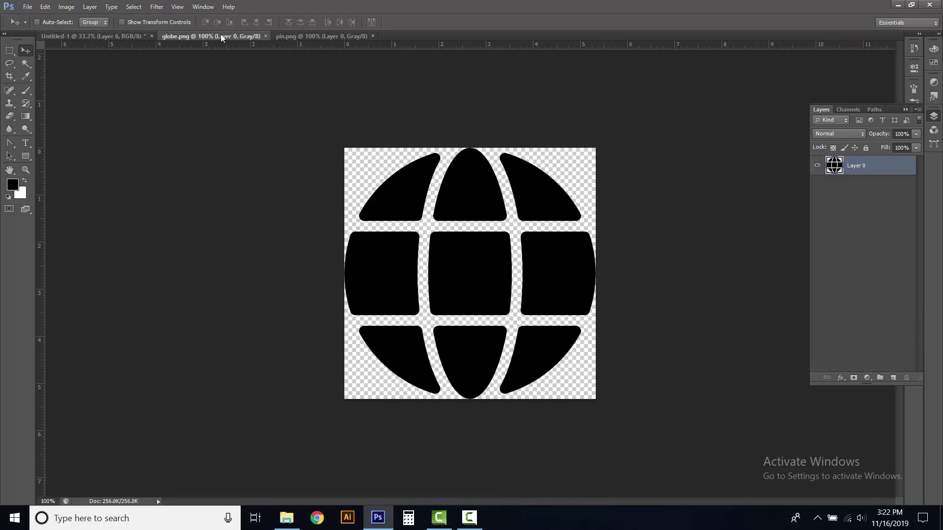
pyautogui.click(202, 36)
pyautogui.click(266, 36)
pyautogui.click(218, 35)
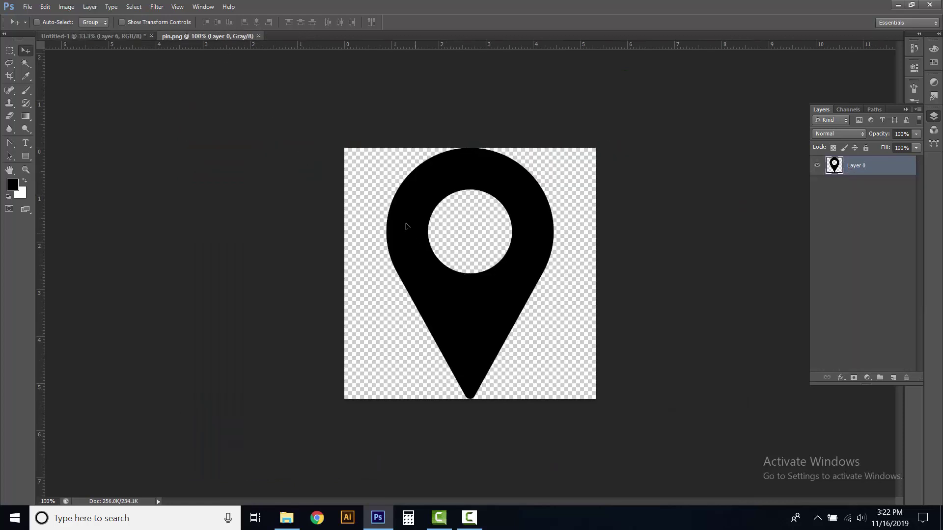
pyautogui.moveTo(405, 226); pyautogui.dragTo(518, 437)
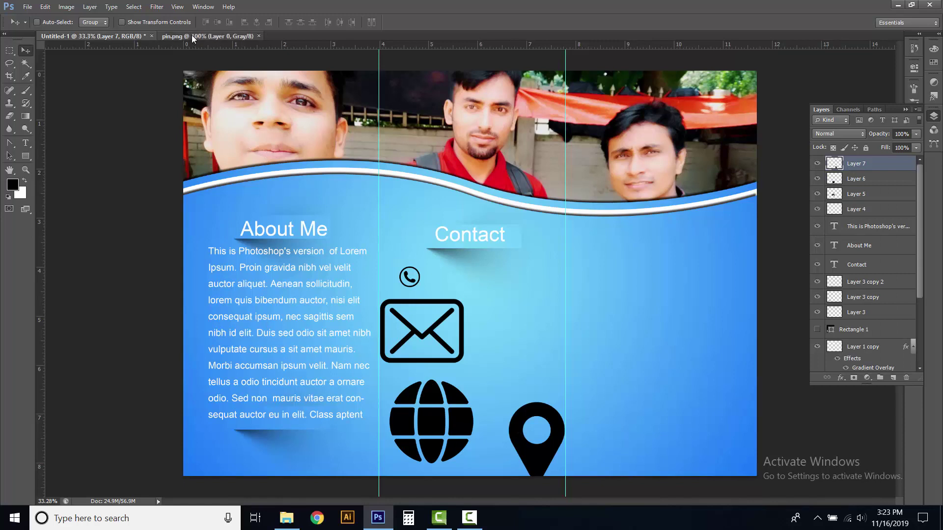
pyautogui.click(218, 37)
pyautogui.click(258, 37)
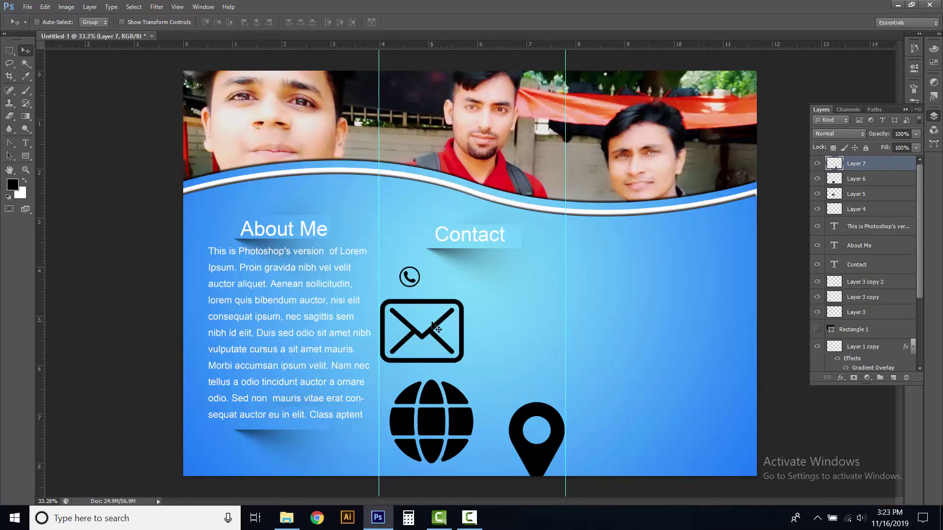
# Shrink the envelope icon proportionally and place it just below the phone icon
pyautogui.rightClick(431, 304)
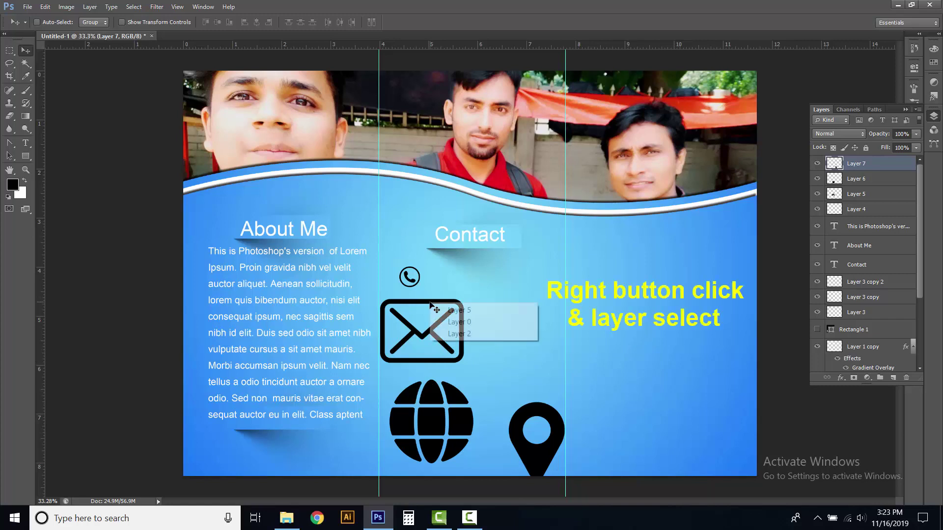
pyautogui.click(459, 309)
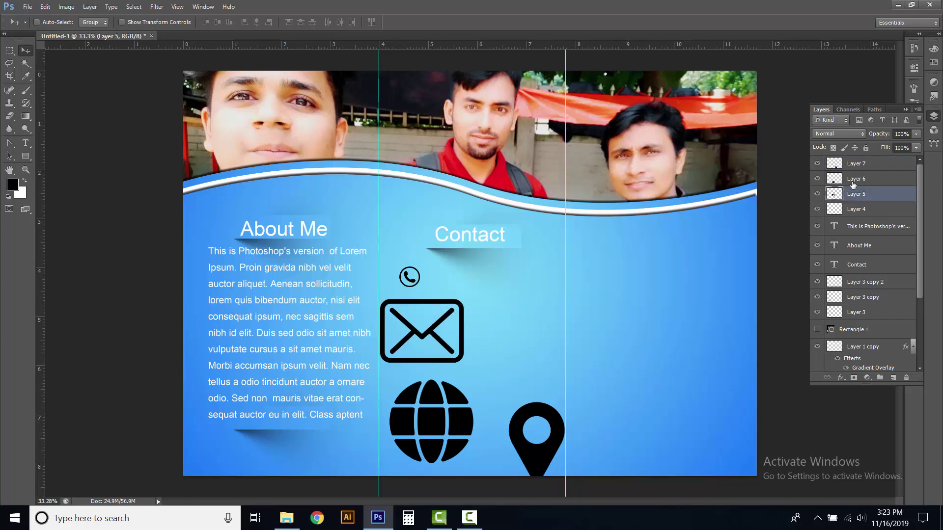
pyautogui.click(817, 196)
pyautogui.click(816, 196)
pyautogui.click(45, 6)
pyautogui.click(64, 237)
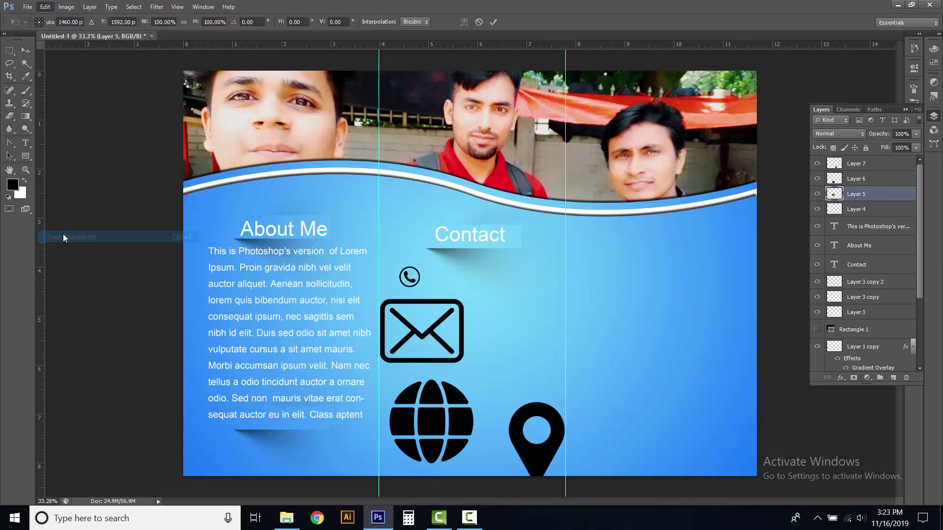
pyautogui.moveTo(463, 300); pyautogui.dragTo(435, 321)
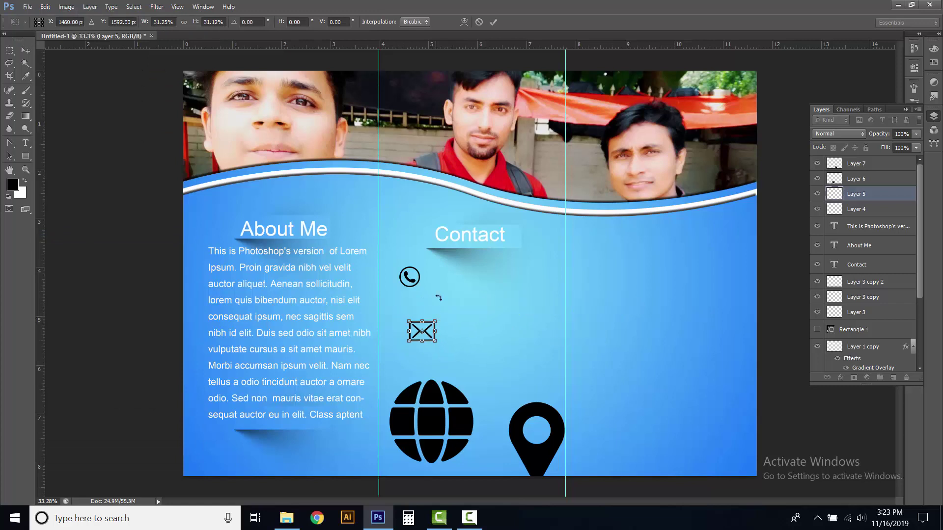
pyautogui.click(494, 21)
pyautogui.moveTo(431, 334); pyautogui.dragTo(413, 305)
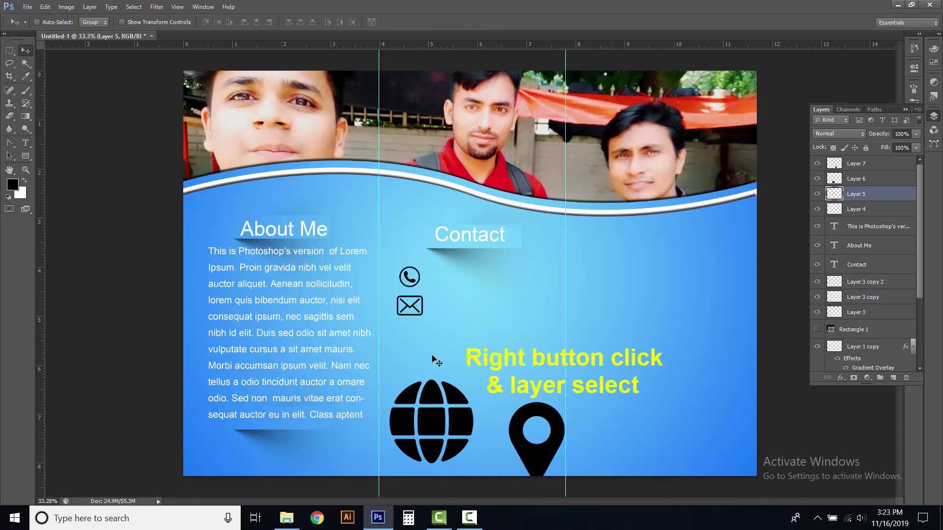
# Resize the globe icon to match the others and stack it under the envelope
pyautogui.rightClick(430, 402)
pyautogui.click(447, 406)
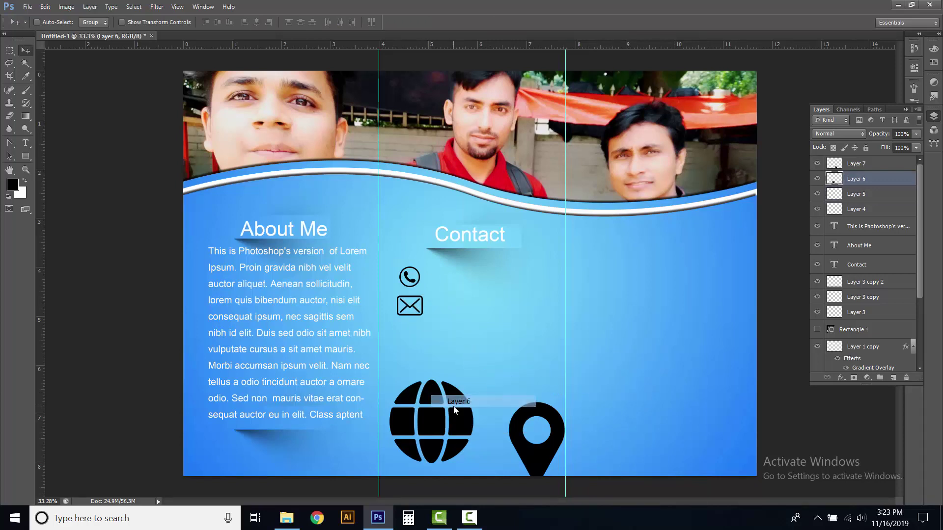
pyautogui.moveTo(433, 400); pyautogui.dragTo(423, 354)
pyautogui.hotkey('ctrl', 't')
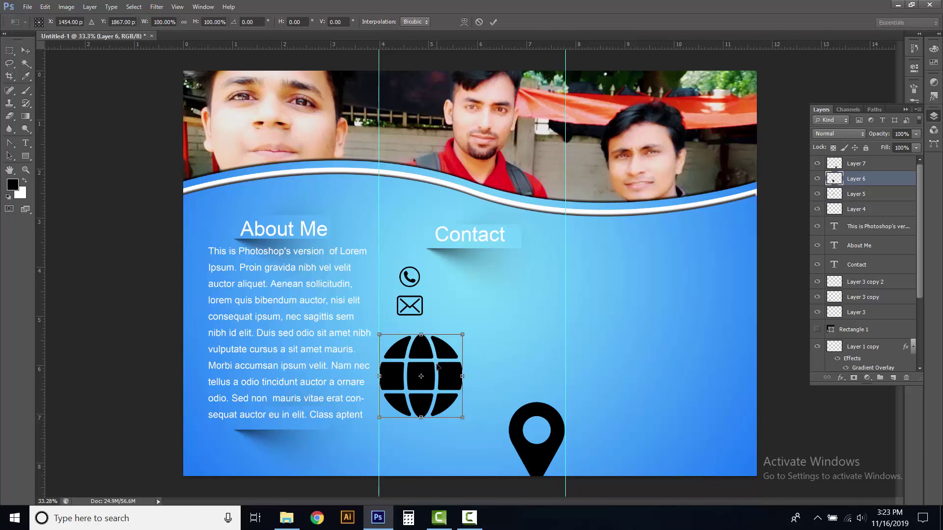
pyautogui.moveTo(463, 335); pyautogui.dragTo(431, 372)
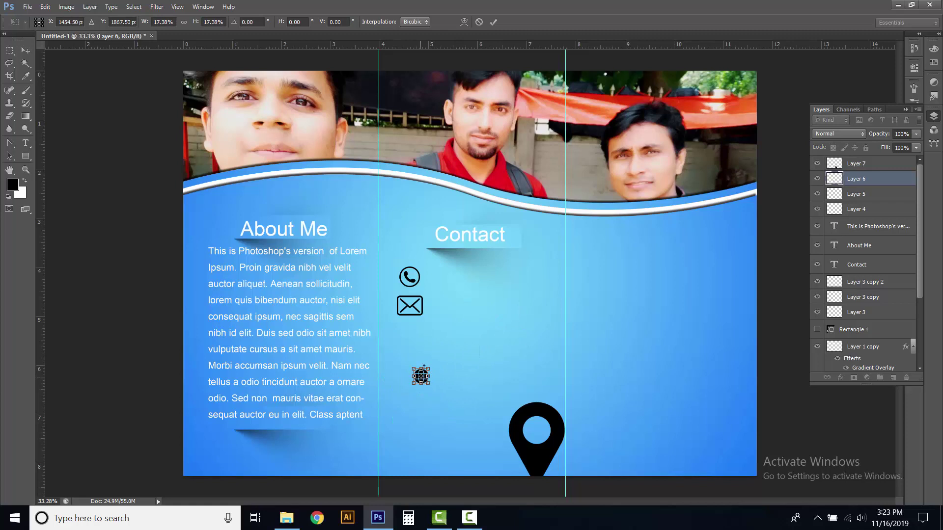
pyautogui.click(493, 23)
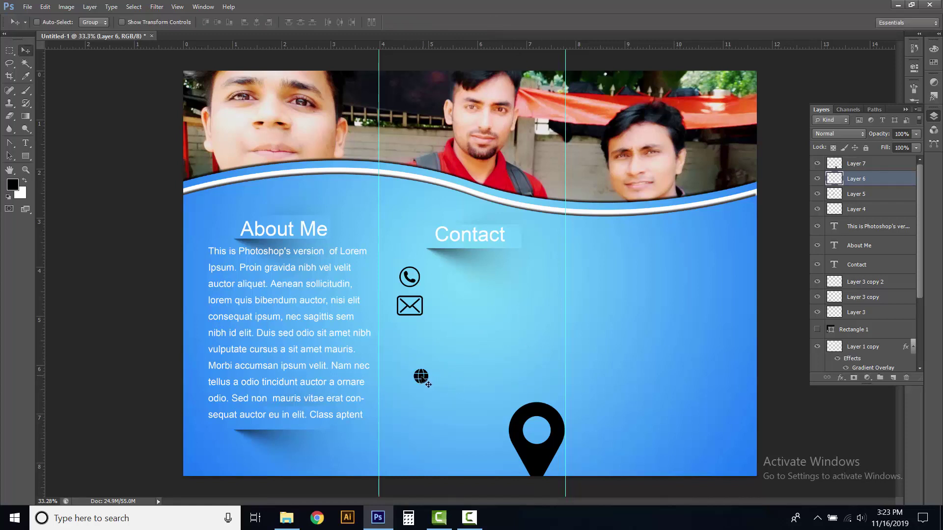
pyautogui.moveTo(423, 381); pyautogui.dragTo(412, 338)
pyautogui.hotkey('ctrl', 't')
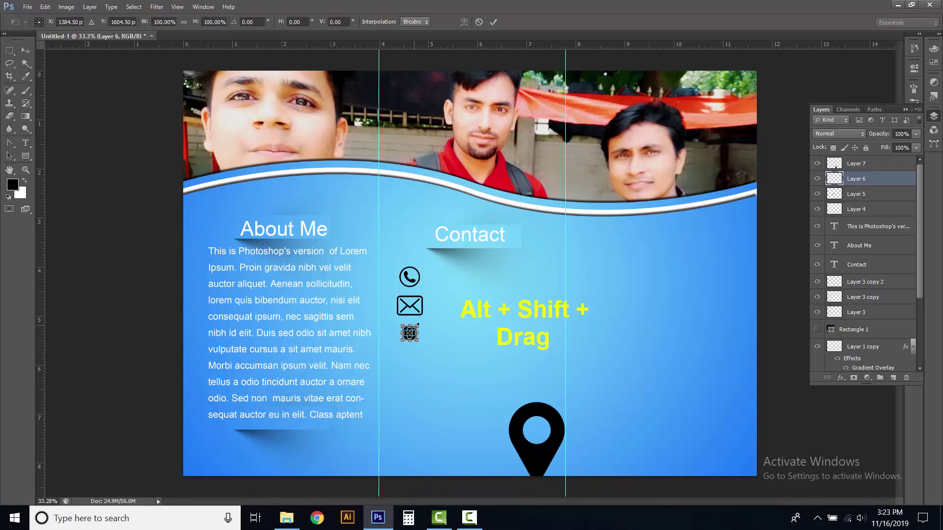
pyautogui.moveTo(418, 324); pyautogui.dragTo(425, 323)
pyautogui.press('Return')
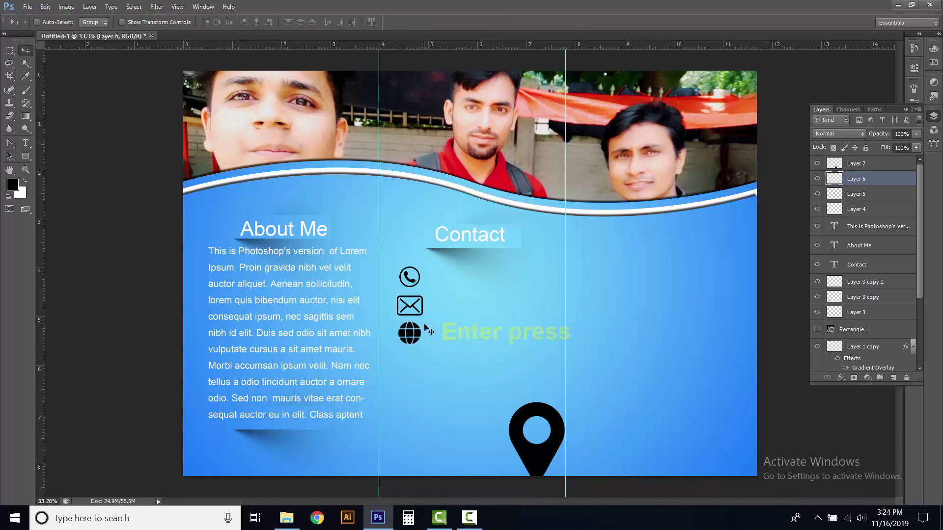
# Move the location pin beside the other icons and shrink it to icon size
pyautogui.rightClick(530, 415)
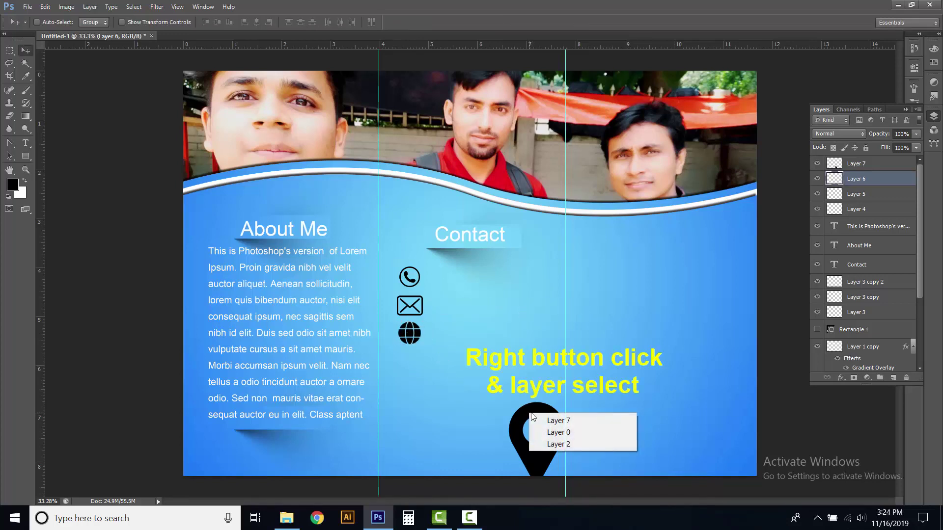
pyautogui.click(554, 420)
pyautogui.moveTo(479, 392); pyautogui.dragTo(357, 356)
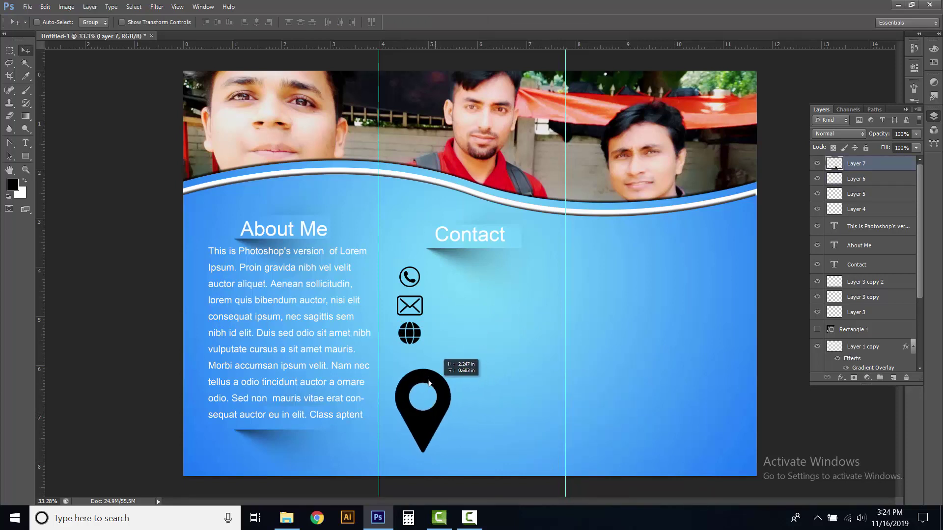
pyautogui.hotkey('ctrl', 't')
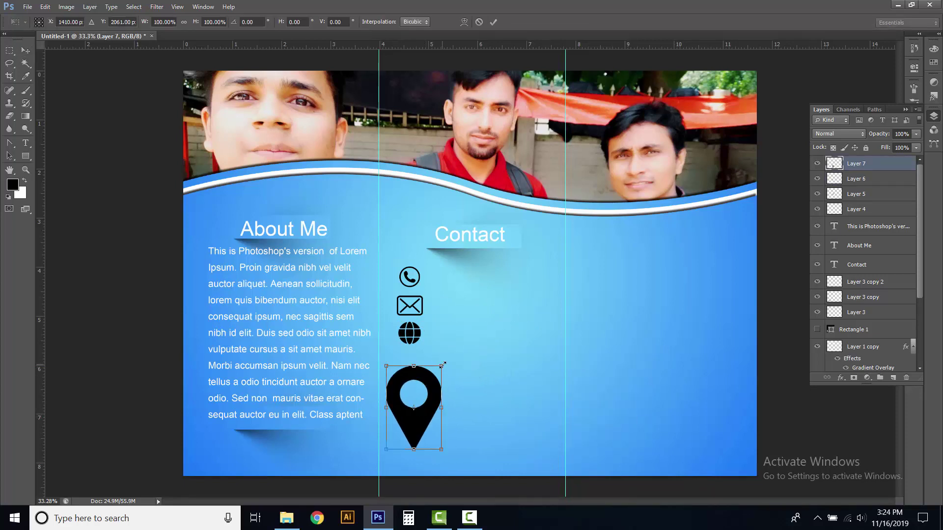
pyautogui.moveTo(442, 365); pyautogui.dragTo(411, 387)
pyautogui.press('Return')
# Nudge the globe and envelope icons down so all four icons are evenly spaced
pyautogui.rightClick(414, 340)
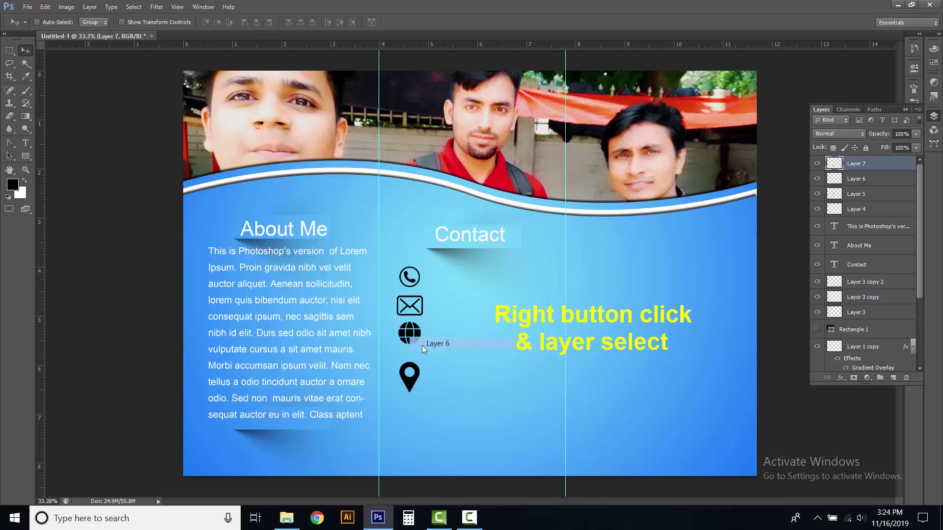
pyautogui.click(424, 344)
pyautogui.moveTo(414, 338); pyautogui.dragTo(414, 345)
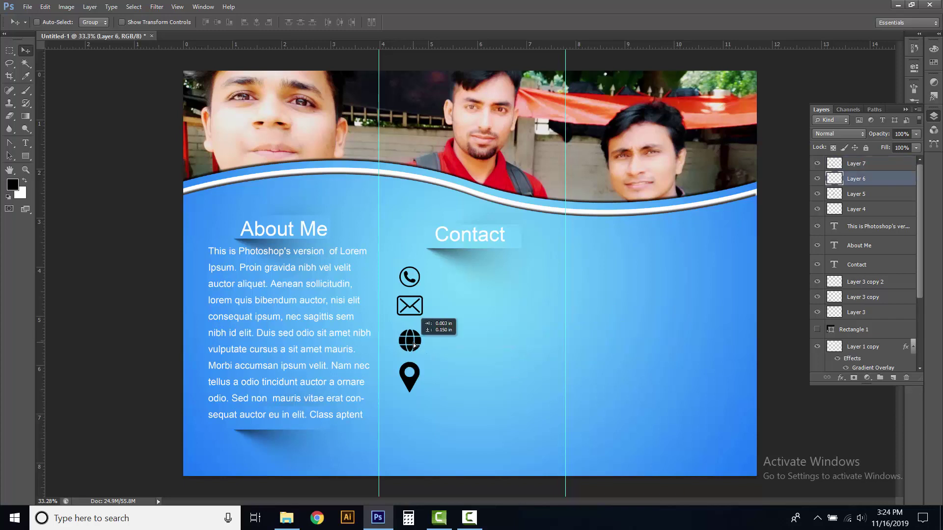
pyautogui.rightClick(412, 308)
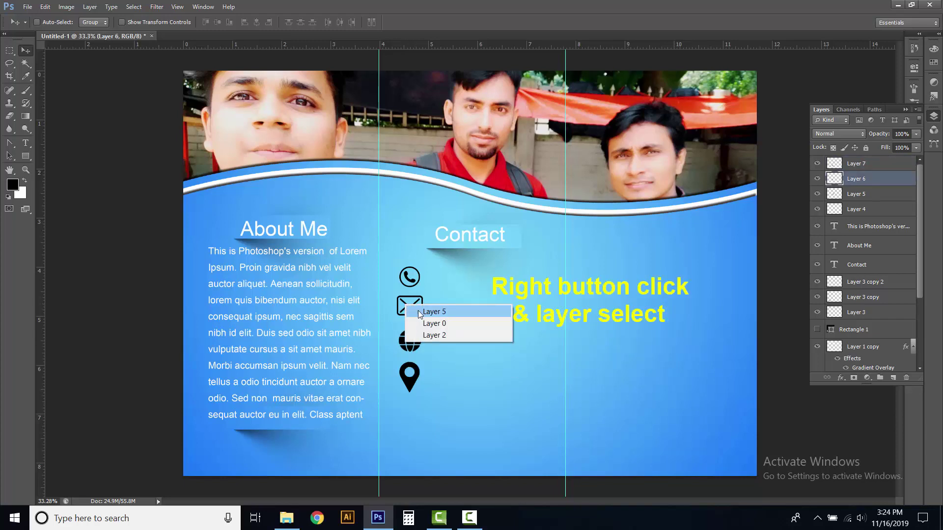
pyautogui.click(417, 310)
pyautogui.moveTo(412, 308); pyautogui.dragTo(413, 311)
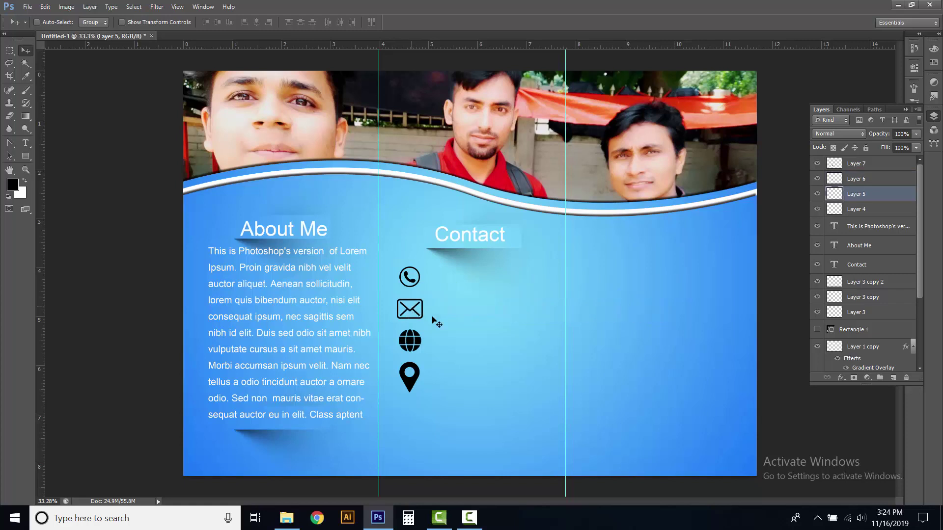
pyautogui.click(859, 165)
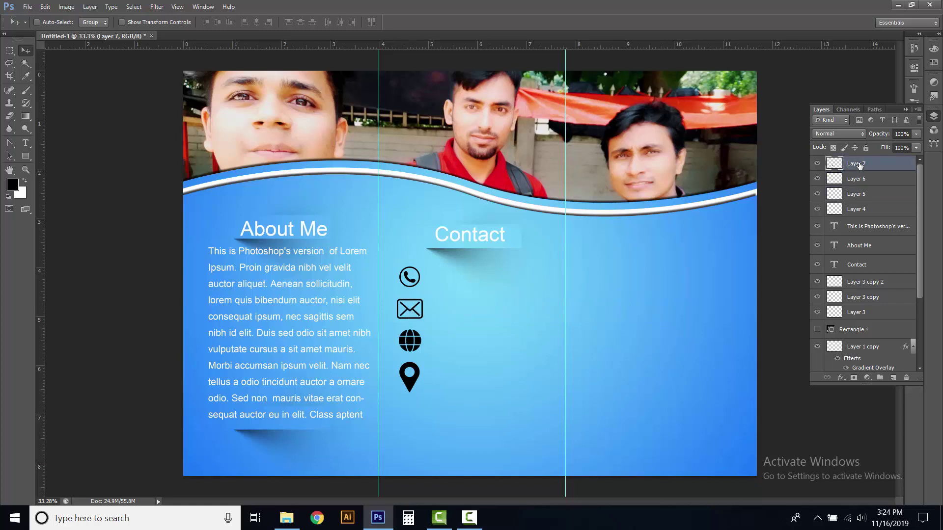
pyautogui.moveTo(27, 144); pyautogui.dragTo(53, 140)
# Add 14 pt text with the phone number and e-mail address beside their icons
pyautogui.click(430, 278)
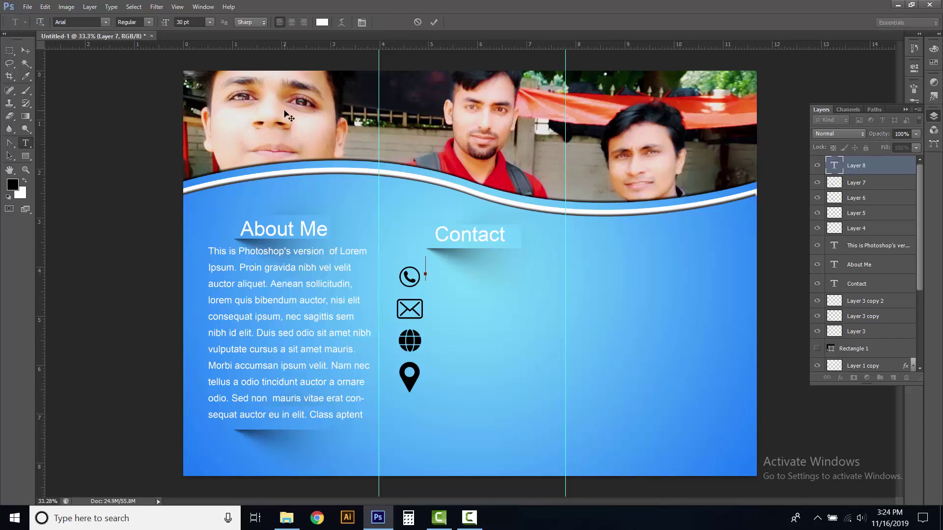
pyautogui.click(210, 22)
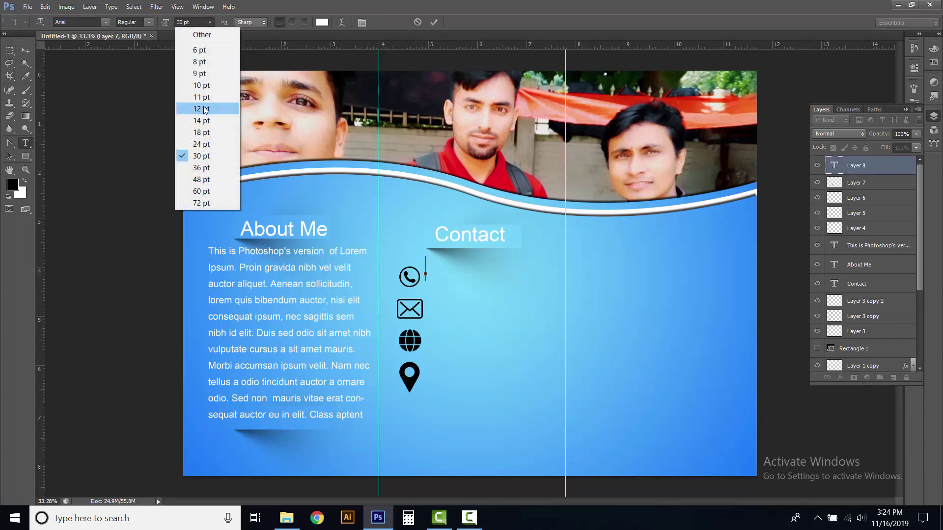
pyautogui.click(206, 121)
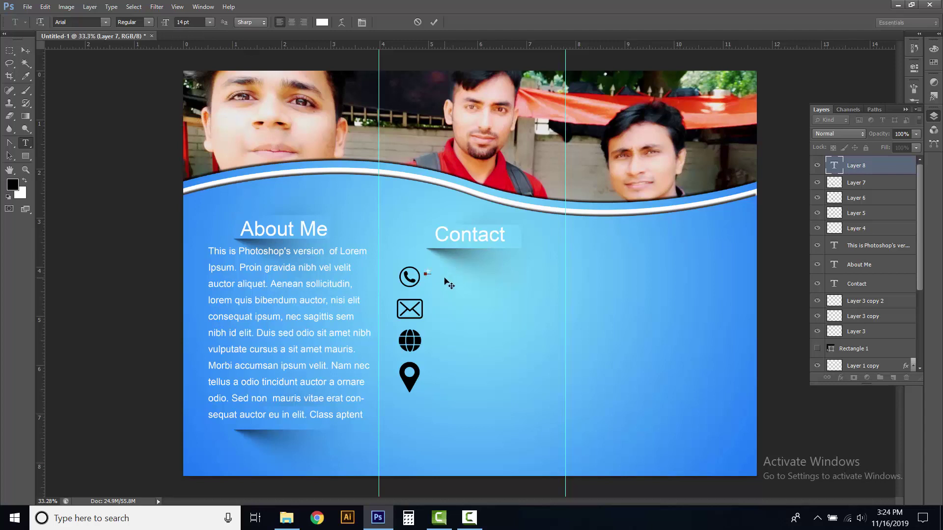
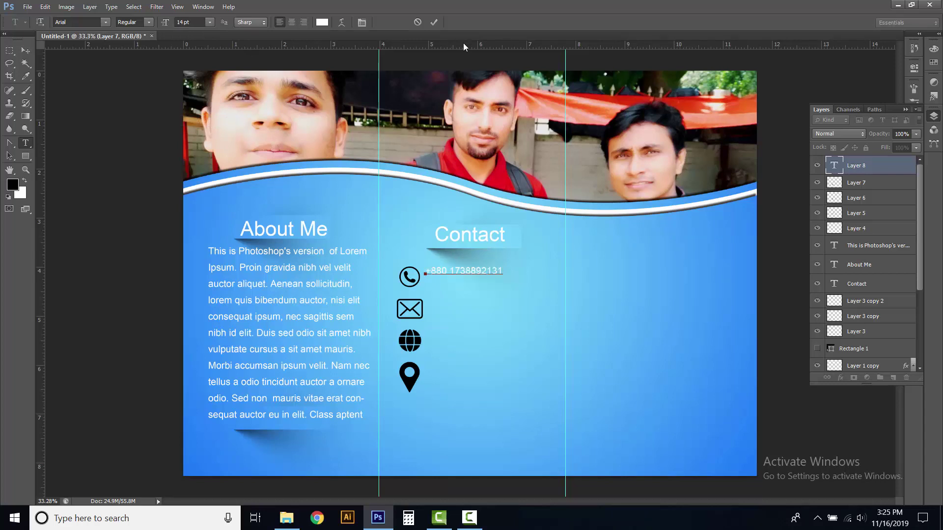
pyautogui.click(435, 21)
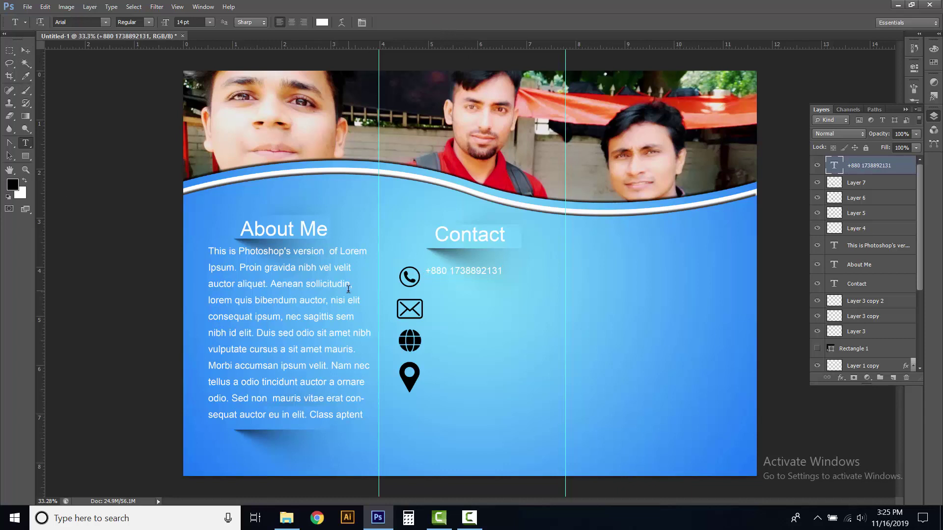
pyautogui.click(432, 303)
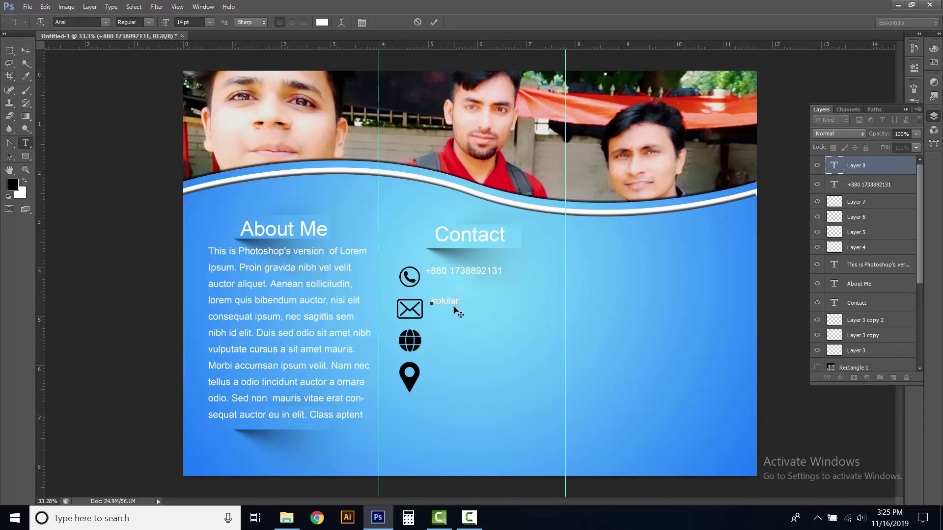
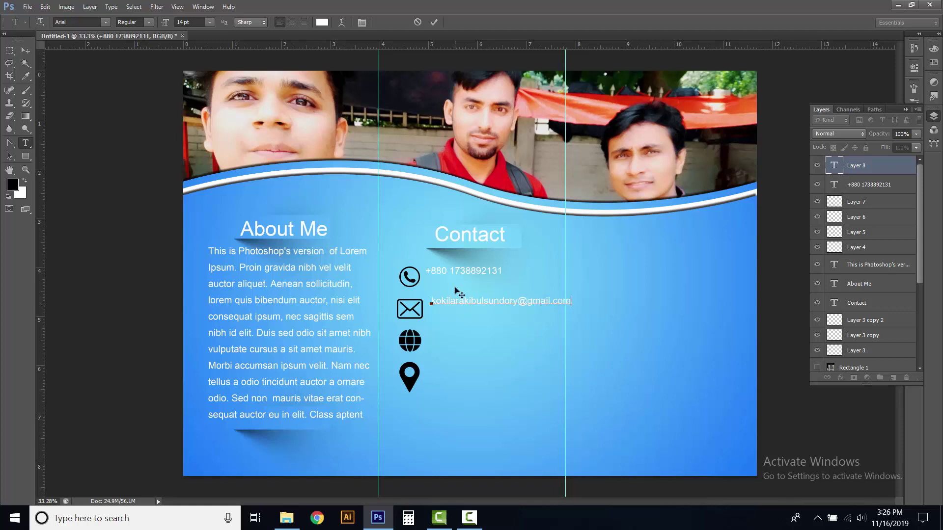
pyautogui.click(434, 22)
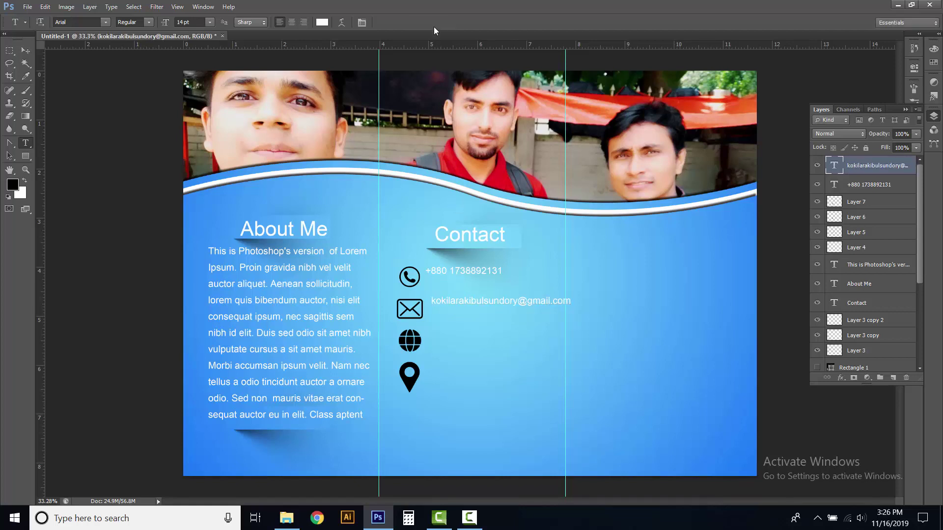
pyautogui.click(431, 338)
pyautogui.write('www.you')
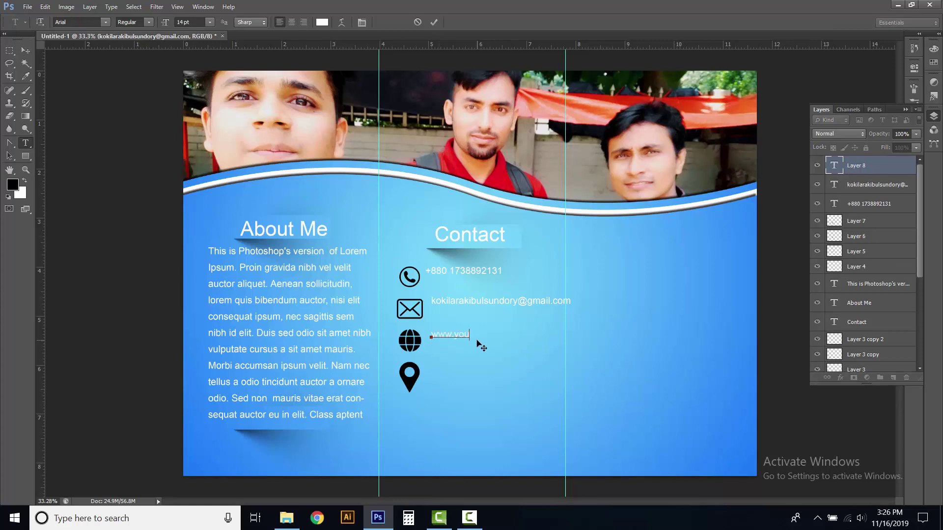
pyautogui.write('tube.com/bdnlrakib')
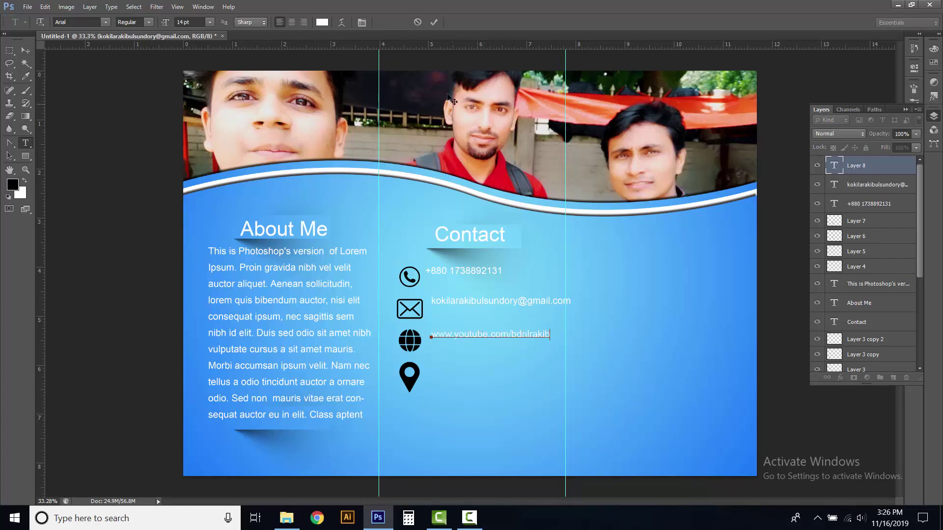
pyautogui.click(433, 22)
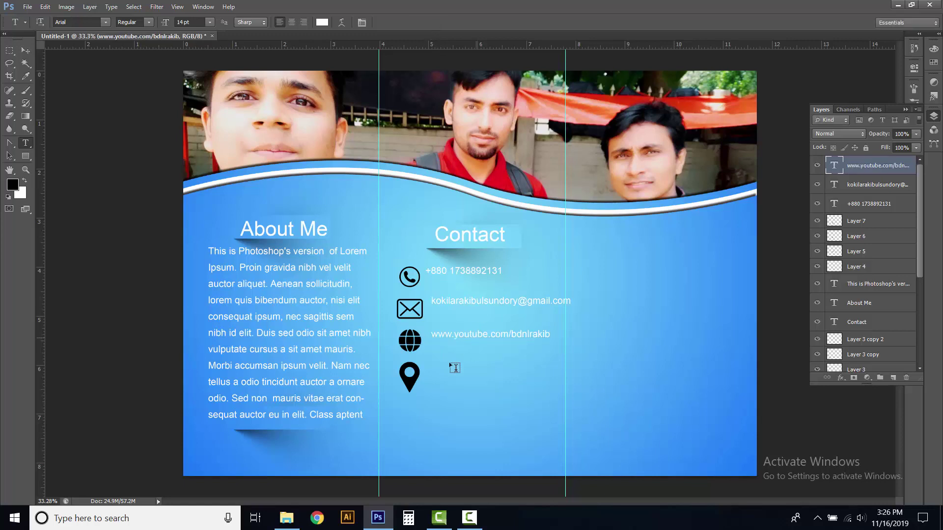
pyautogui.click(432, 379)
pyautogui.write('Lalpur, Na')
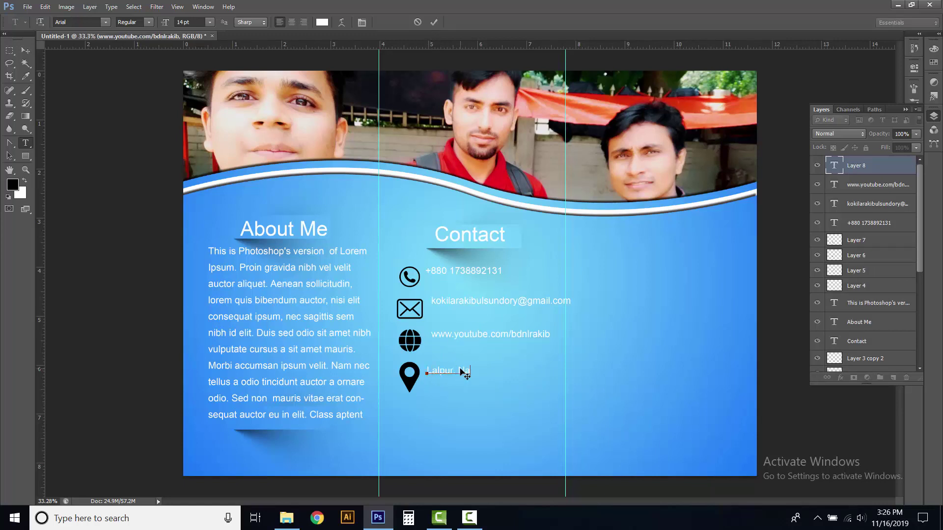
pyautogui.write('tore, Bangladesh')
pyautogui.click(433, 23)
pyautogui.click(25, 51)
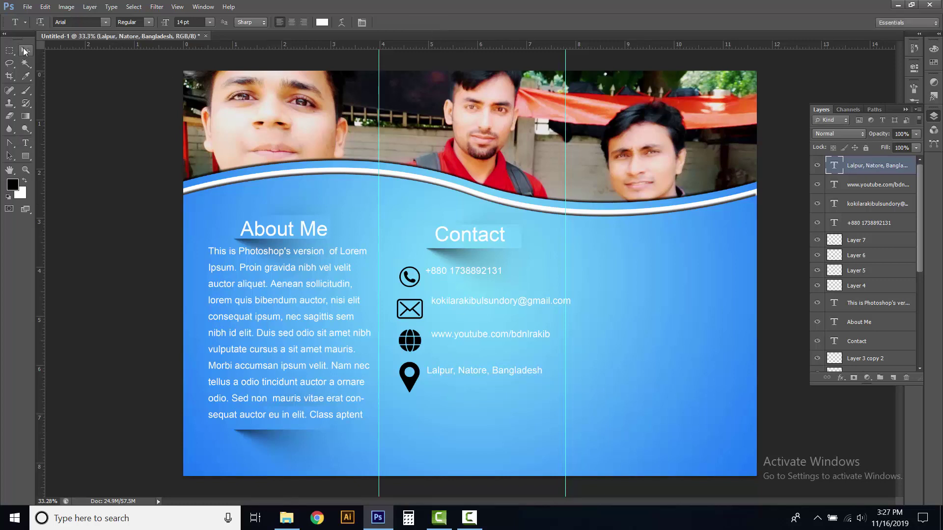
# Align the phone, e-mail, website and location text layers level with their icons
pyautogui.rightClick(456, 274)
pyautogui.click(480, 278)
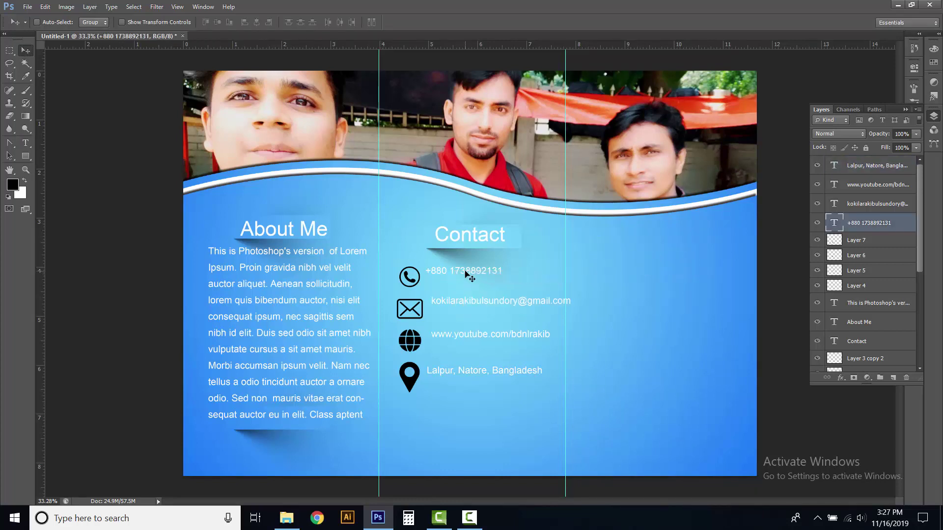
pyautogui.moveTo(464, 276); pyautogui.dragTo(465, 283)
pyautogui.rightClick(475, 305)
pyautogui.click(477, 307)
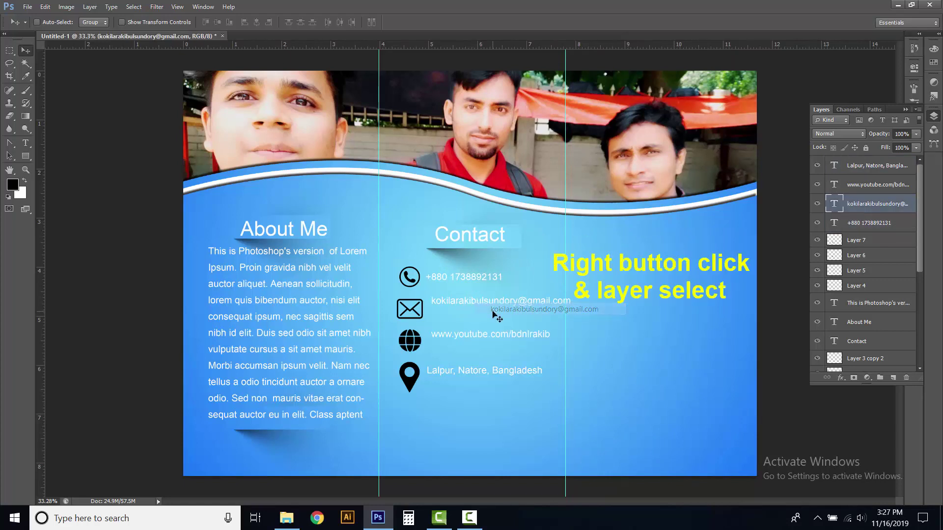
pyautogui.moveTo(473, 301); pyautogui.dragTo(467, 312)
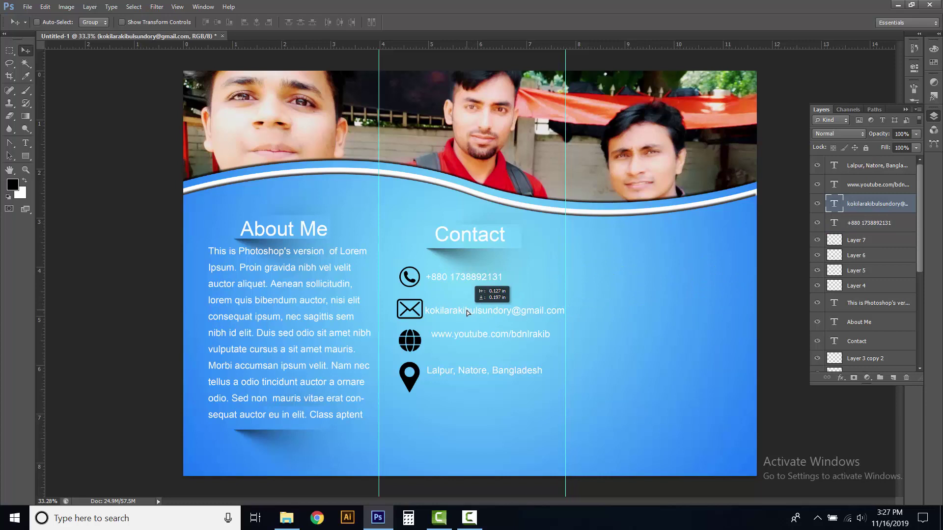
pyautogui.rightClick(471, 337)
pyautogui.click(486, 342)
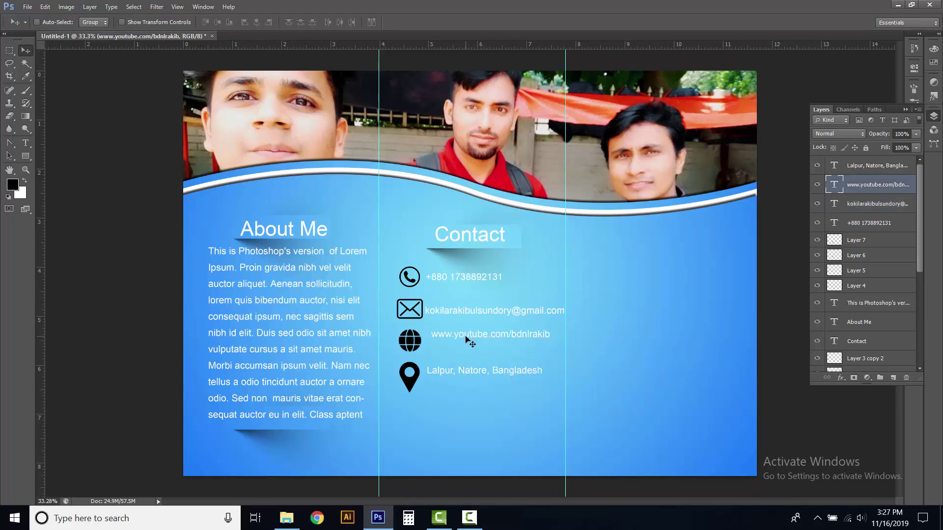
pyautogui.moveTo(463, 337); pyautogui.dragTo(457, 343)
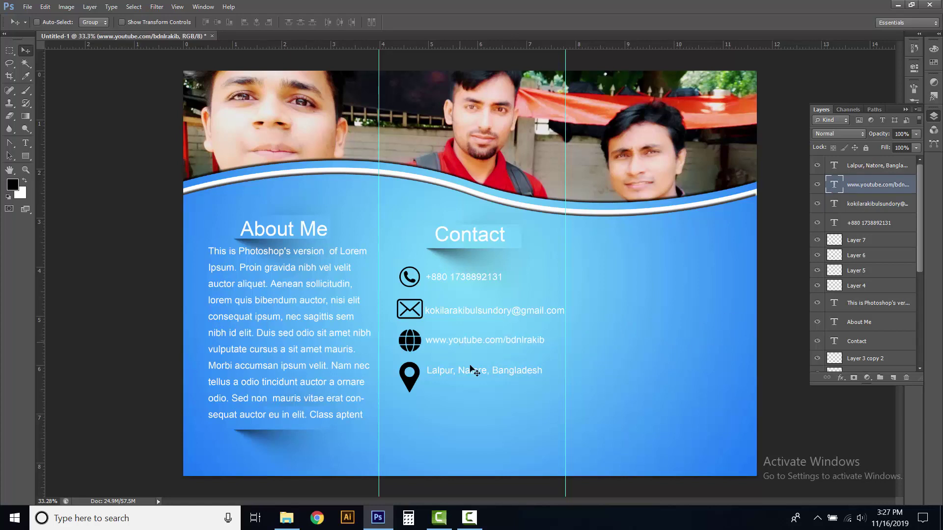
pyautogui.rightClick(469, 374)
pyautogui.click(482, 377)
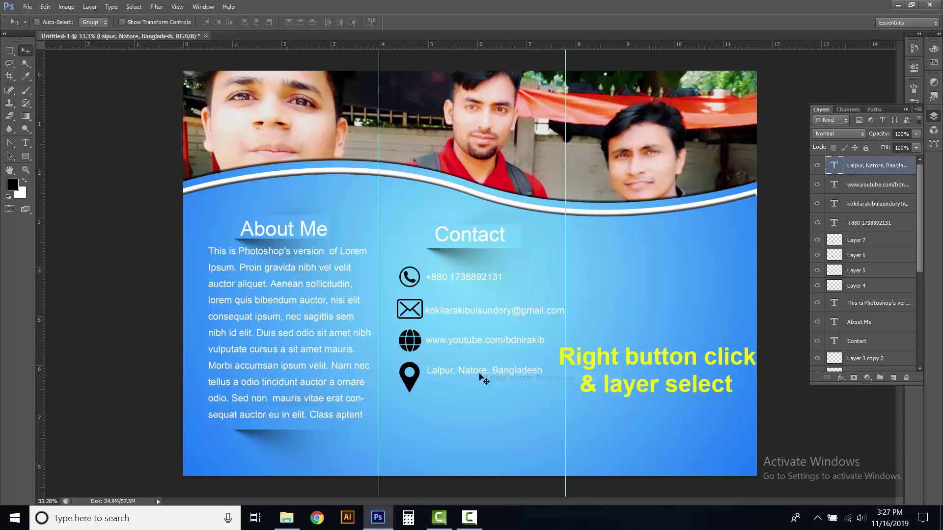
pyautogui.moveTo(474, 375); pyautogui.dragTo(475, 379)
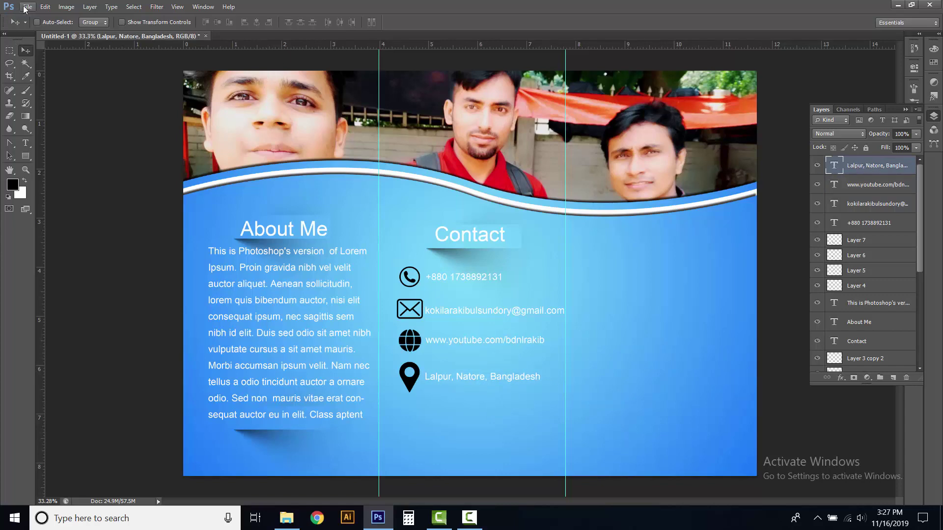
# Open the 24-10-2019-logo-design image as a separate document
pyautogui.click(27, 7)
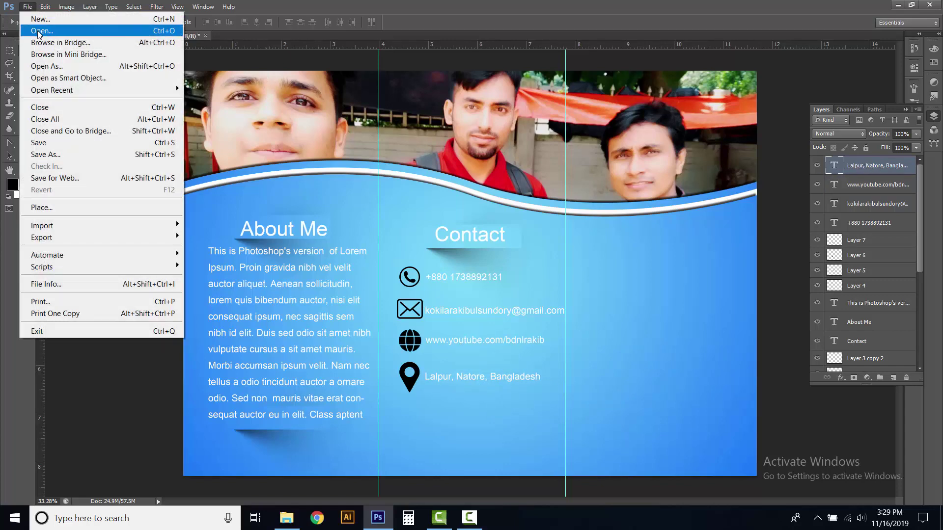
pyautogui.click(38, 31)
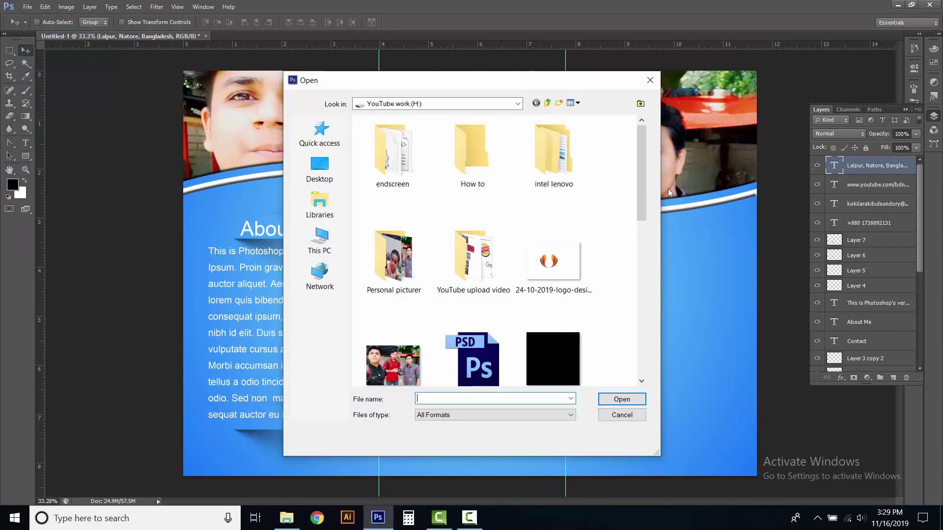
pyautogui.scroll(-1, 639, 164)
pyautogui.click(551, 204)
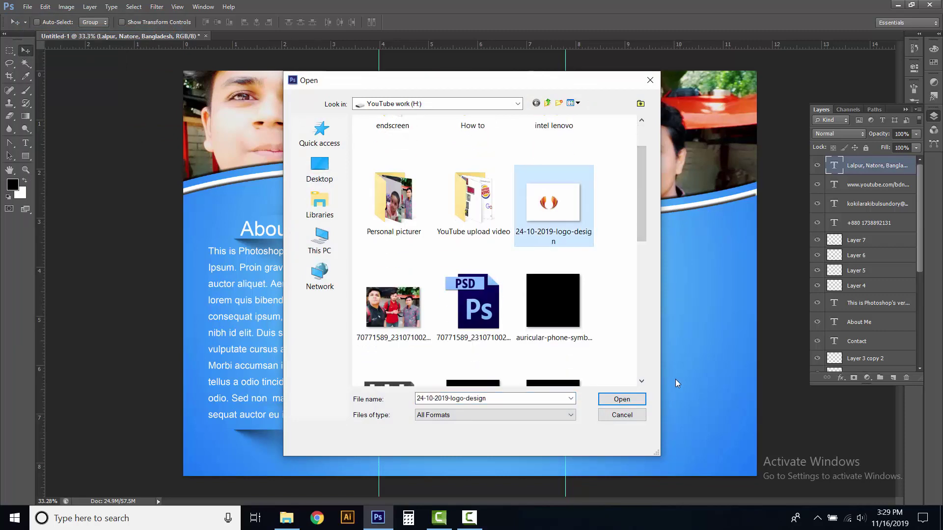
pyautogui.click(622, 399)
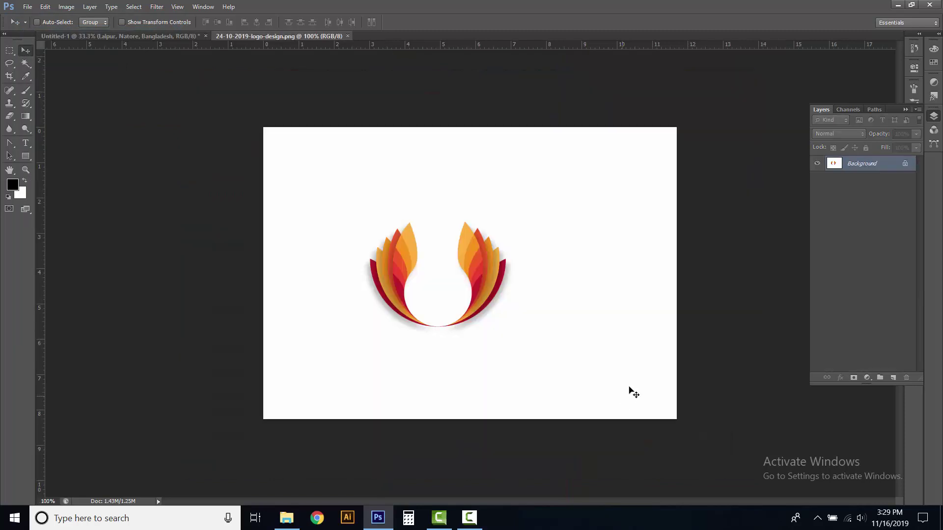
# Unlock the background as Layer 0, Magic Wand the white area, clear it, and deselect
pyautogui.doubleClick(859, 165)
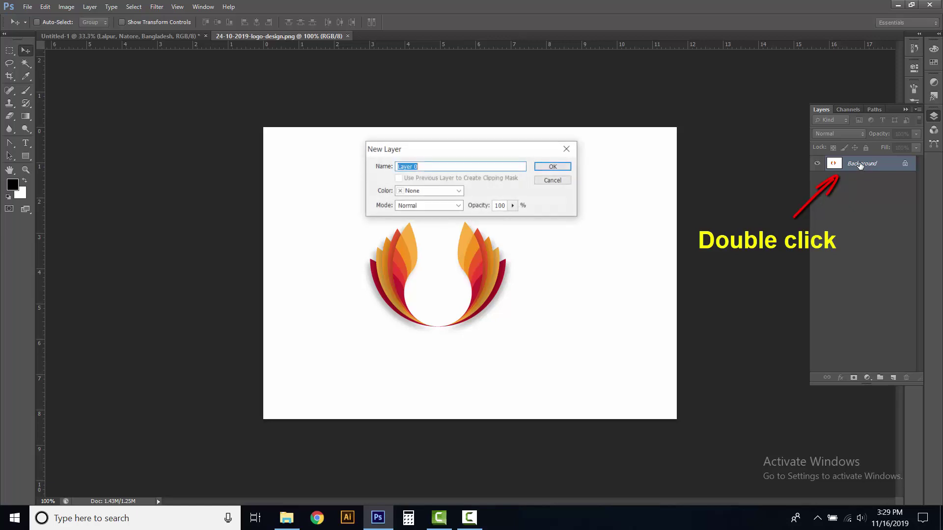
pyautogui.click(563, 168)
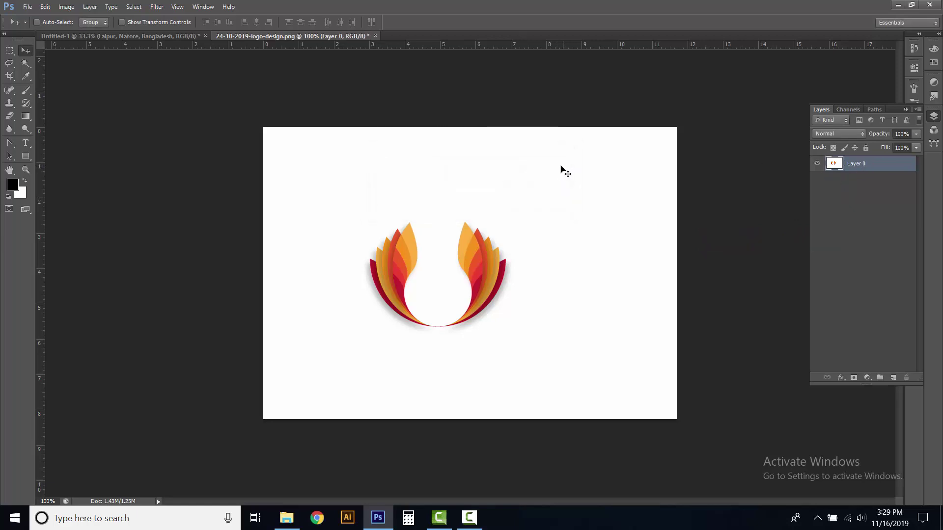
pyautogui.click(26, 65)
pyautogui.click(58, 71)
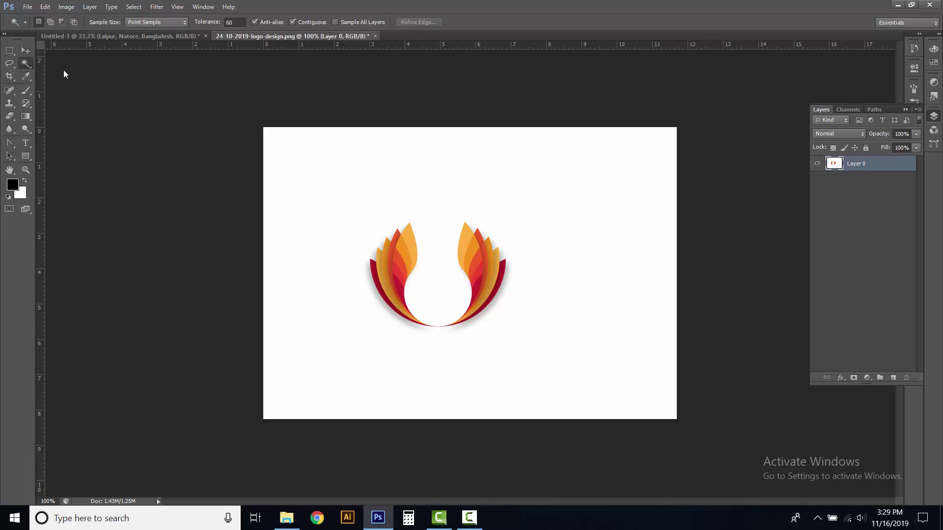
pyautogui.click(334, 239)
pyautogui.click(45, 7)
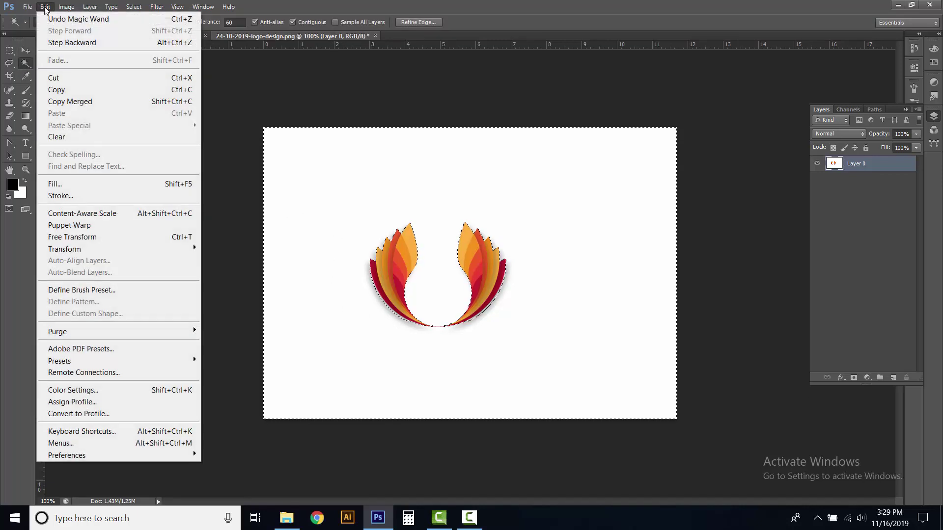
pyautogui.click(69, 137)
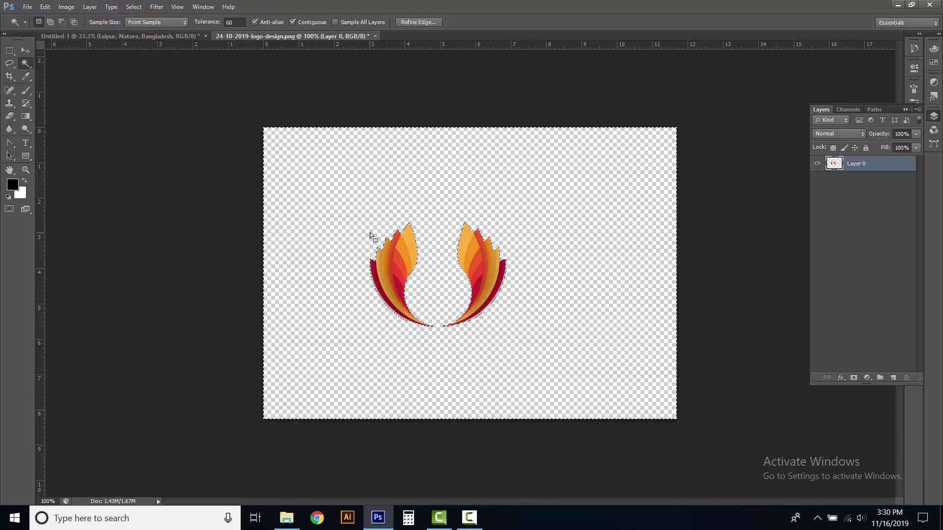
pyautogui.click(25, 50)
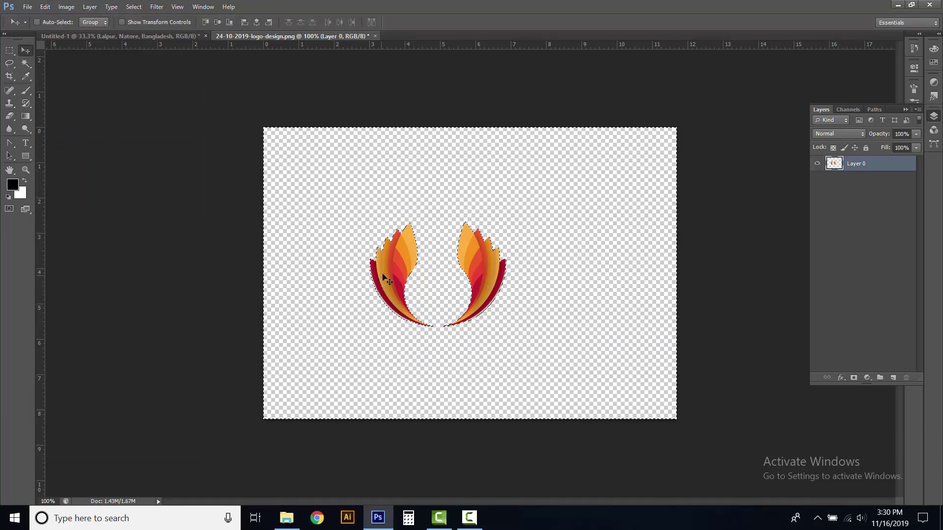
pyautogui.click(138, 7)
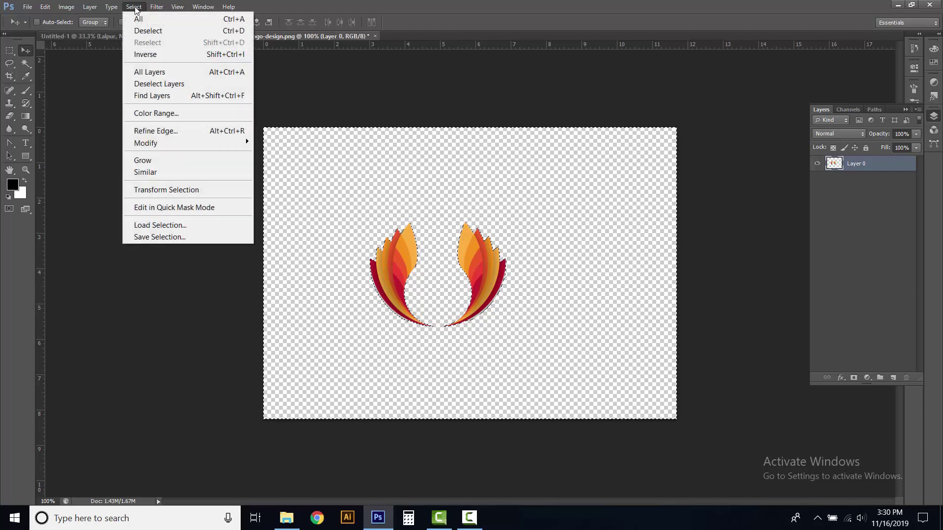
pyautogui.click(148, 29)
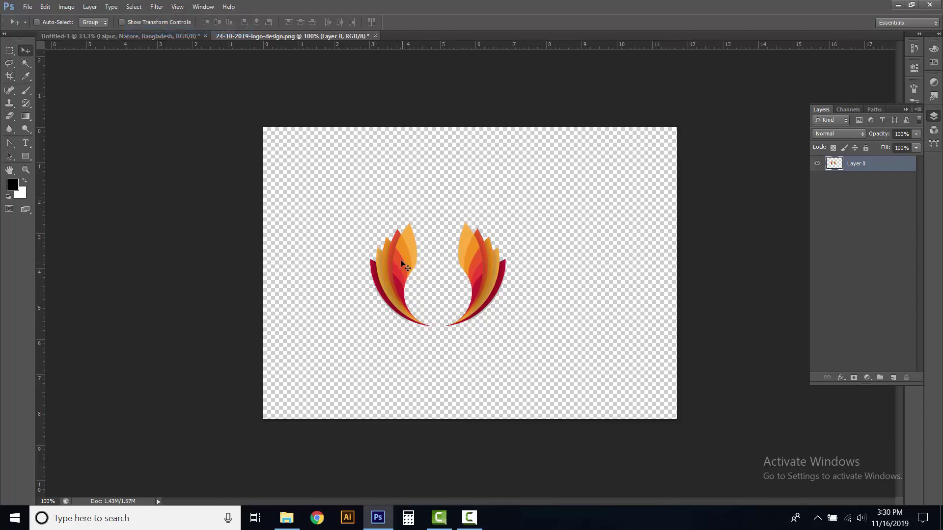
# Drag the flame logo into Untitled-1, scale it to about 136%, and nudge it into place
pyautogui.moveTo(407, 268); pyautogui.dragTo(644, 267)
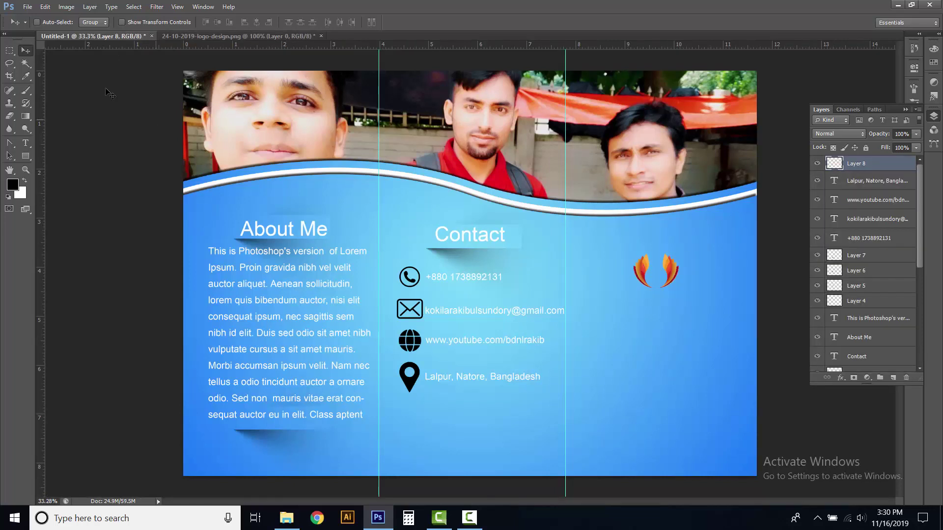
pyautogui.click(43, 7)
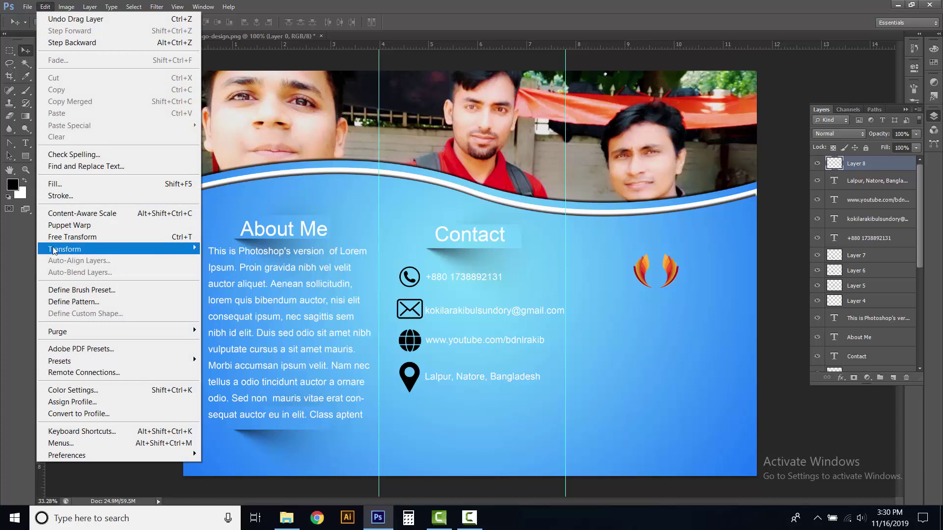
pyautogui.click(55, 237)
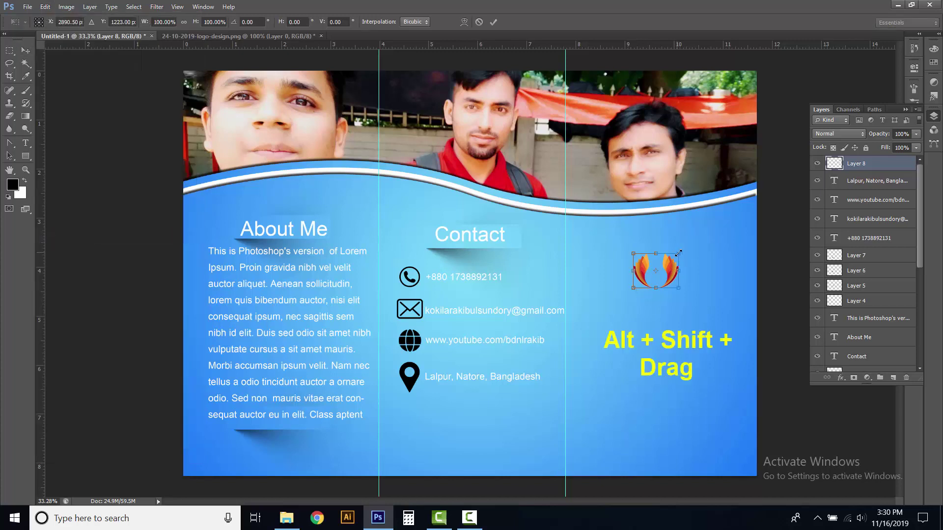
pyautogui.moveTo(690, 250); pyautogui.dragTo(698, 243)
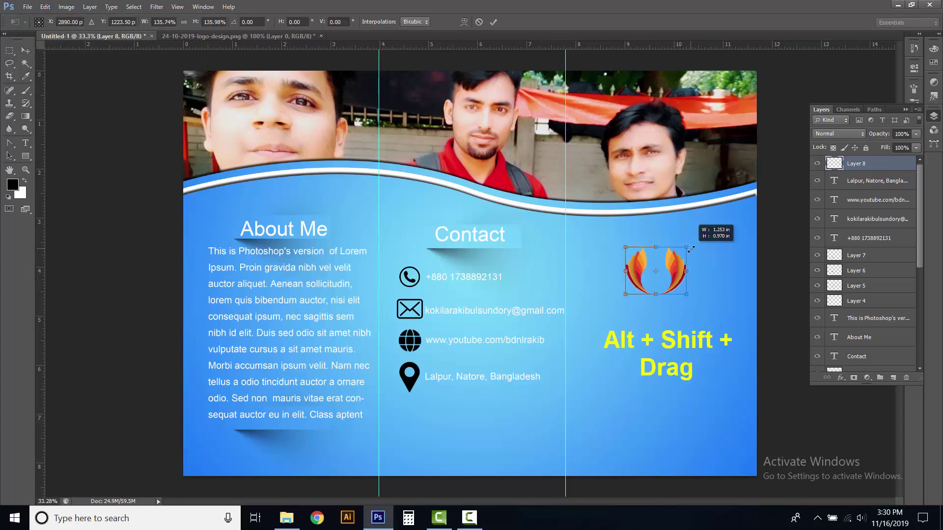
pyautogui.click(493, 22)
pyautogui.moveTo(676, 273); pyautogui.dragTo(682, 276)
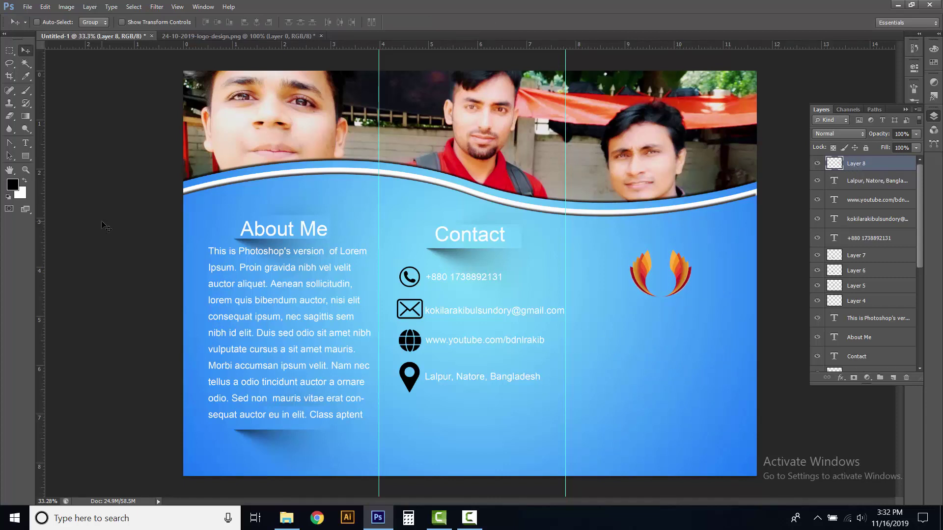
# Start a white headline under the logo reading 'BUSINESS' at 36 pt
pyautogui.click(27, 145)
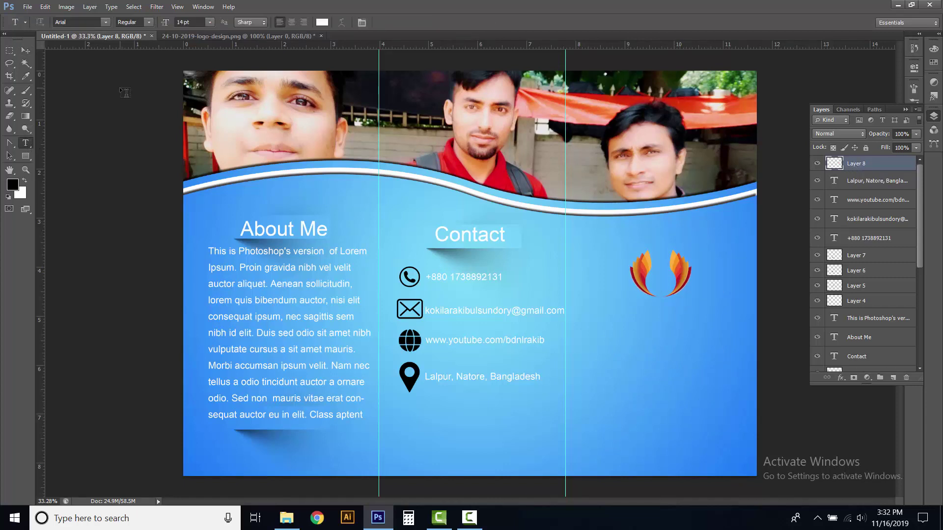
pyautogui.click(209, 22)
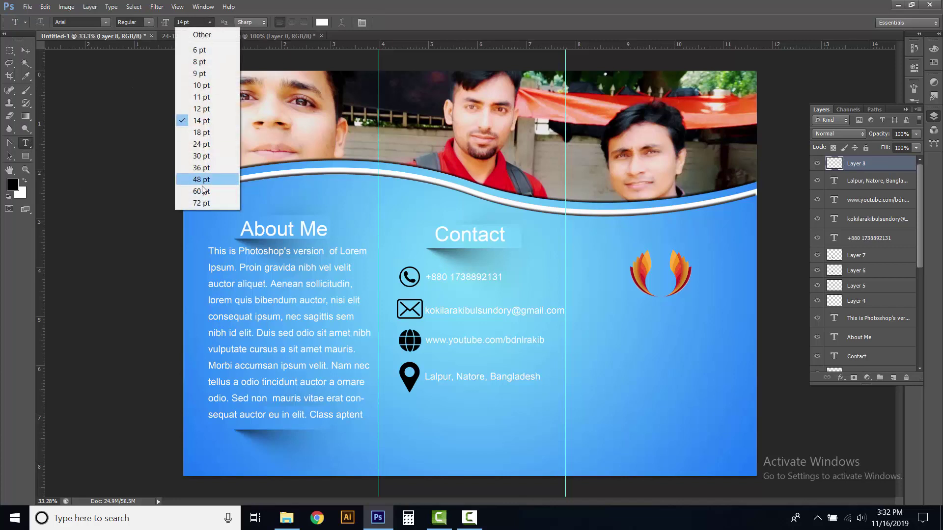
pyautogui.click(202, 190)
pyautogui.click(609, 320)
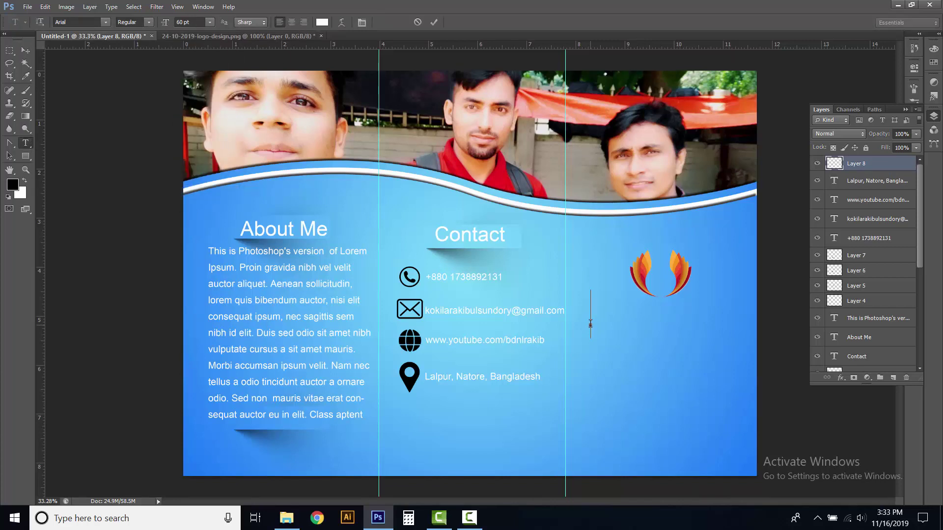
pyautogui.write('B')
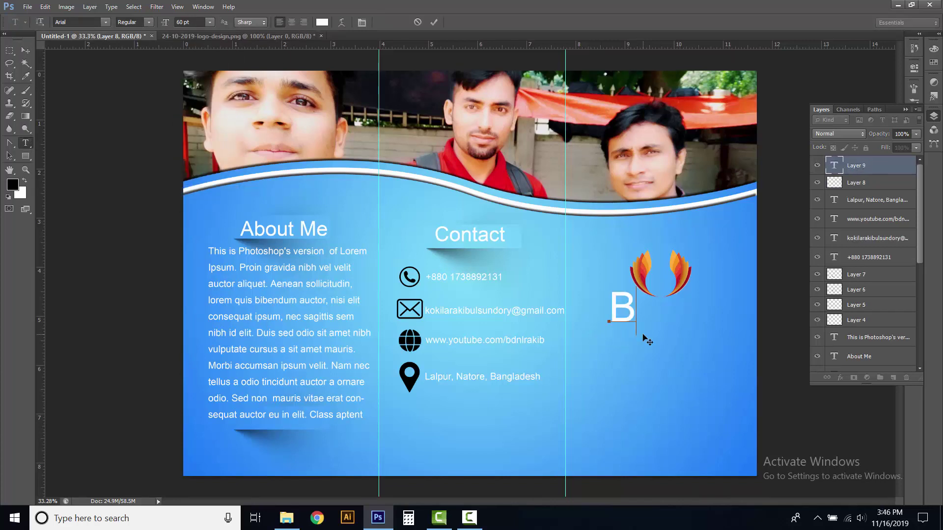
pyautogui.write('USINE')
pyautogui.hotkey('shift', 'Left')
pyautogui.hotkey('shift', 'Left')
pyautogui.hotkey('shift', 'Left')
pyautogui.hotkey('shift', 'Left')
pyautogui.hotkey('shift', 'Left')
pyautogui.hotkey('shift', 'Left')
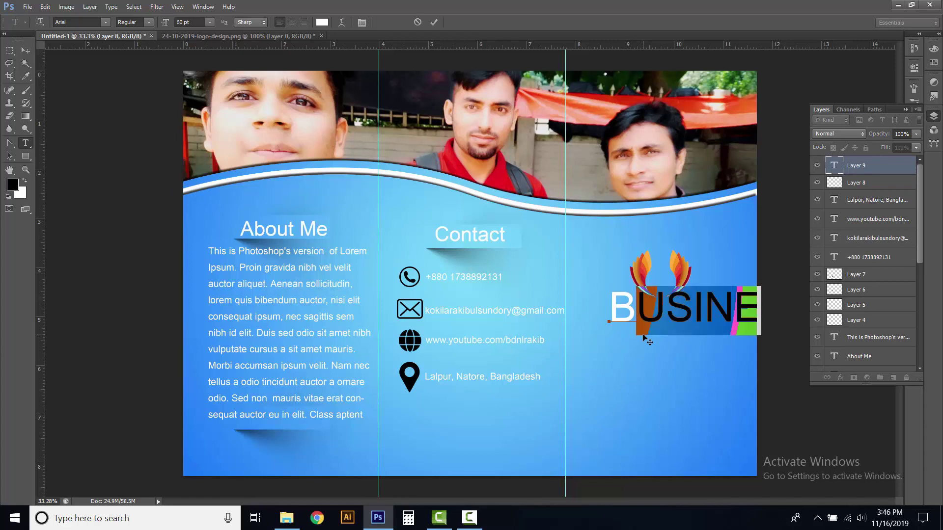
pyautogui.click(208, 22)
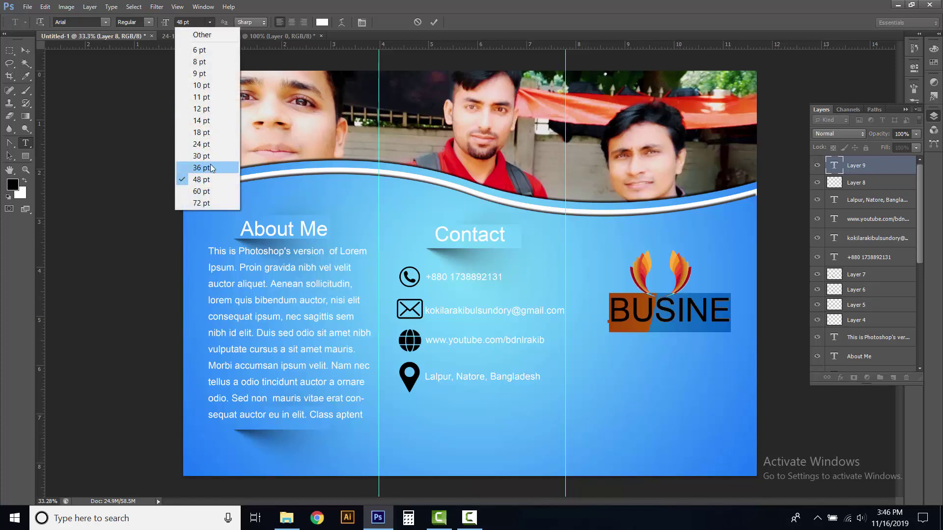
pyautogui.click(214, 169)
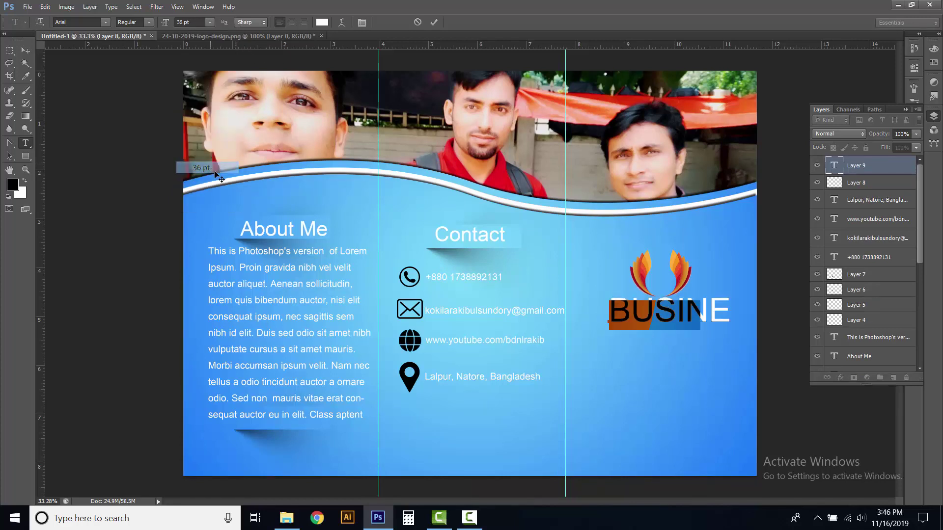
pyautogui.click(700, 311)
pyautogui.write('SS')
# Add 'BROCHURI' and 'HEADLINE' lines, commit, and move the headline lower
pyautogui.press('Return')
pyautogui.write('BRO')
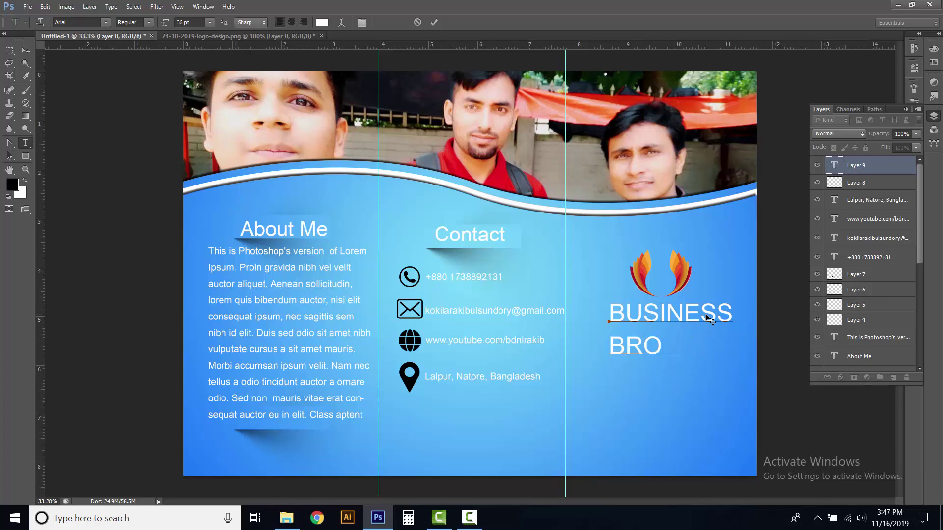
pyautogui.write('CHURI')
pyautogui.press('Return')
pyautogui.write('HEA')
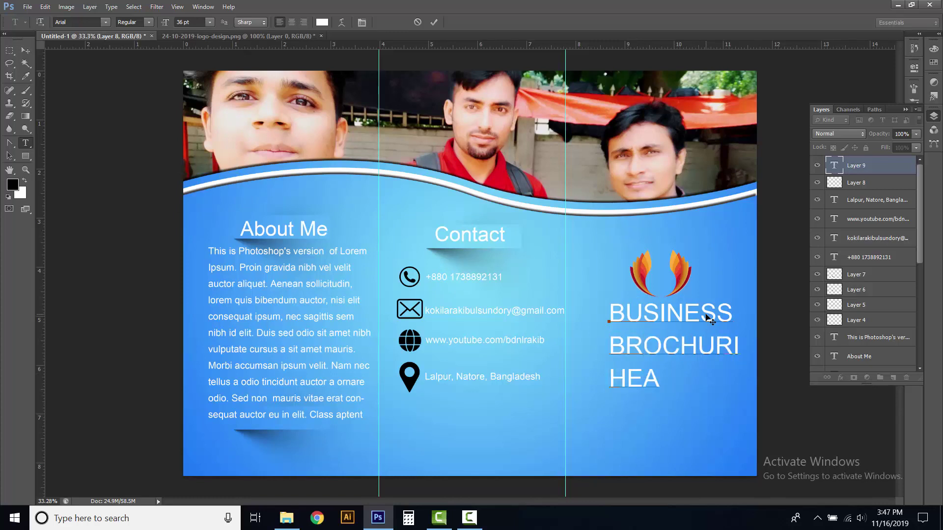
pyautogui.write('DLINE')
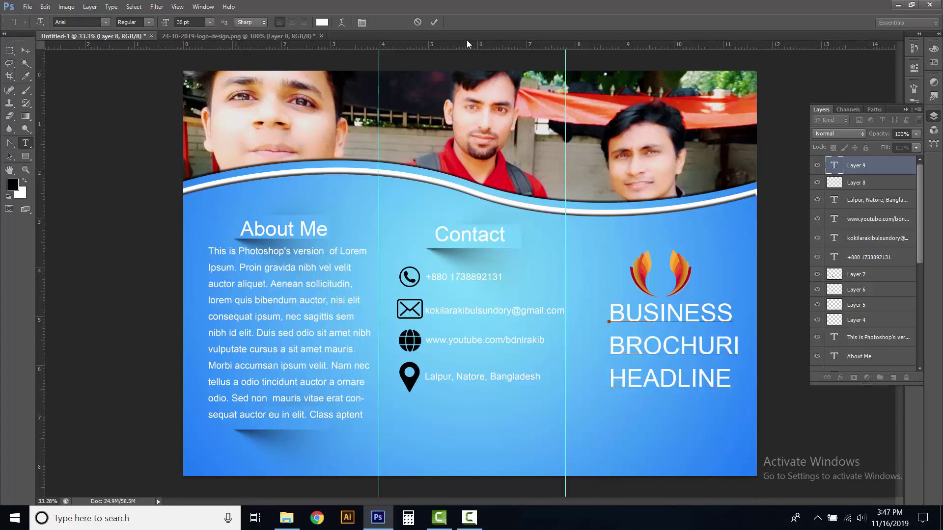
pyautogui.click(433, 22)
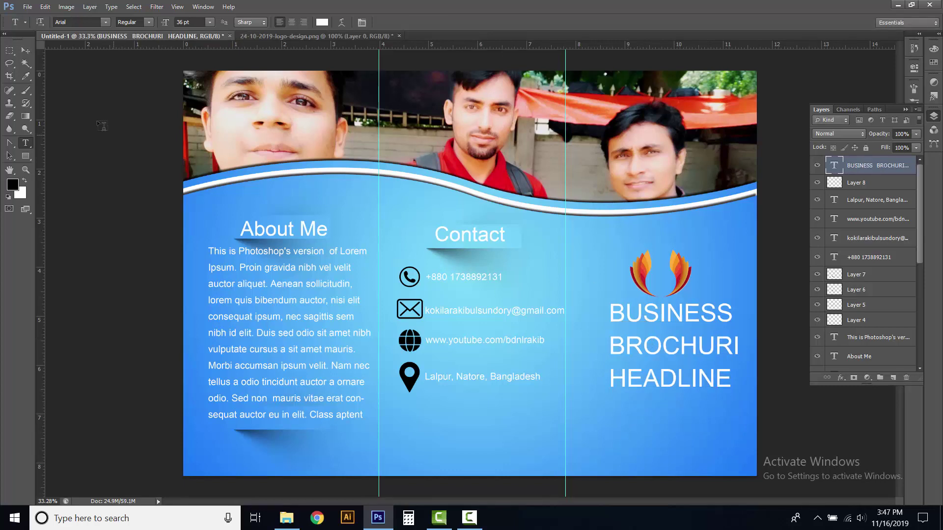
pyautogui.click(27, 51)
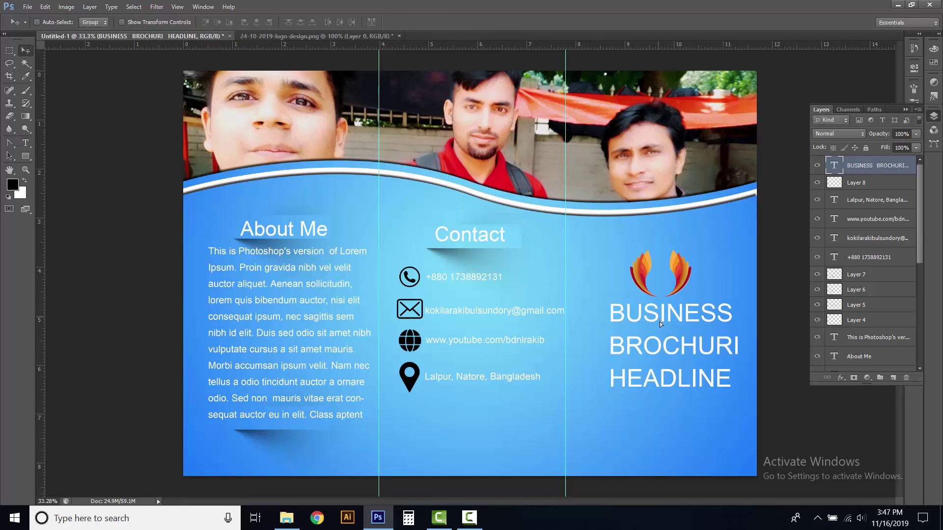
pyautogui.moveTo(659, 322); pyautogui.dragTo(651, 338)
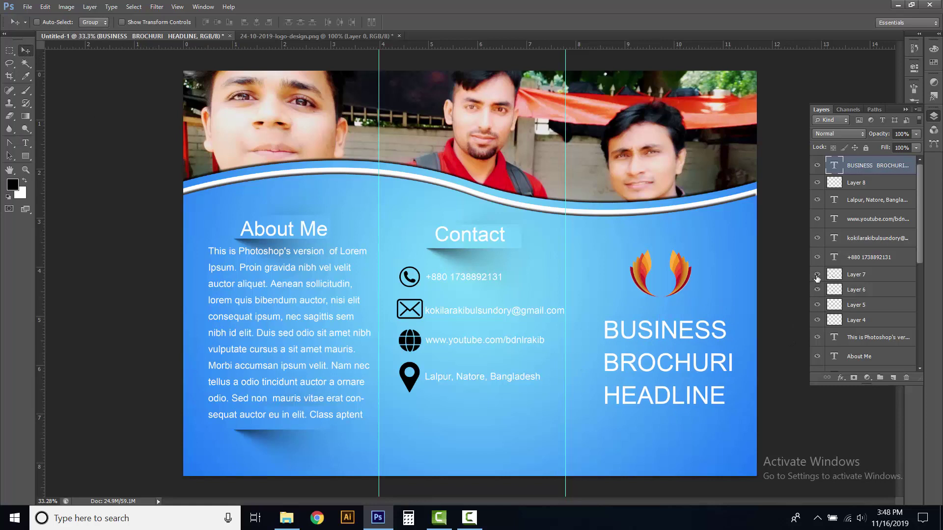
# Identify the location pin and globe layers, then move the Contact heading layer up among the contact layers
pyautogui.click(817, 276)
pyautogui.click(817, 276)
pyautogui.click(816, 290)
pyautogui.click(816, 291)
pyautogui.click(855, 205)
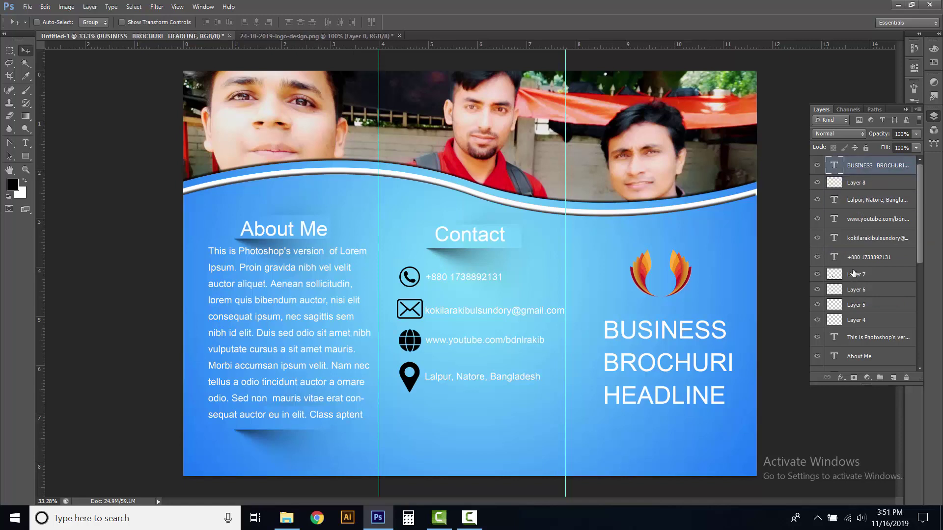
pyautogui.scroll(-2, 850, 294)
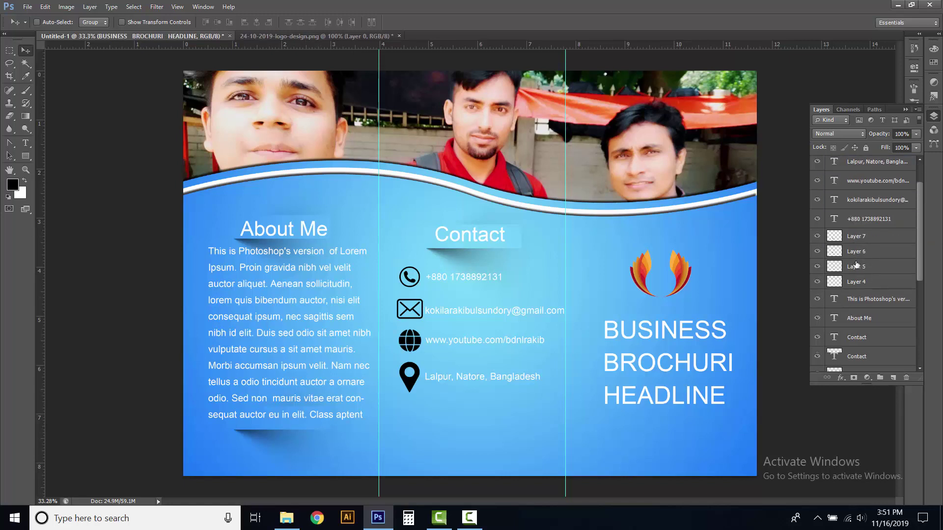
pyautogui.moveTo(839, 332); pyautogui.dragTo(841, 229)
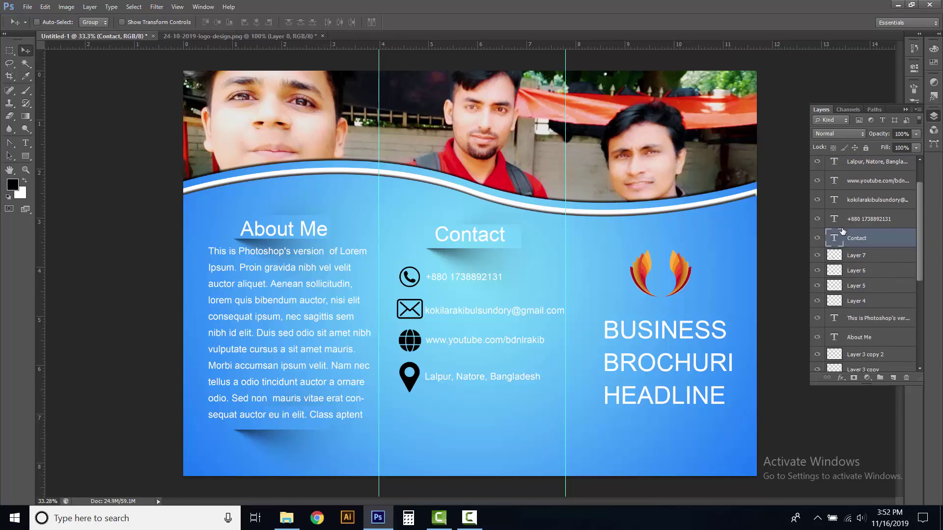
pyautogui.scroll(2, 842, 230)
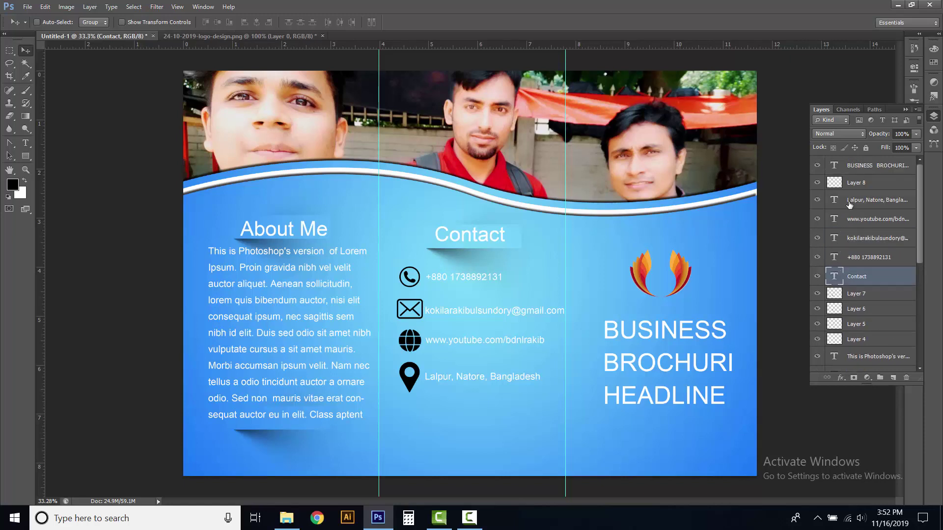
pyautogui.click(849, 201)
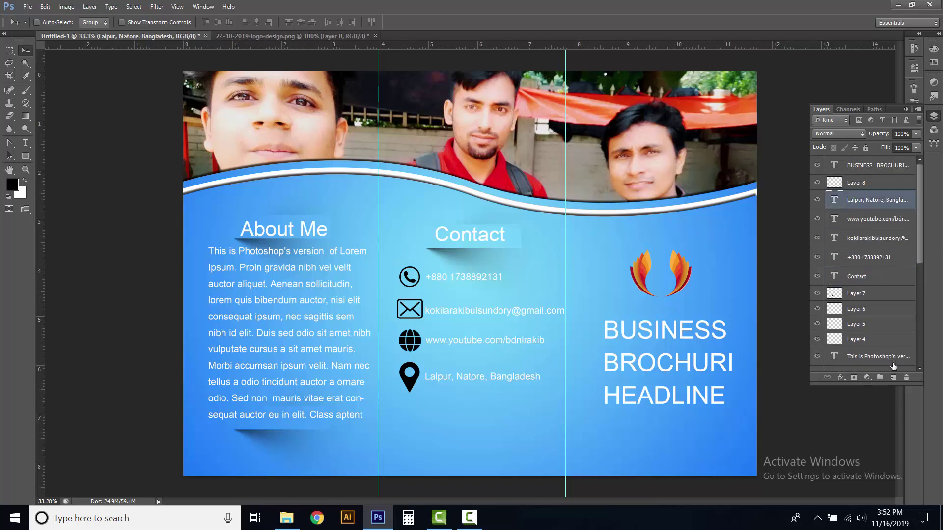
# Gather the address, YouTube, e-mail, phone, Contact heading, pin, globe, Layer 5 and Layer 4 into Group 1
pyautogui.click(879, 378)
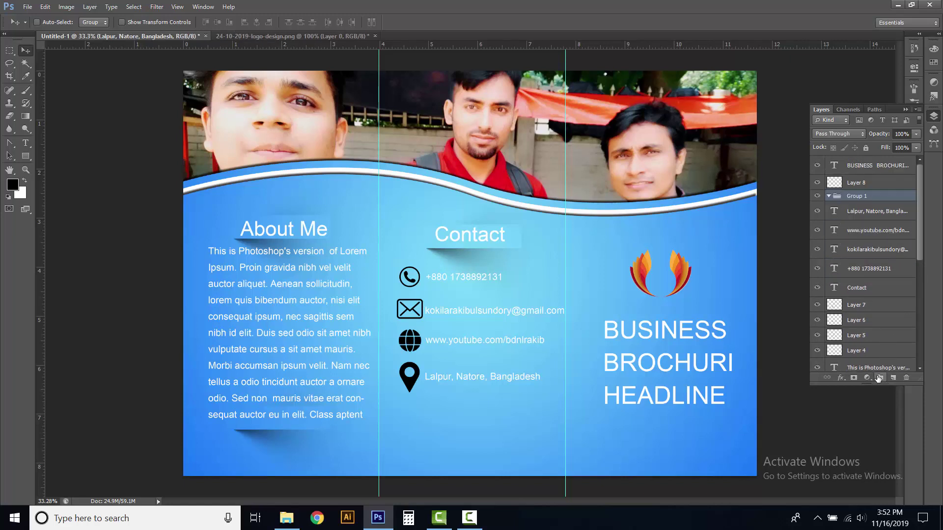
pyautogui.click(841, 216)
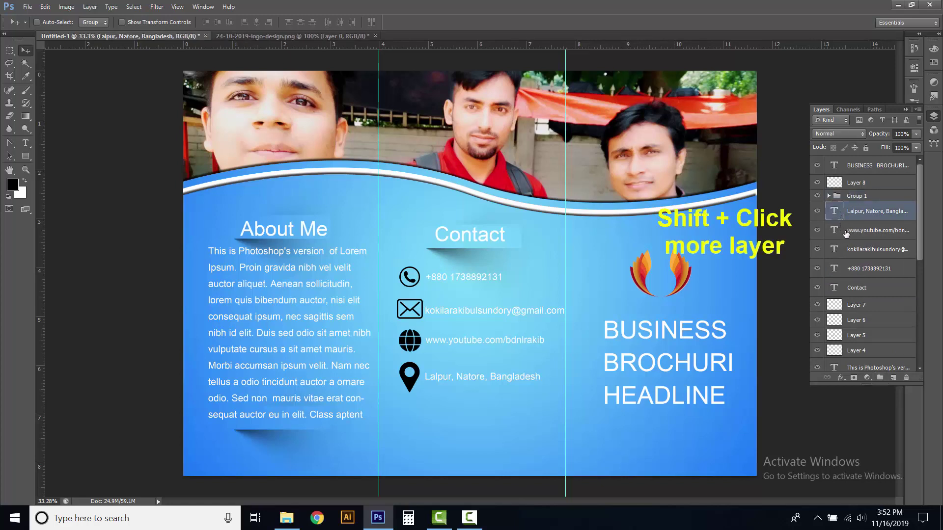
pyautogui.keyDown('shift'); pyautogui.click(845, 232); pyautogui.keyUp('shift')
pyautogui.keyDown('shift'); pyautogui.click(847, 253); pyautogui.keyUp('shift')
pyautogui.keyDown('shift'); pyautogui.click(846, 271); pyautogui.keyUp('shift')
pyautogui.keyDown('shift'); pyautogui.click(847, 290); pyautogui.keyUp('shift')
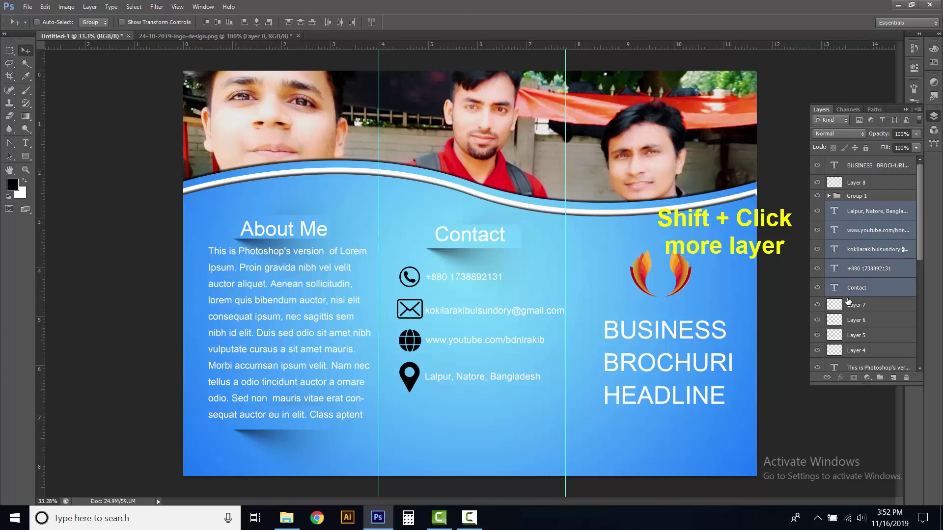
pyautogui.keyDown('shift'); pyautogui.click(849, 308); pyautogui.keyUp('shift')
pyautogui.keyDown('shift'); pyautogui.click(847, 322); pyautogui.keyUp('shift')
pyautogui.keyDown('shift'); pyautogui.click(849, 337); pyautogui.keyUp('shift')
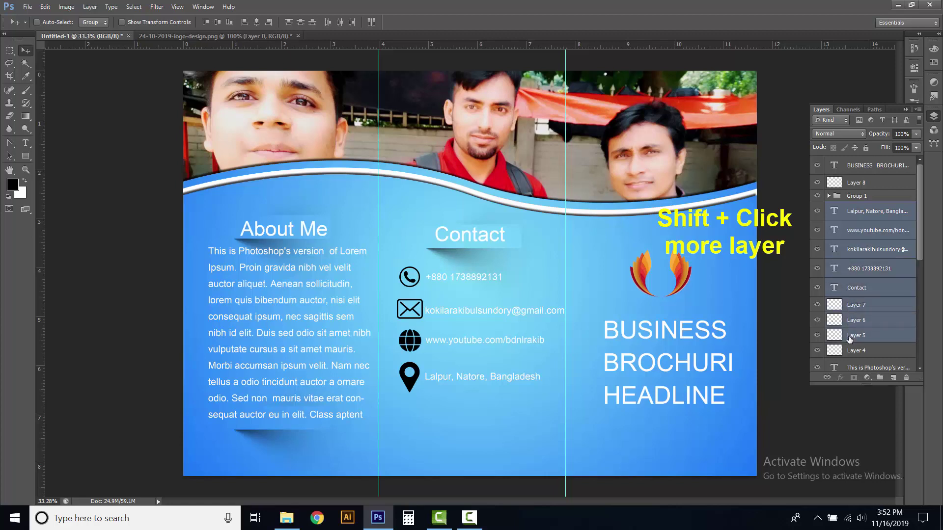
pyautogui.keyDown('shift'); pyautogui.click(851, 350); pyautogui.keyUp('shift')
pyautogui.scroll(-1, 858, 334)
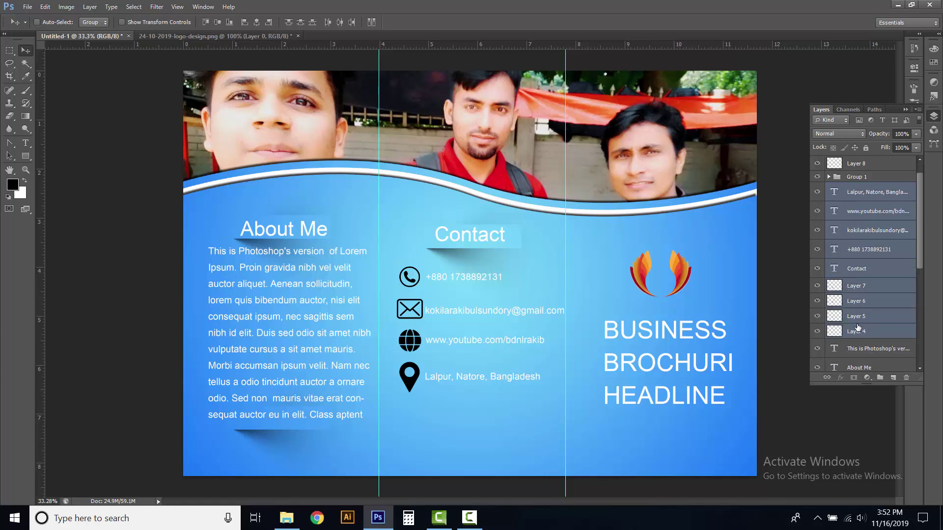
pyautogui.scroll(1, 856, 324)
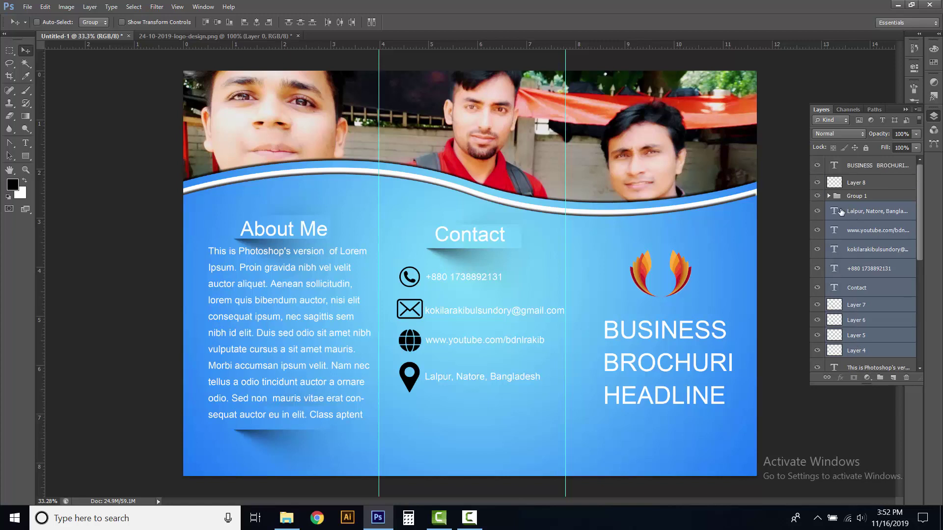
pyautogui.moveTo(840, 212); pyautogui.dragTo(839, 196)
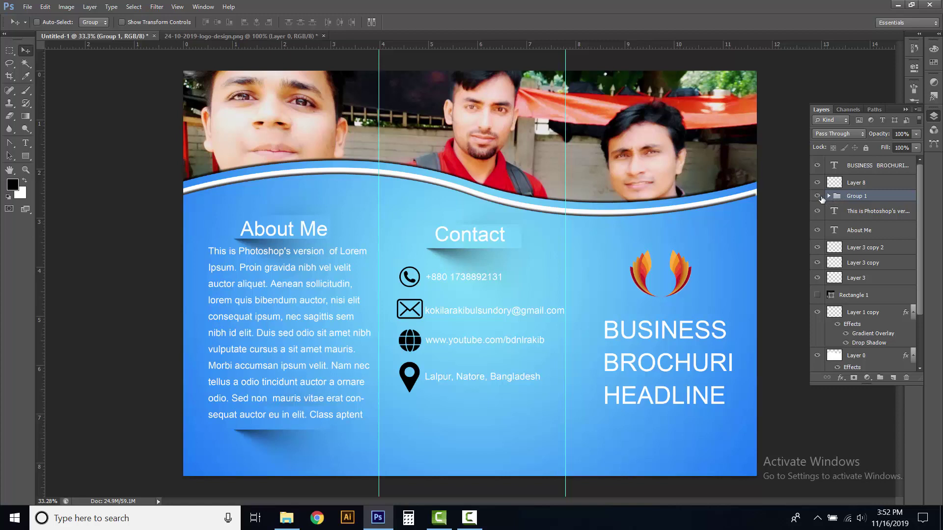
pyautogui.click(816, 196)
pyautogui.click(817, 196)
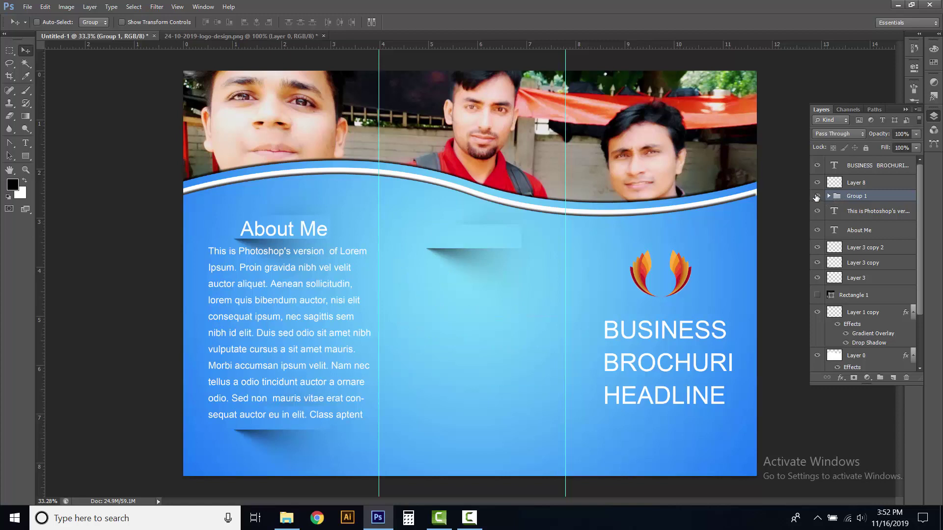
# Put the headline text and flame logo layers into a new Group 2
pyautogui.click(858, 166)
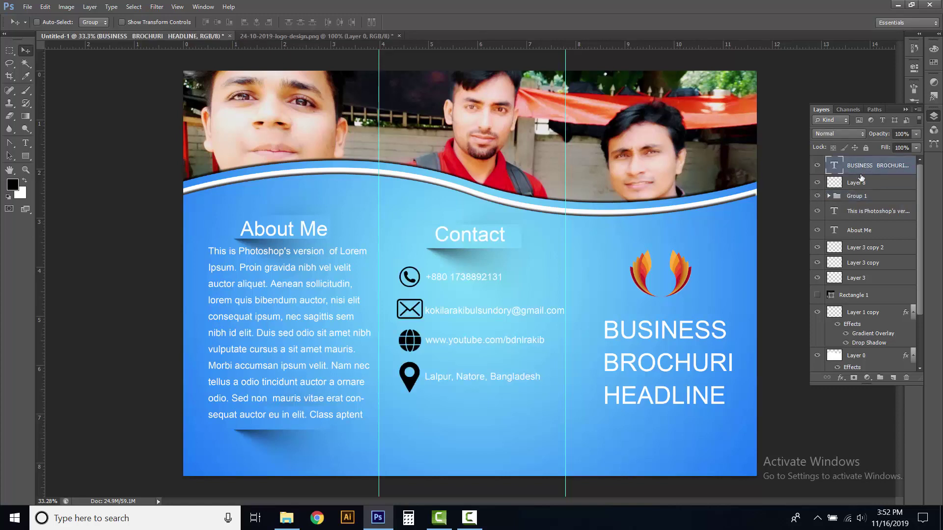
pyautogui.click(879, 378)
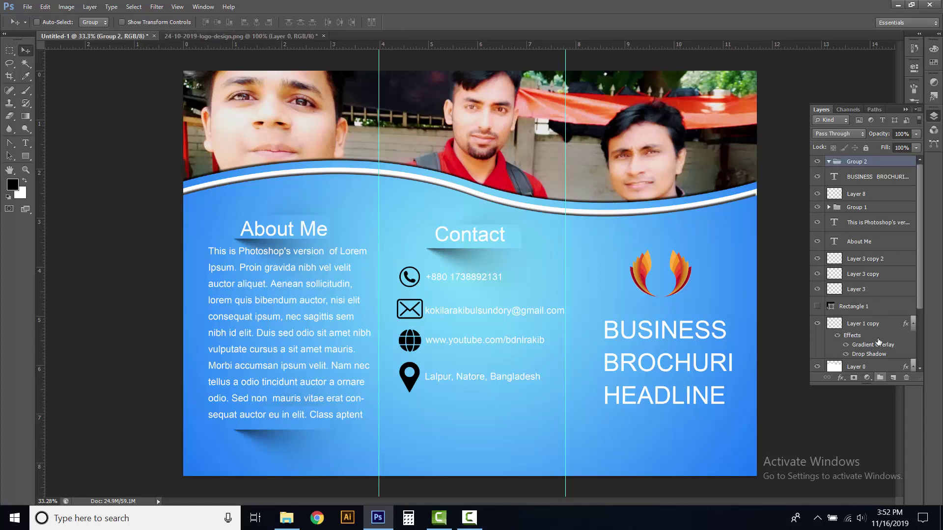
pyautogui.click(843, 182)
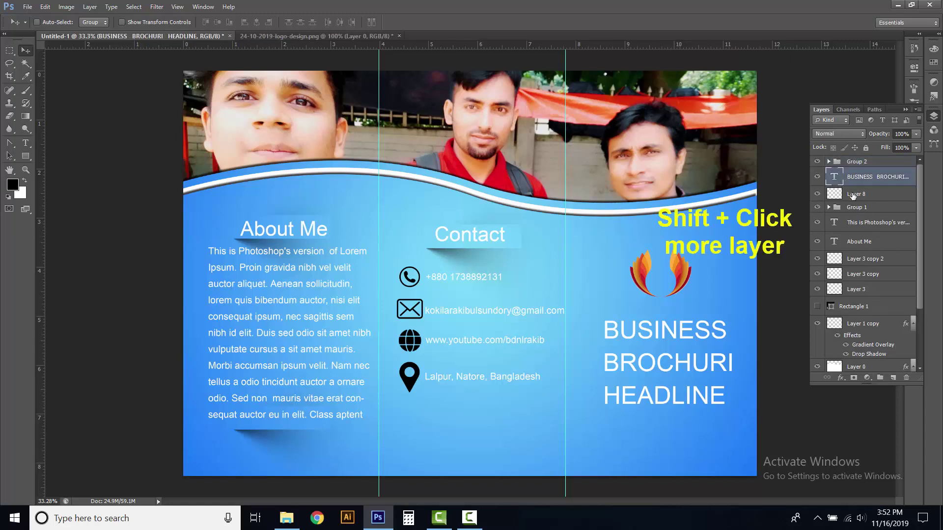
pyautogui.keyDown('shift'); pyautogui.click(853, 196); pyautogui.keyUp('shift')
pyautogui.moveTo(853, 183); pyautogui.dragTo(836, 164)
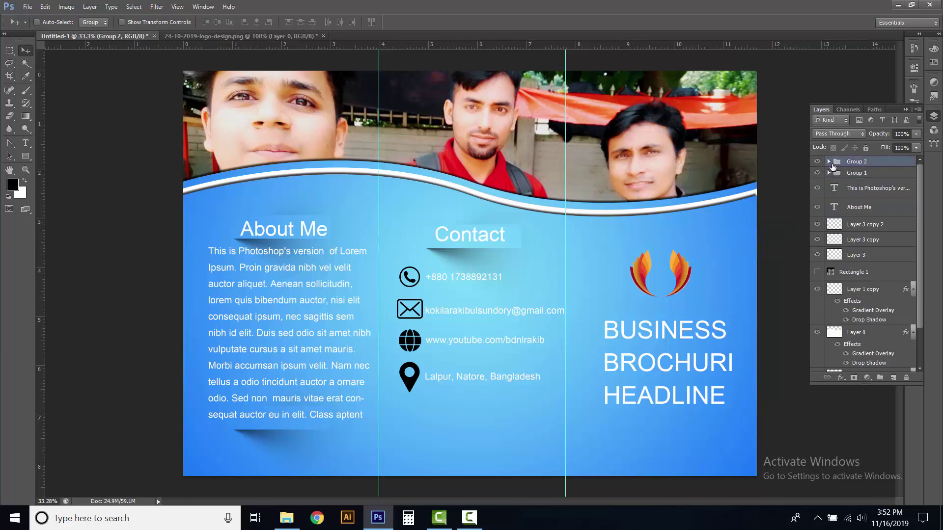
pyautogui.click(817, 162)
pyautogui.click(817, 162)
# Put the About Me heading and paragraph layers into a new Group 3
pyautogui.click(849, 190)
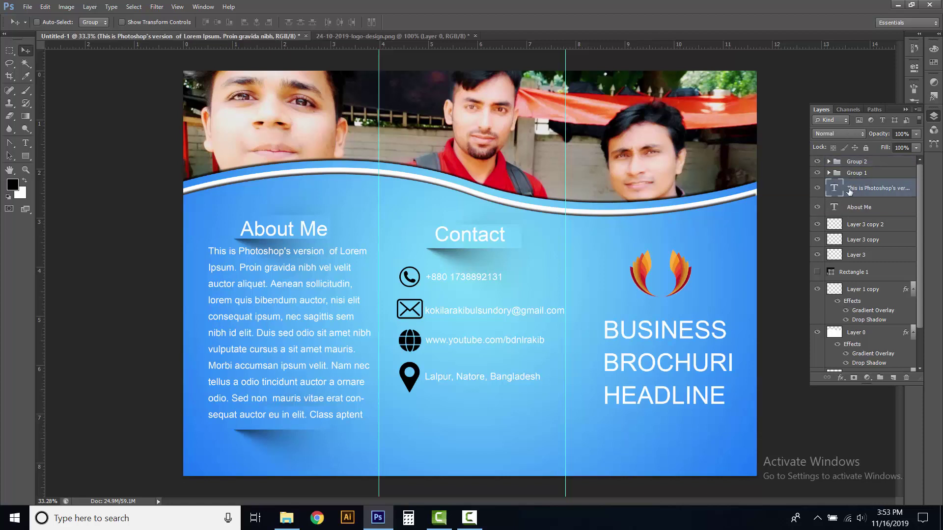
pyautogui.click(879, 377)
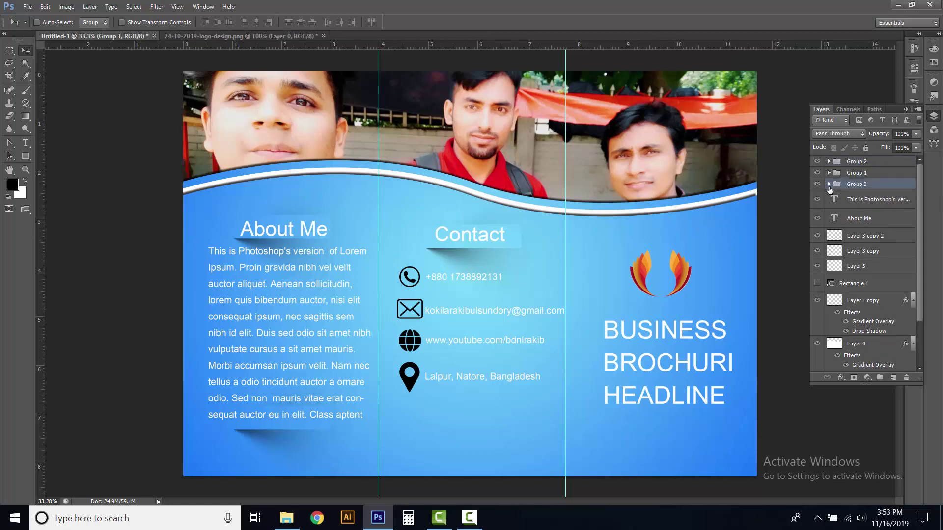
pyautogui.click(843, 204)
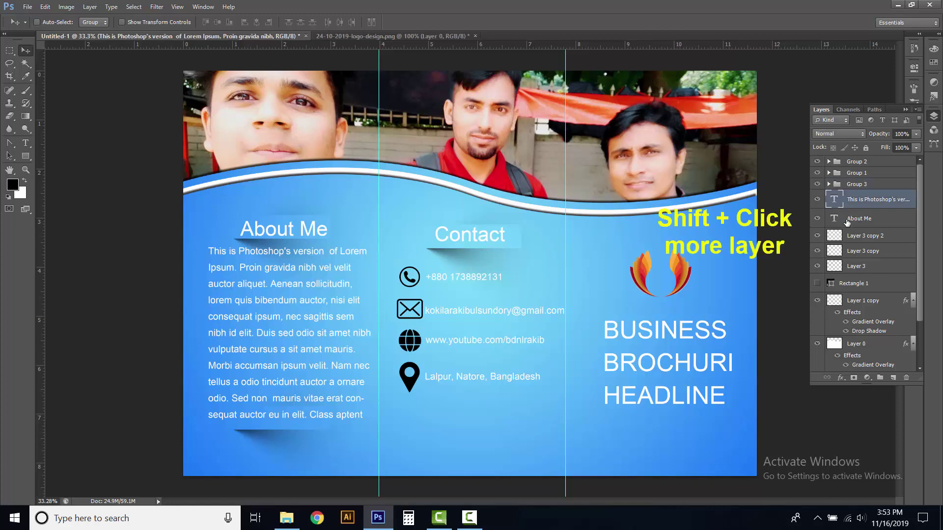
pyautogui.keyDown('shift'); pyautogui.click(847, 222); pyautogui.keyUp('shift')
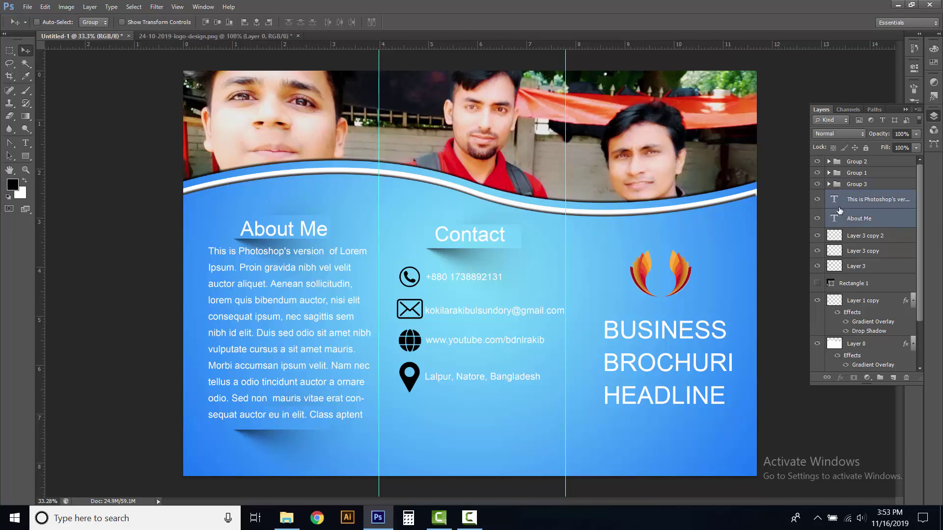
pyautogui.moveTo(834, 203); pyautogui.dragTo(837, 185)
pyautogui.click(817, 184)
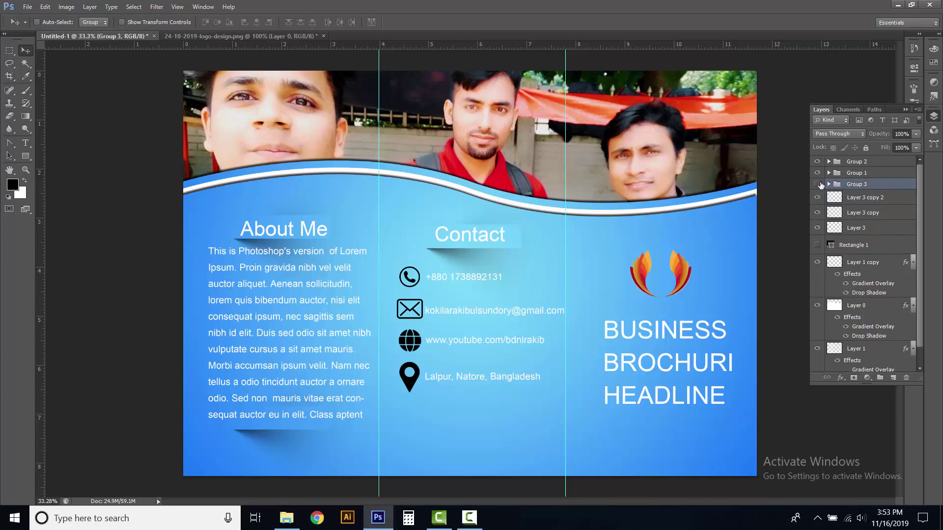
pyautogui.click(818, 184)
# Put the shadow layers Layer 3, Layer 3 copy and Layer 3 copy 2 into a new Group 4
pyautogui.click(849, 198)
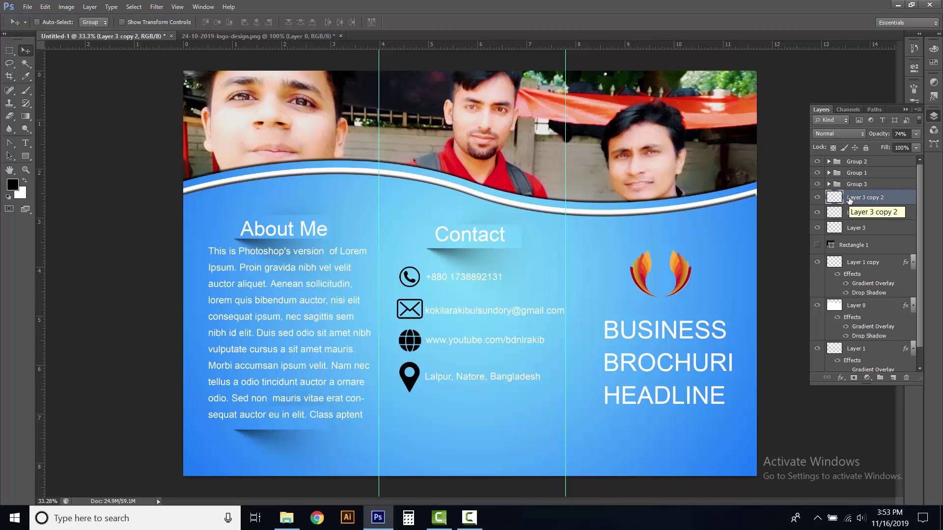
pyautogui.click(882, 377)
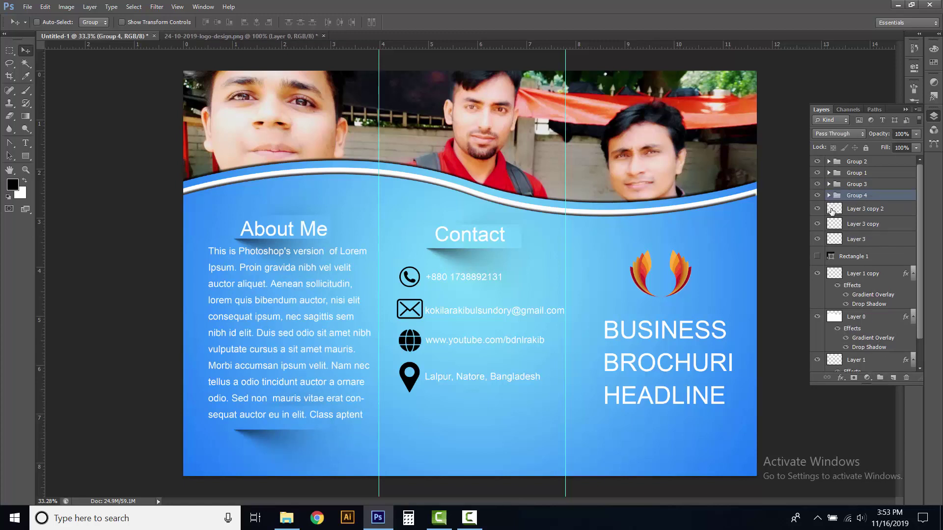
pyautogui.click(850, 208)
pyautogui.keyDown('shift'); pyautogui.click(834, 227); pyautogui.keyUp('shift')
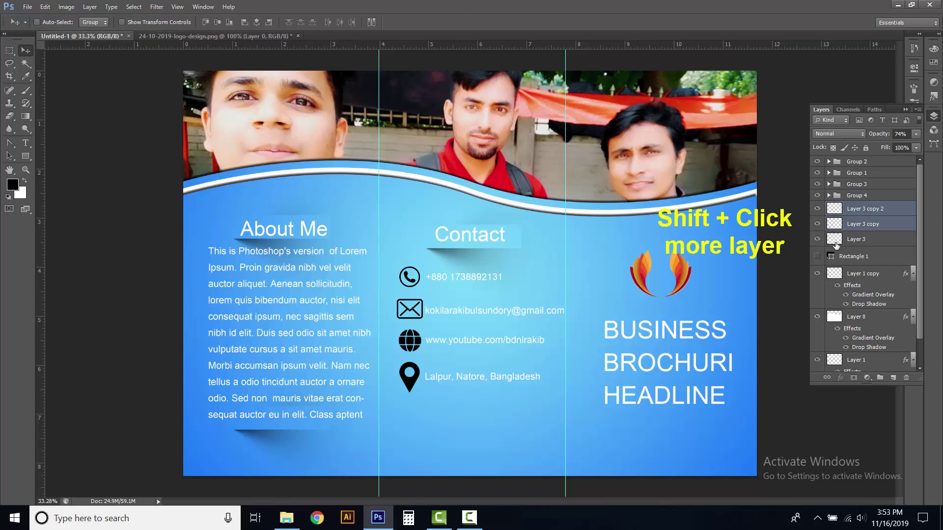
pyautogui.keyDown('shift'); pyautogui.click(835, 239); pyautogui.keyUp('shift')
pyautogui.moveTo(835, 209); pyautogui.dragTo(838, 195)
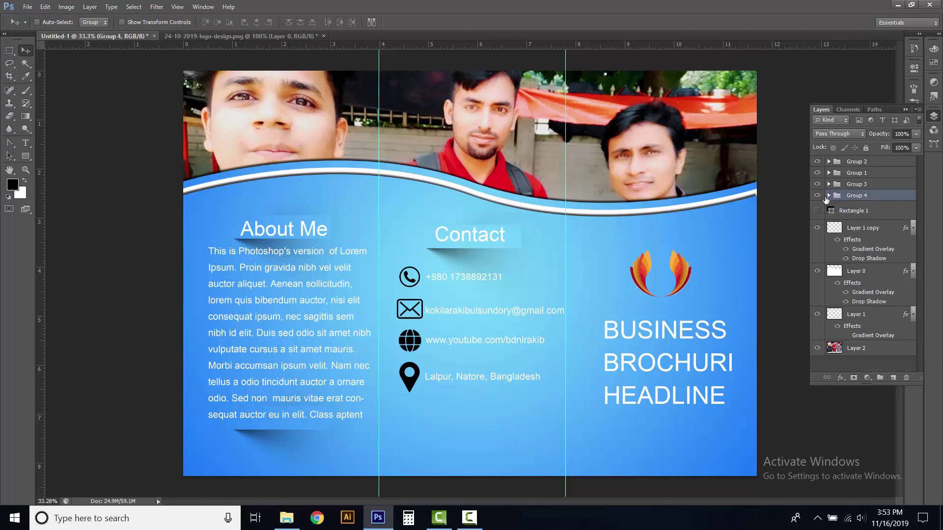
pyautogui.click(817, 196)
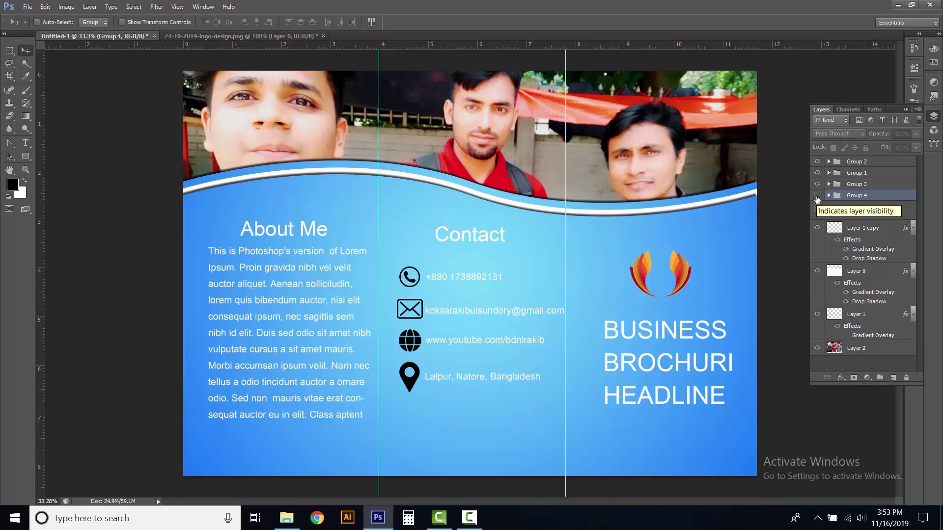
pyautogui.click(817, 196)
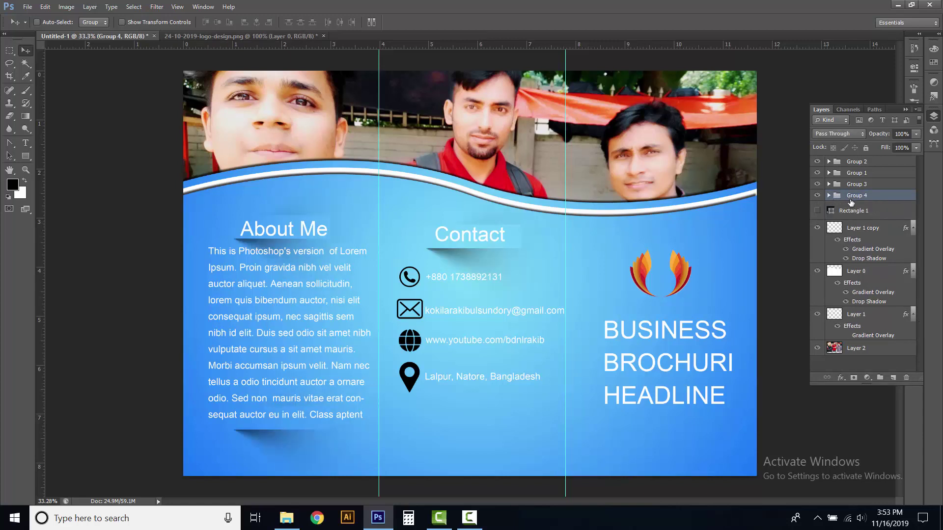
# Collapse the effects lists of Layer 1 copy, Layer 0 and Layer 1, then clear the layer selection
pyautogui.click(913, 229)
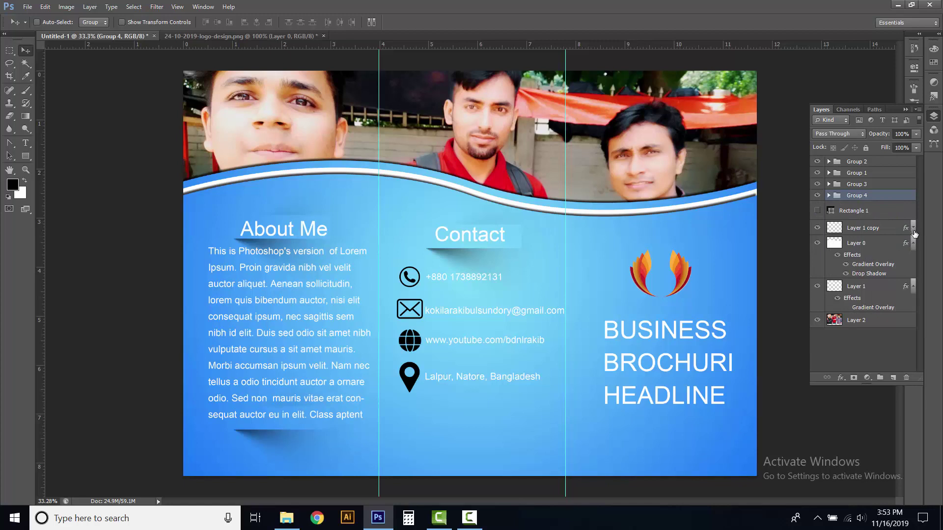
pyautogui.click(913, 244)
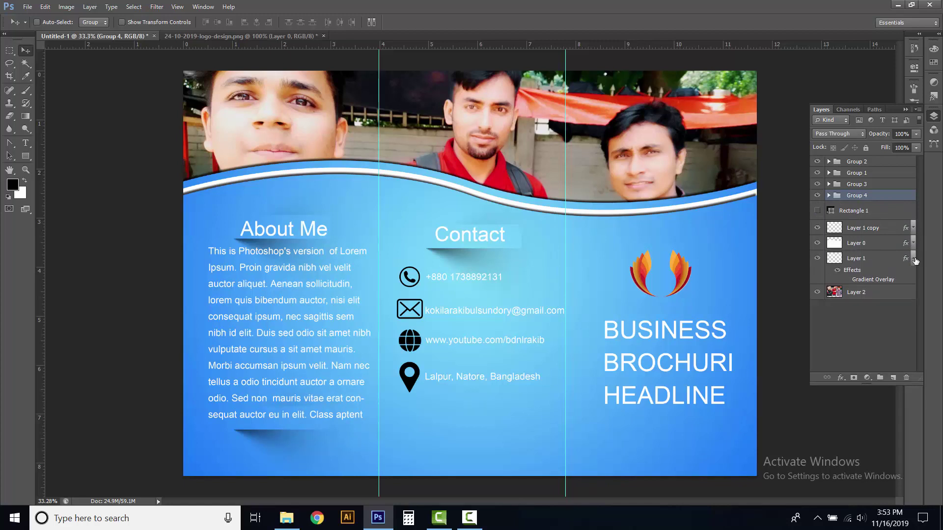
pyautogui.click(913, 259)
pyautogui.click(843, 308)
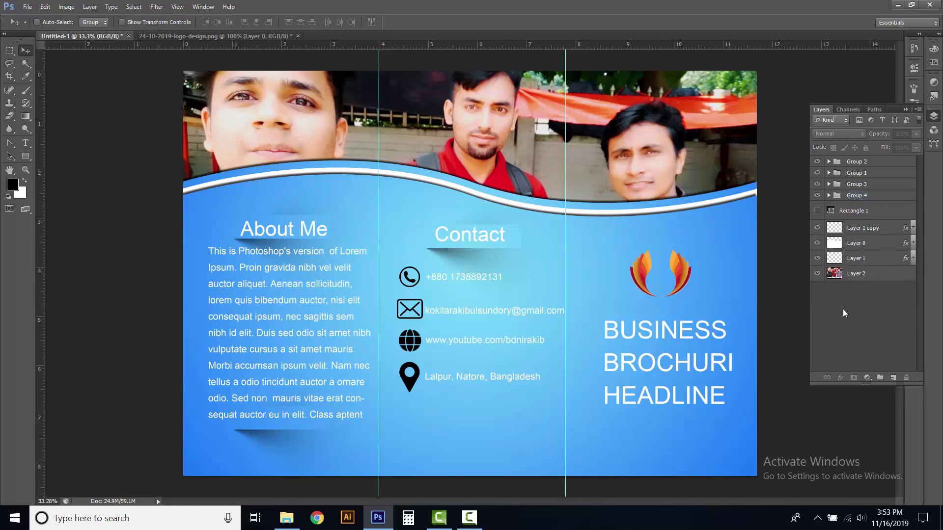
# Add two empty layers, Layer 9 and Layer 10, above Group 2 and make Layer 9 active
pyautogui.click(857, 166)
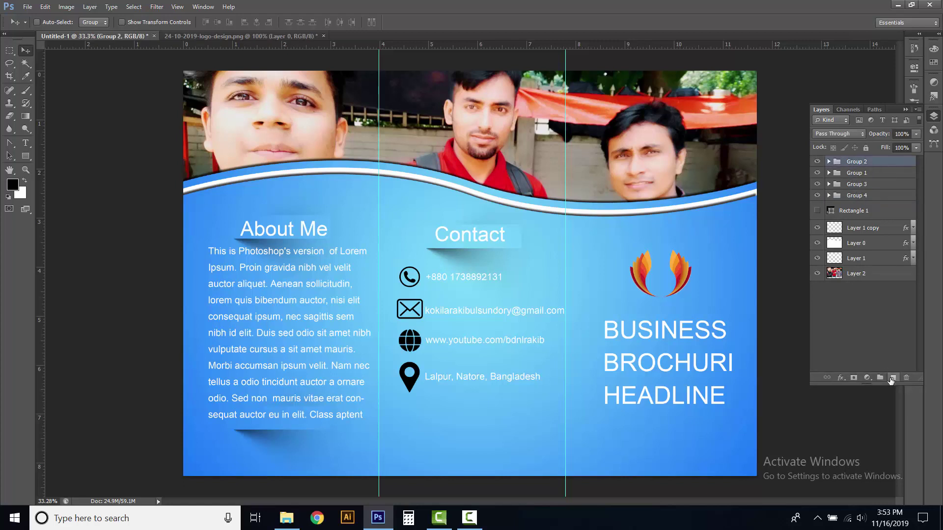
pyautogui.click(891, 378)
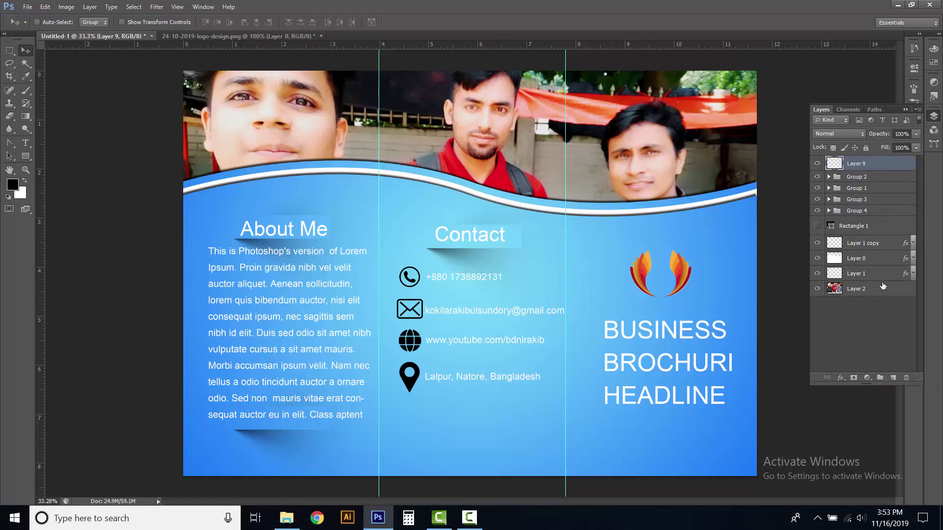
pyautogui.click(889, 377)
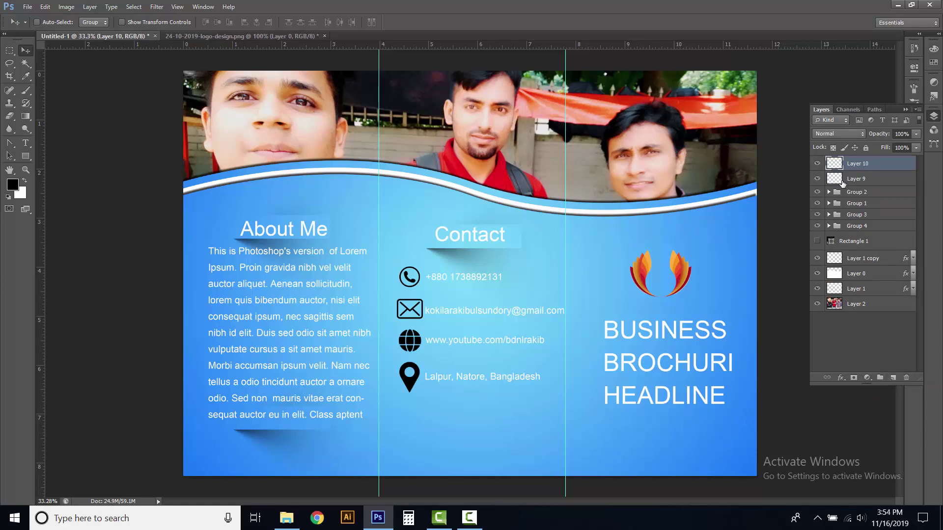
pyautogui.click(838, 180)
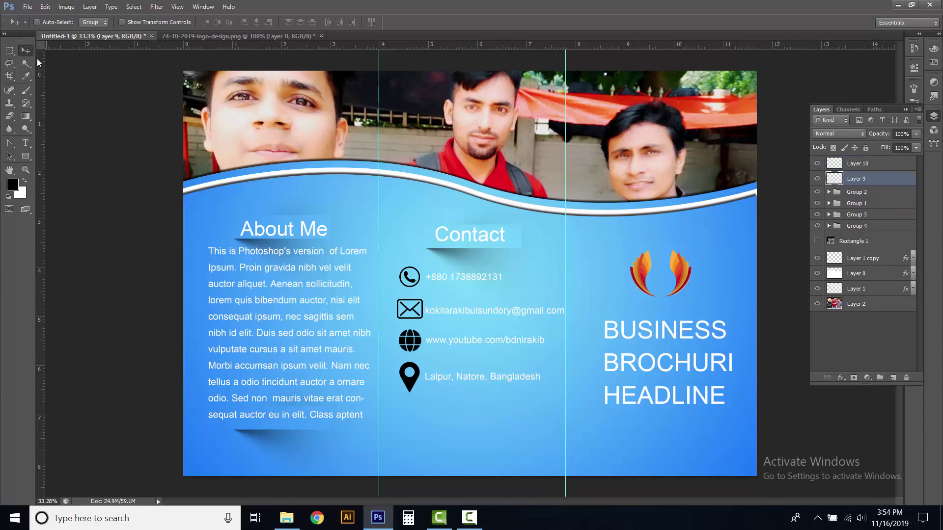
# Fill a rectangular selection of the middle panel with a black-to-white gradient on Layer 9
pyautogui.moveTo(9, 50); pyautogui.dragTo(46, 51)
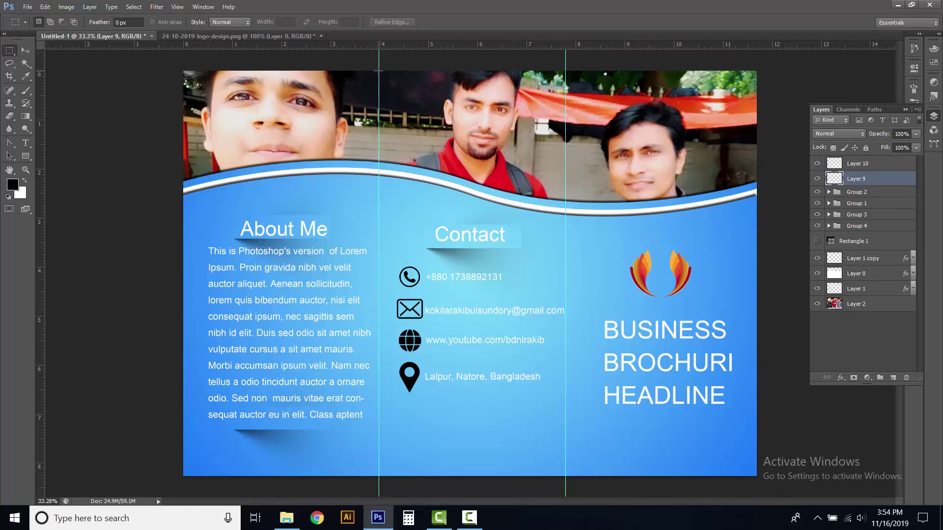
pyautogui.moveTo(378, 72); pyautogui.dragTo(565, 478)
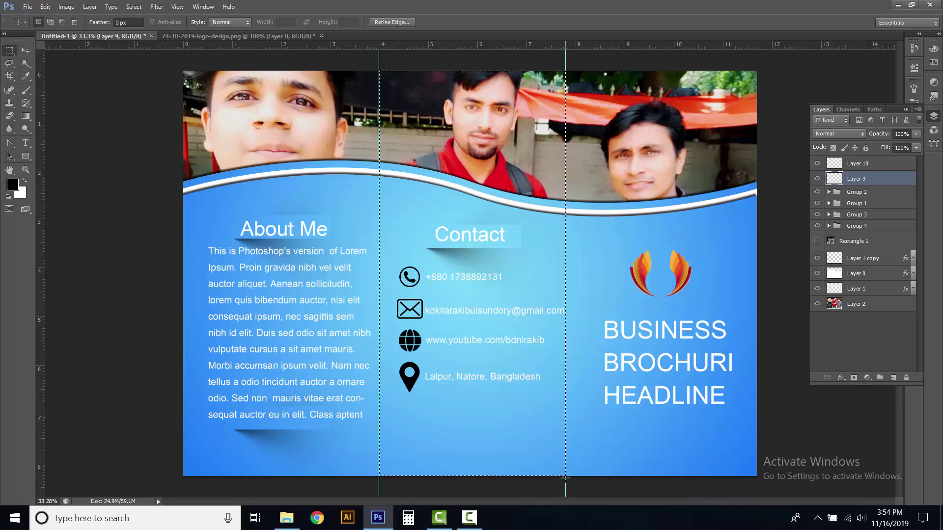
pyautogui.click(23, 115)
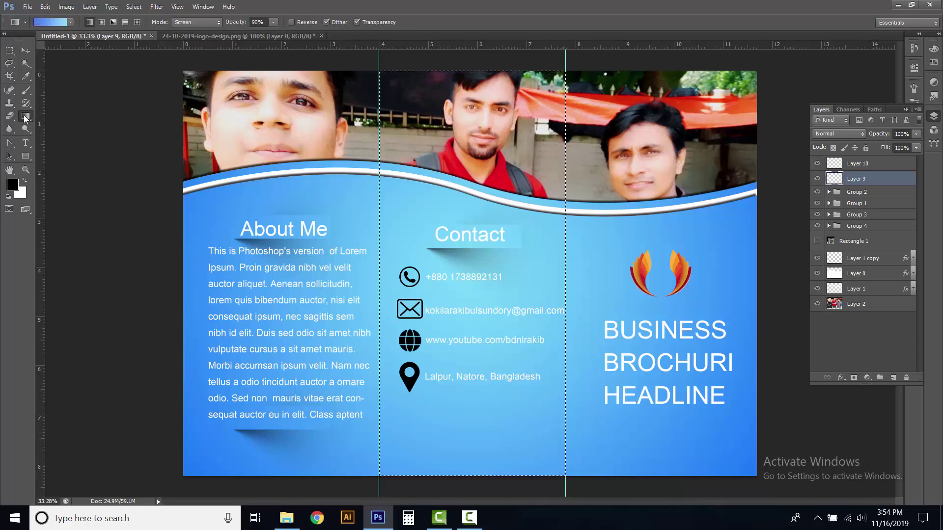
pyautogui.click(70, 23)
pyautogui.click(21, 40)
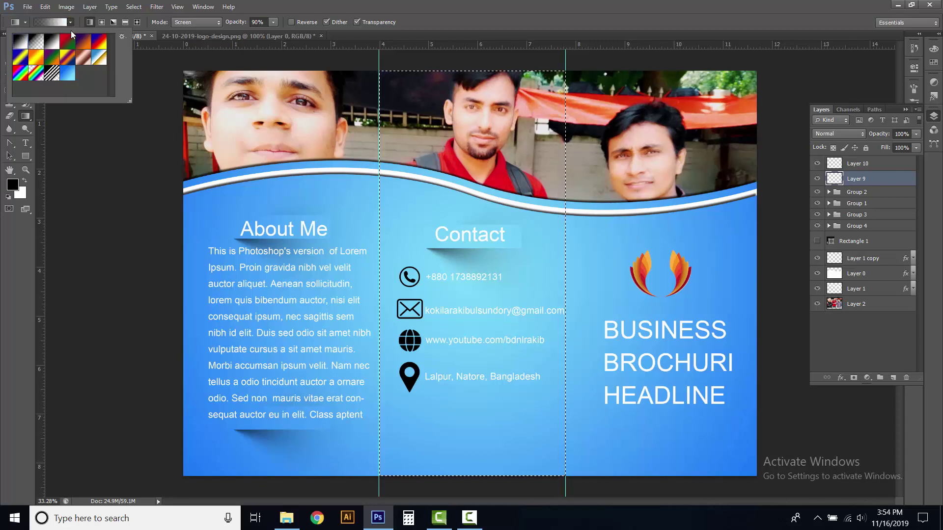
pyautogui.click(70, 23)
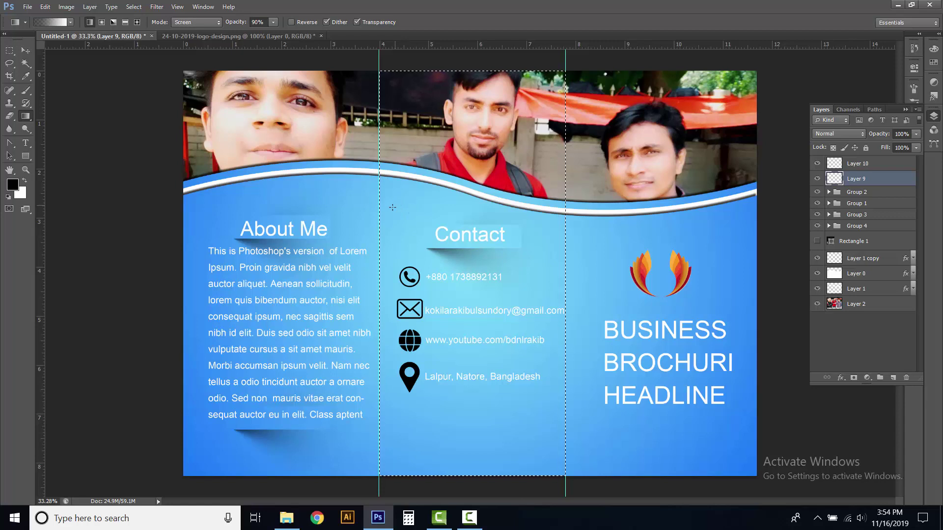
pyautogui.moveTo(558, 220); pyautogui.dragTo(568, 223)
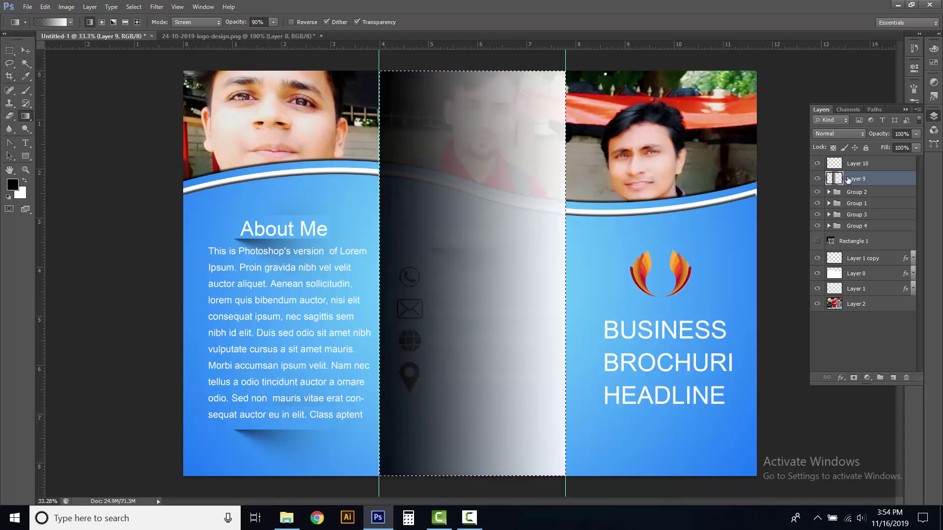
# Set Layer 9 opacity to 25%, deselect, and turn on Layer 10's visibility
pyautogui.click(916, 134)
pyautogui.click(916, 134)
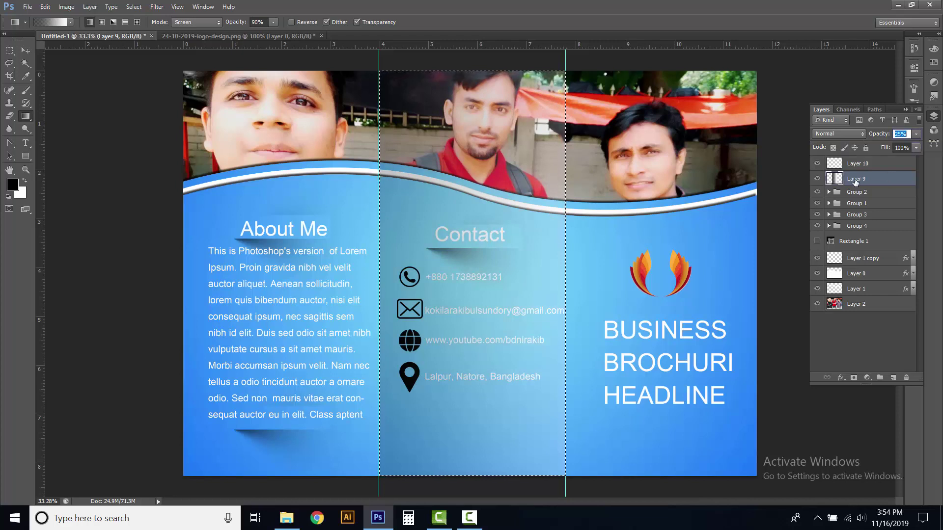
pyautogui.click(133, 6)
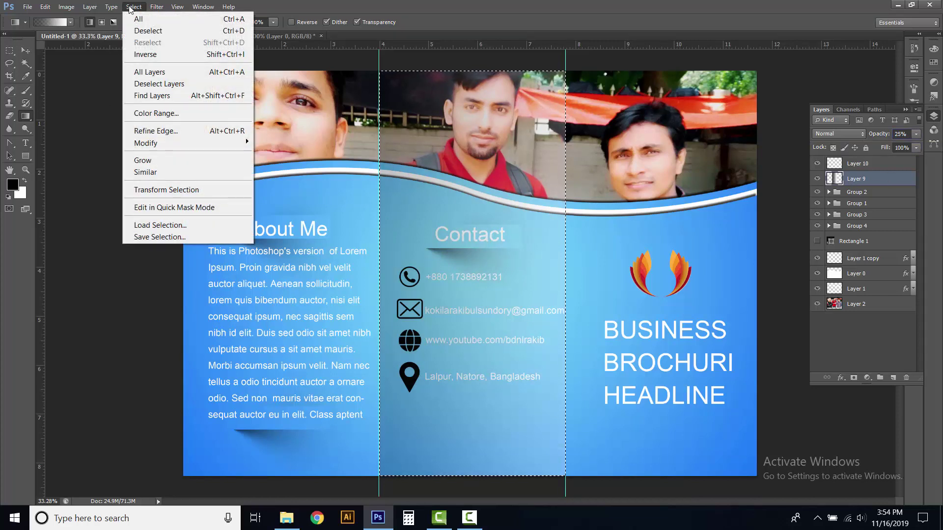
pyautogui.click(139, 19)
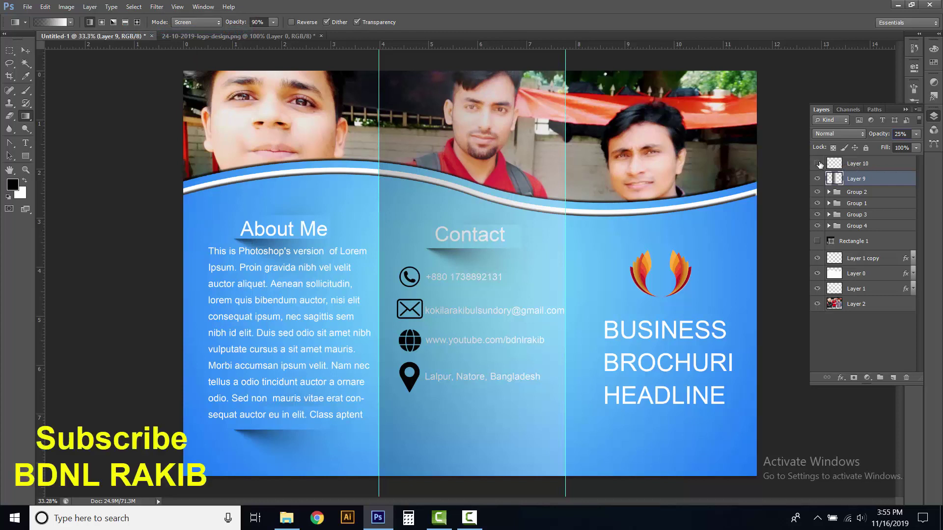
pyautogui.click(817, 163)
# On Layer 10, fill a rectangular selection of the right-hand panel with a black-to-white gradient
pyautogui.click(847, 166)
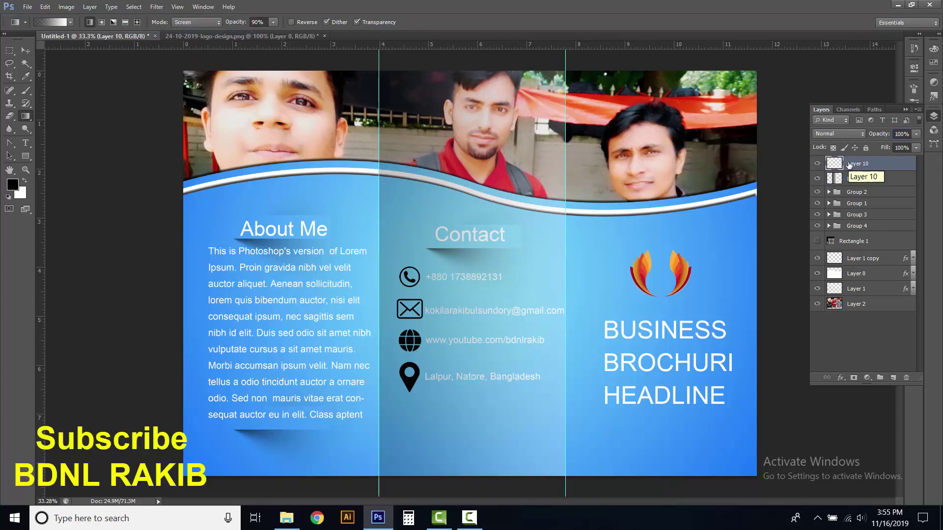
pyautogui.moveTo(9, 50); pyautogui.dragTo(48, 46)
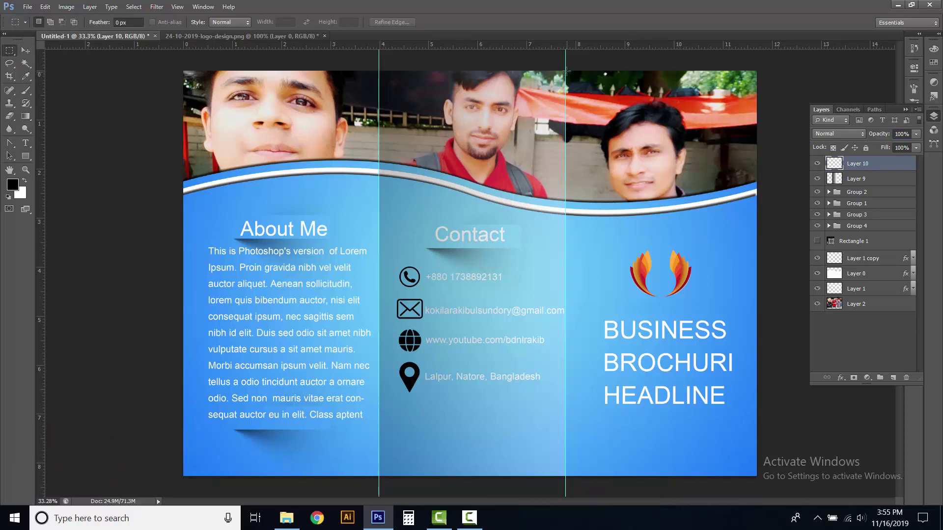
pyautogui.moveTo(566, 71); pyautogui.dragTo(758, 476)
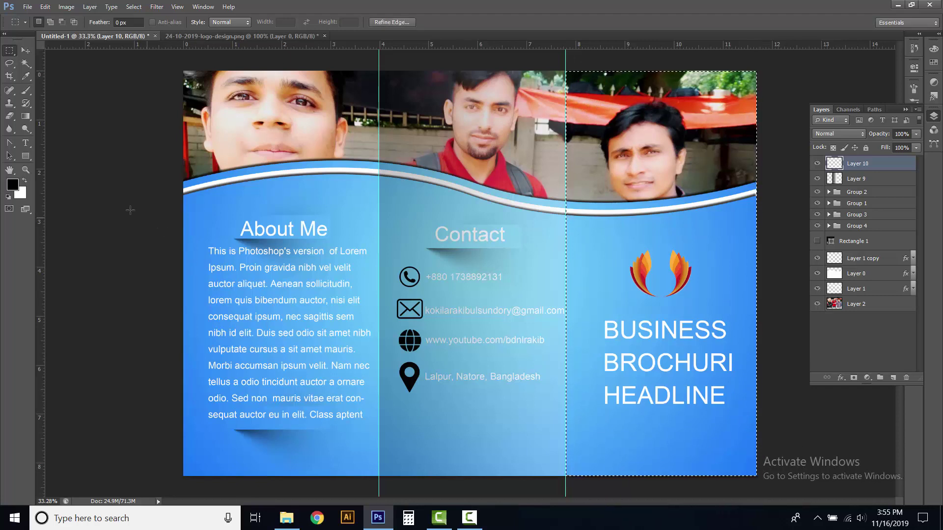
pyautogui.click(25, 116)
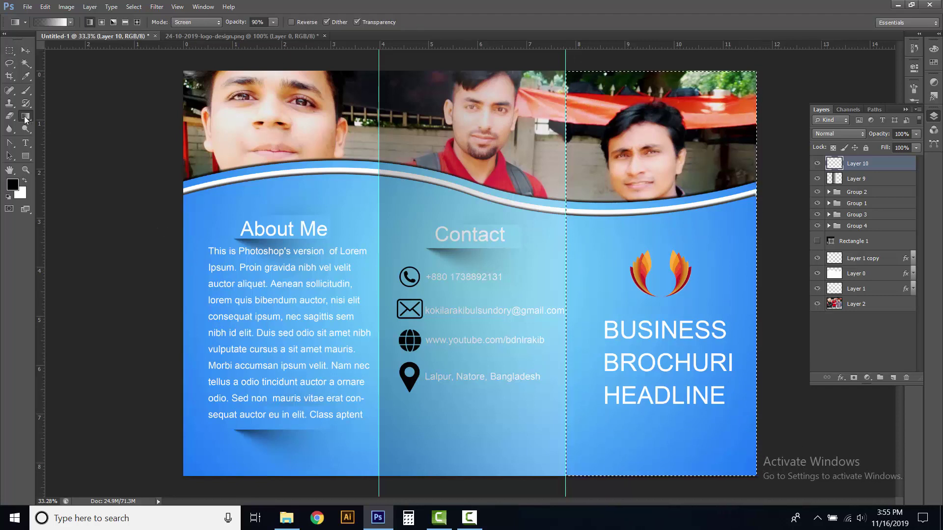
pyautogui.click(70, 22)
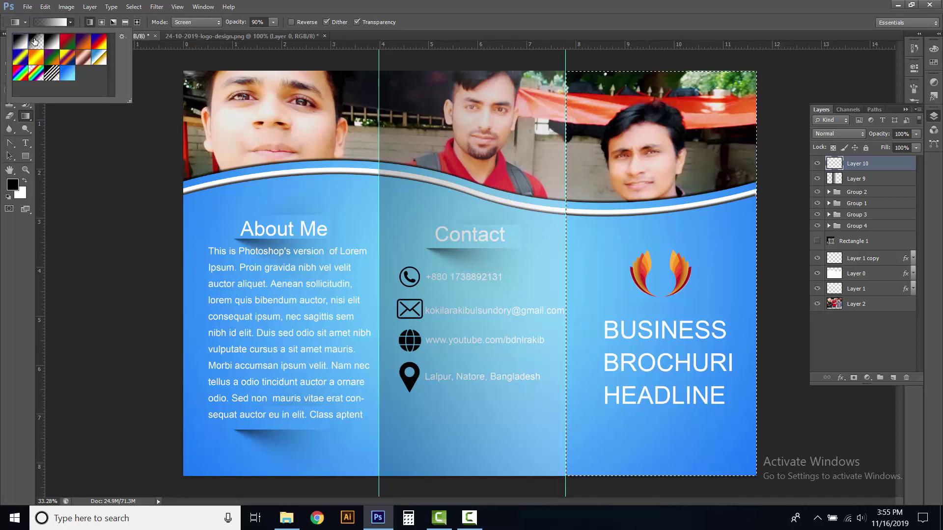
pyautogui.click(70, 23)
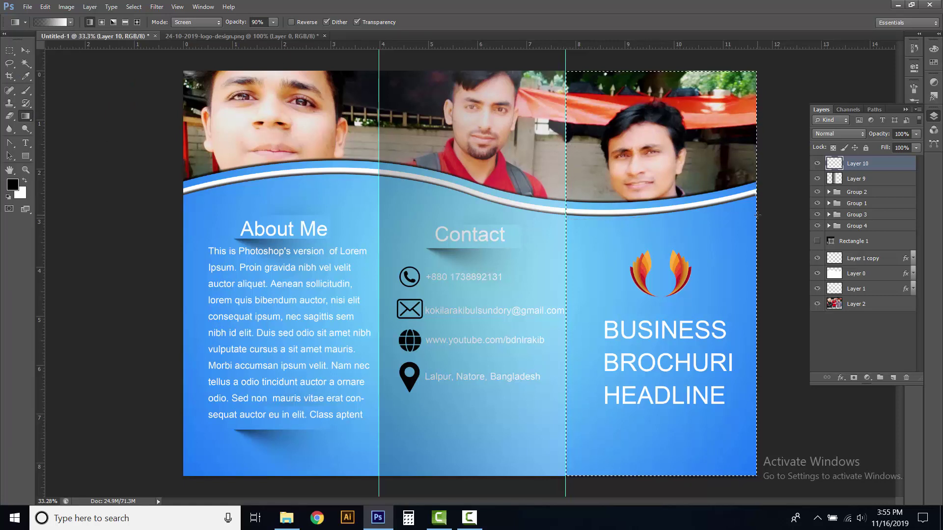
pyautogui.moveTo(756, 215); pyautogui.dragTo(757, 214)
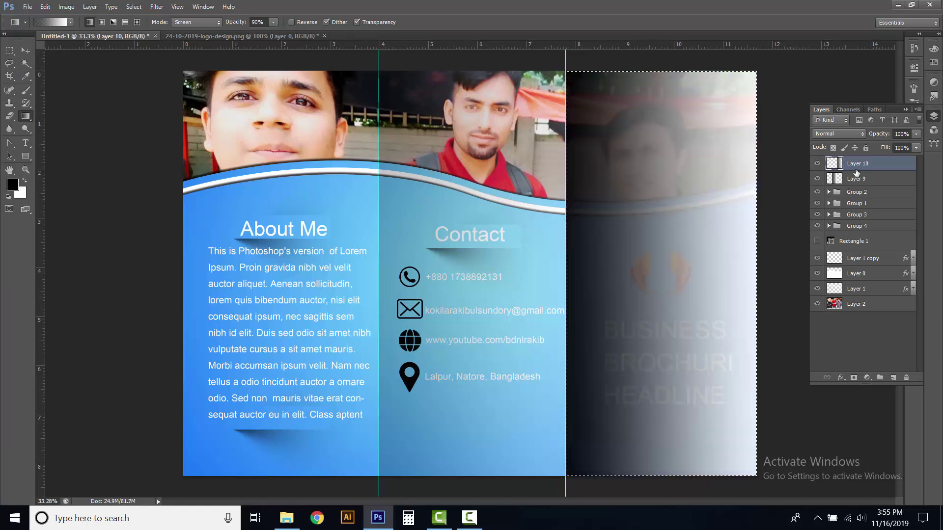
# Lower Layer 10 opacity to 25% and clear the selection
pyautogui.click(916, 135)
pyautogui.moveTo(879, 148); pyautogui.dragTo(879, 149)
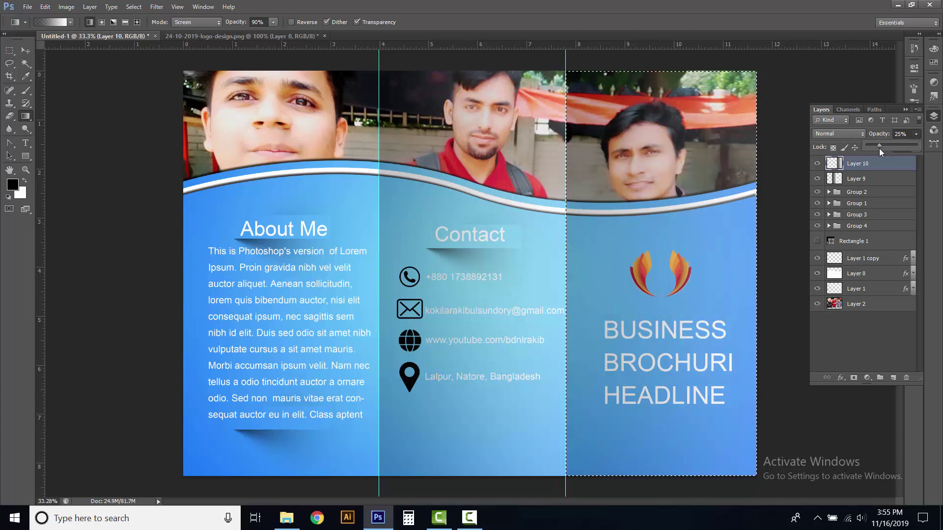
pyautogui.click(917, 136)
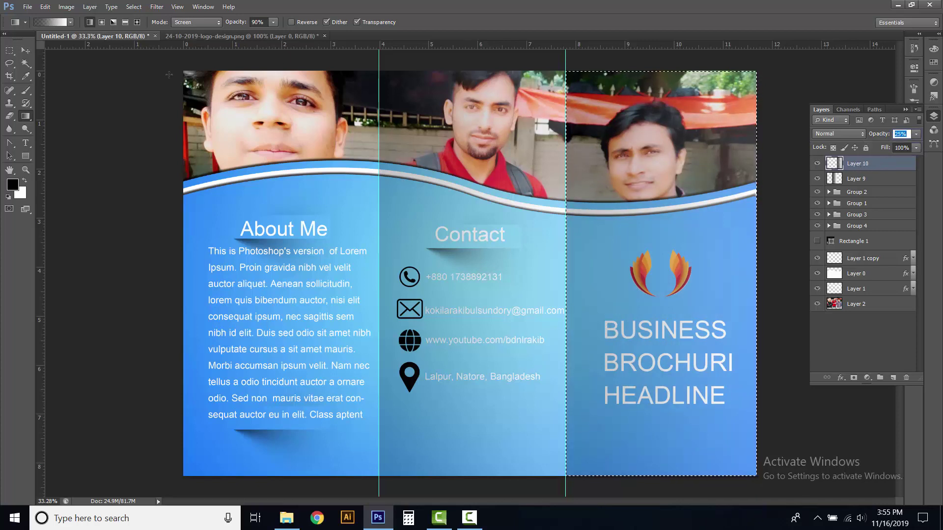
pyautogui.click(133, 7)
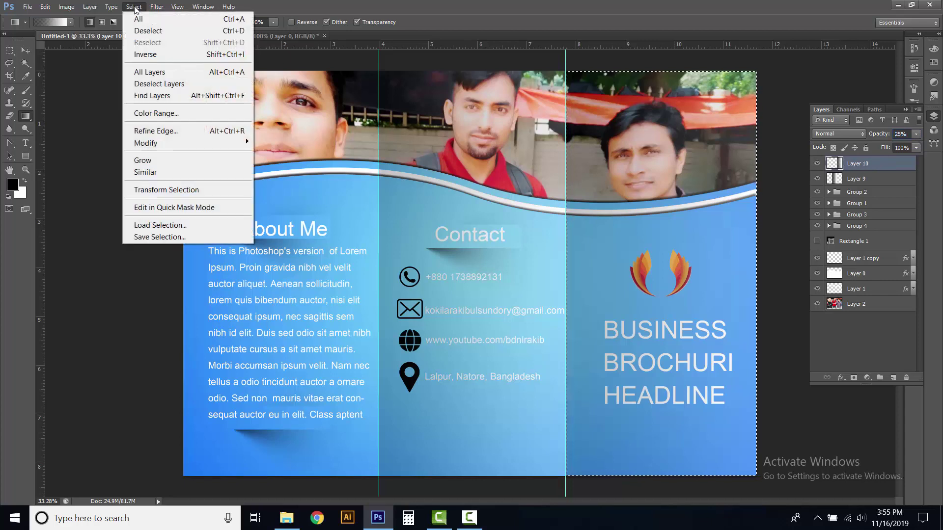
pyautogui.click(143, 30)
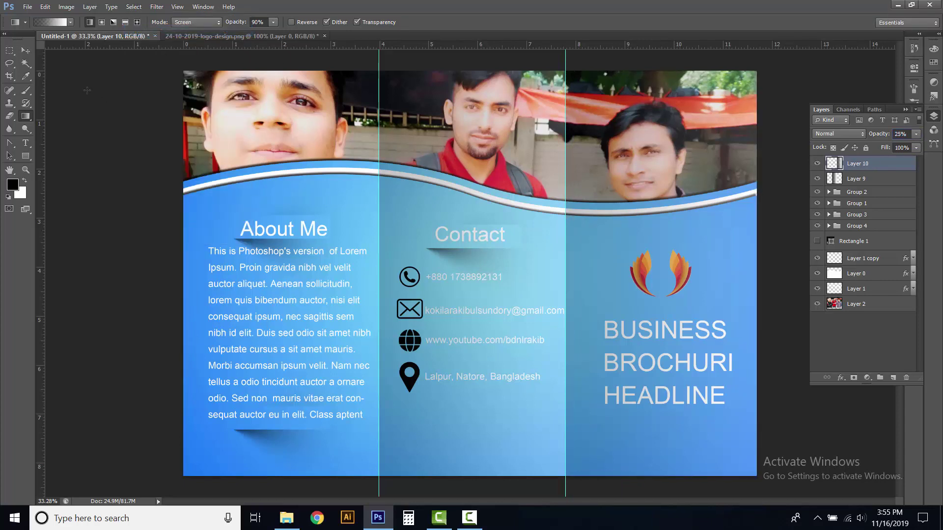
pyautogui.click(26, 52)
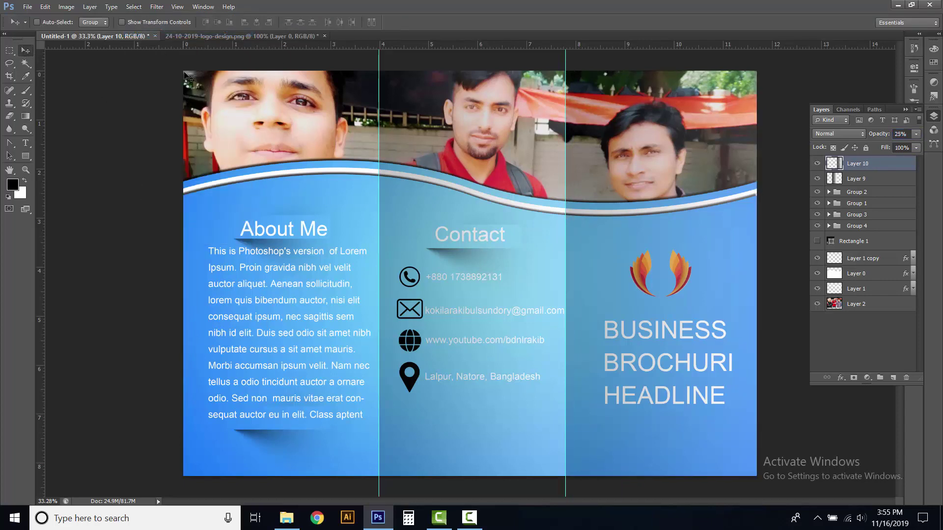
# Hide the column guides through View > Extras and collapse the Layers panel into the dock
pyautogui.click(177, 7)
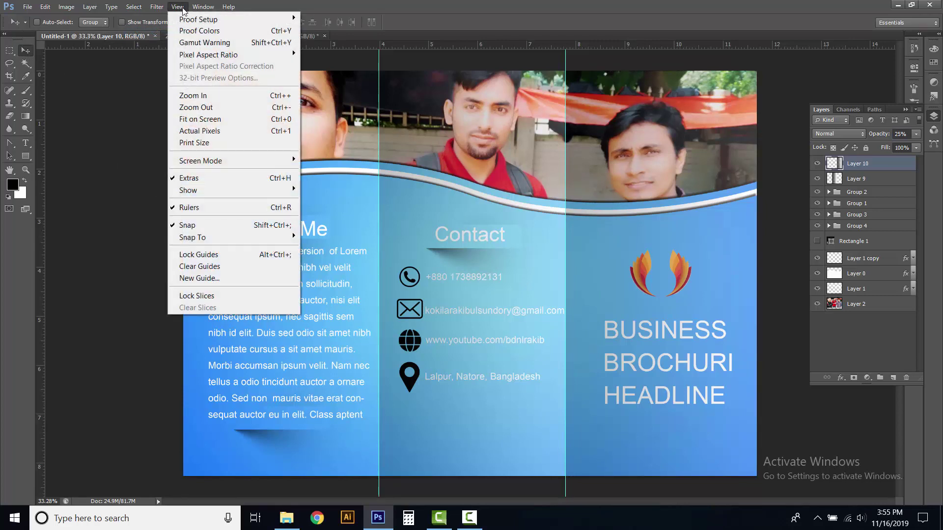
pyautogui.click(189, 178)
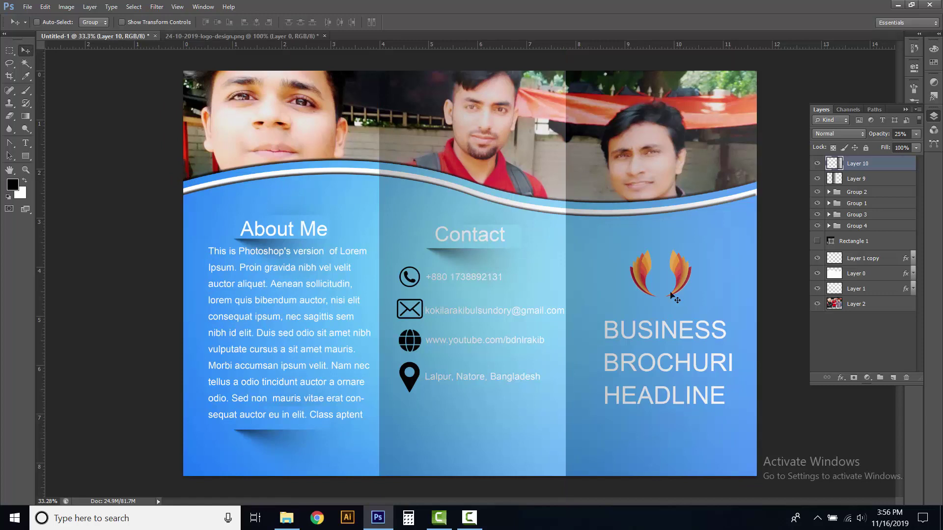
pyautogui.click(934, 116)
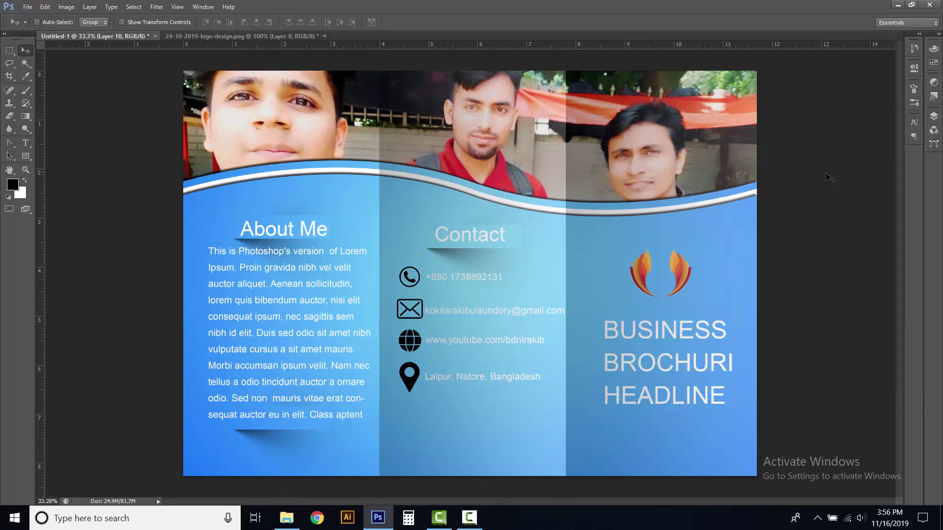